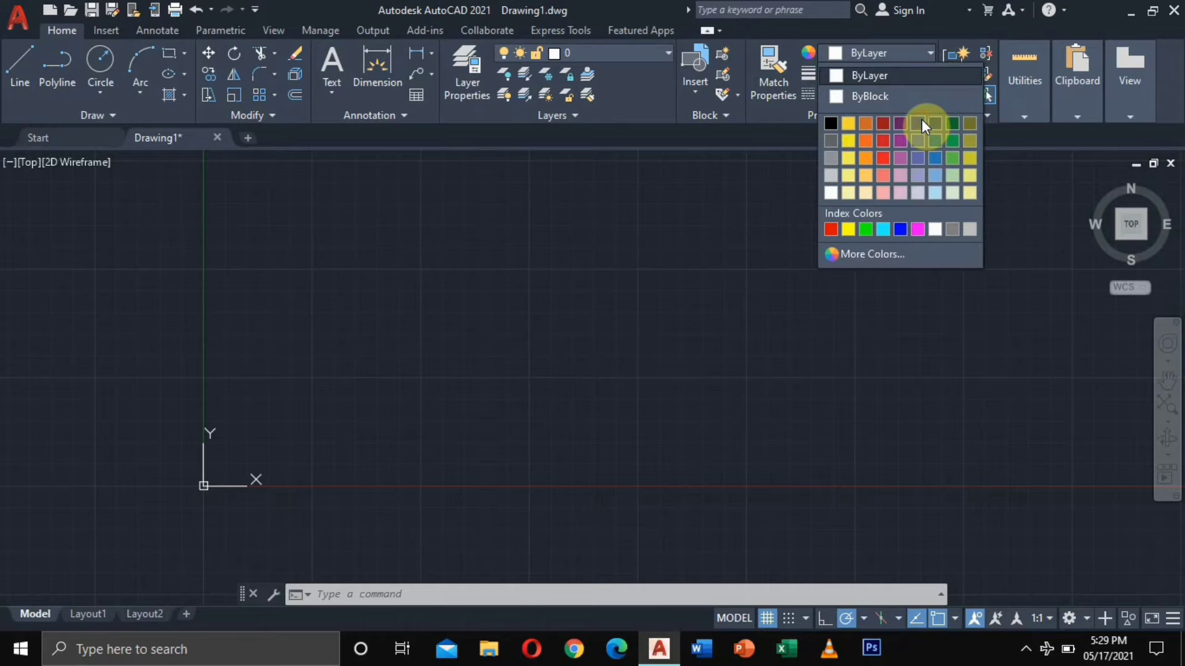
Set the current object colour to 41,49,137 and change layer 0's colour to blue.
click(919, 122)
click(464, 93)
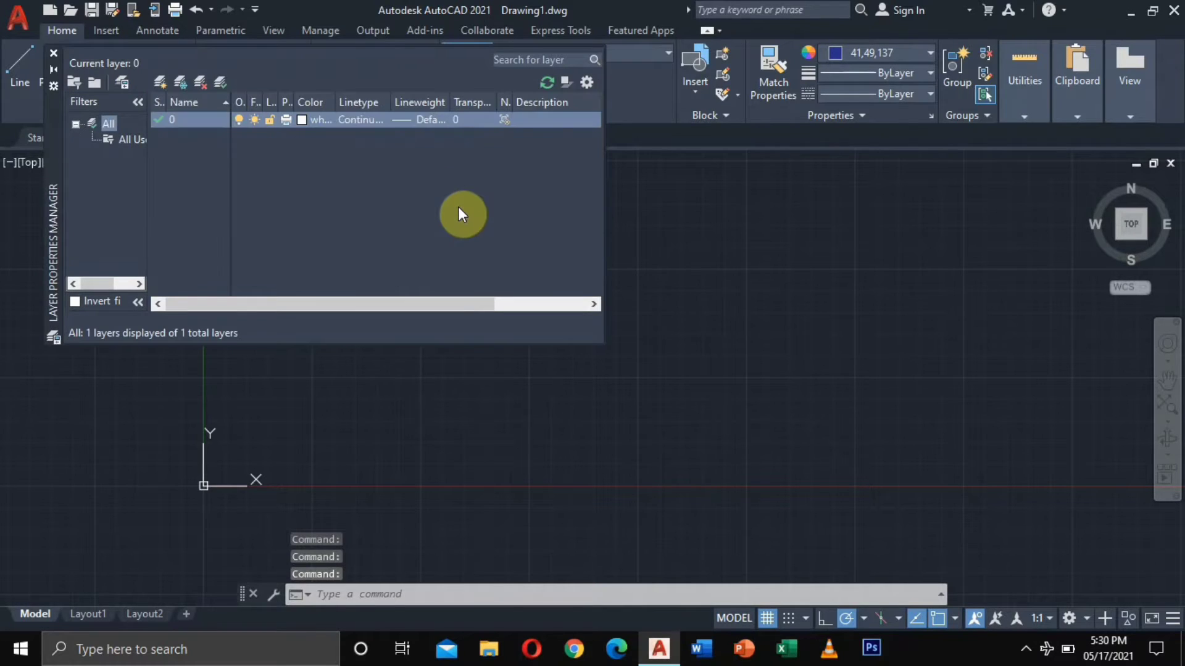
click(302, 120)
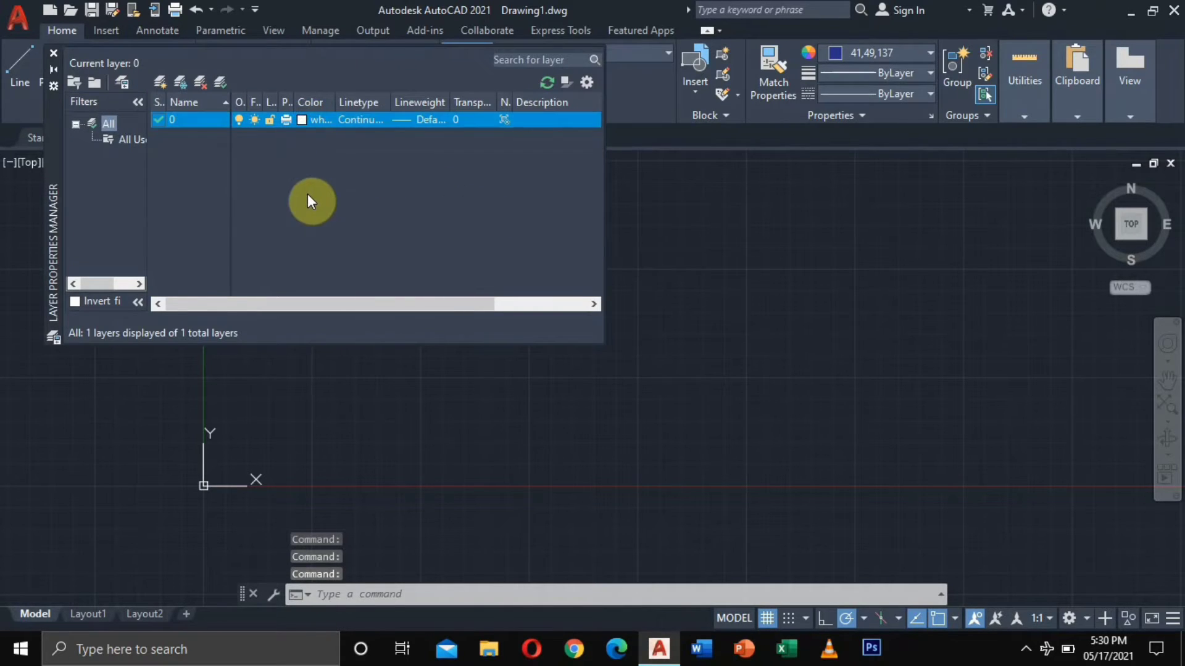
click(302, 119)
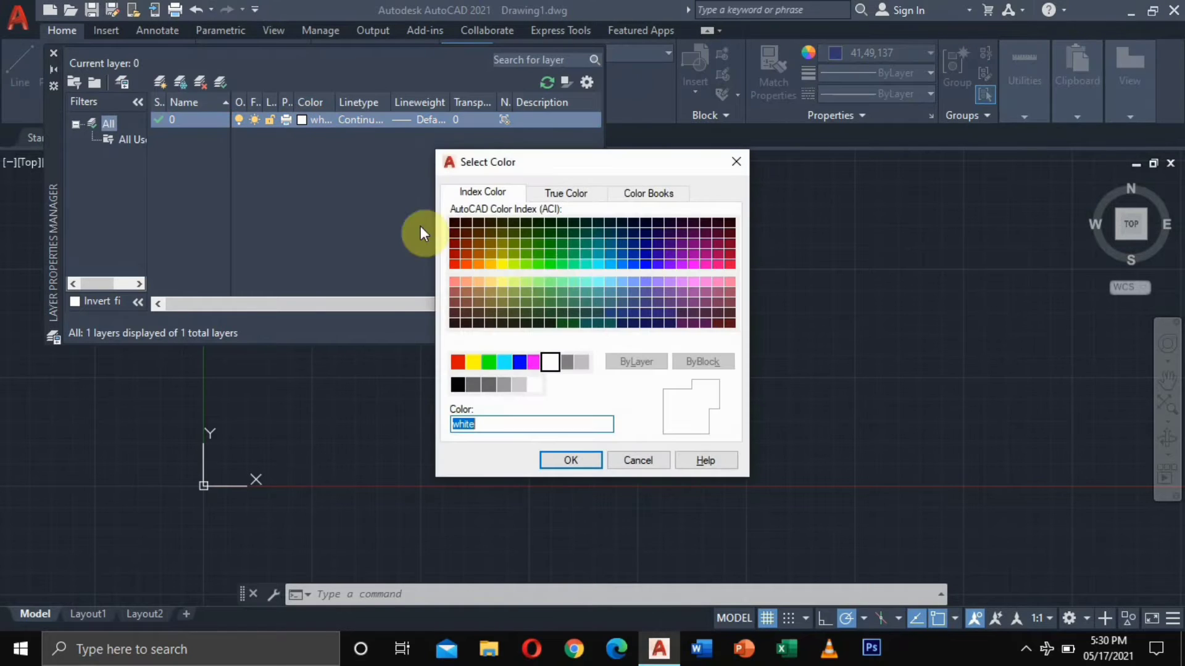
click(520, 362)
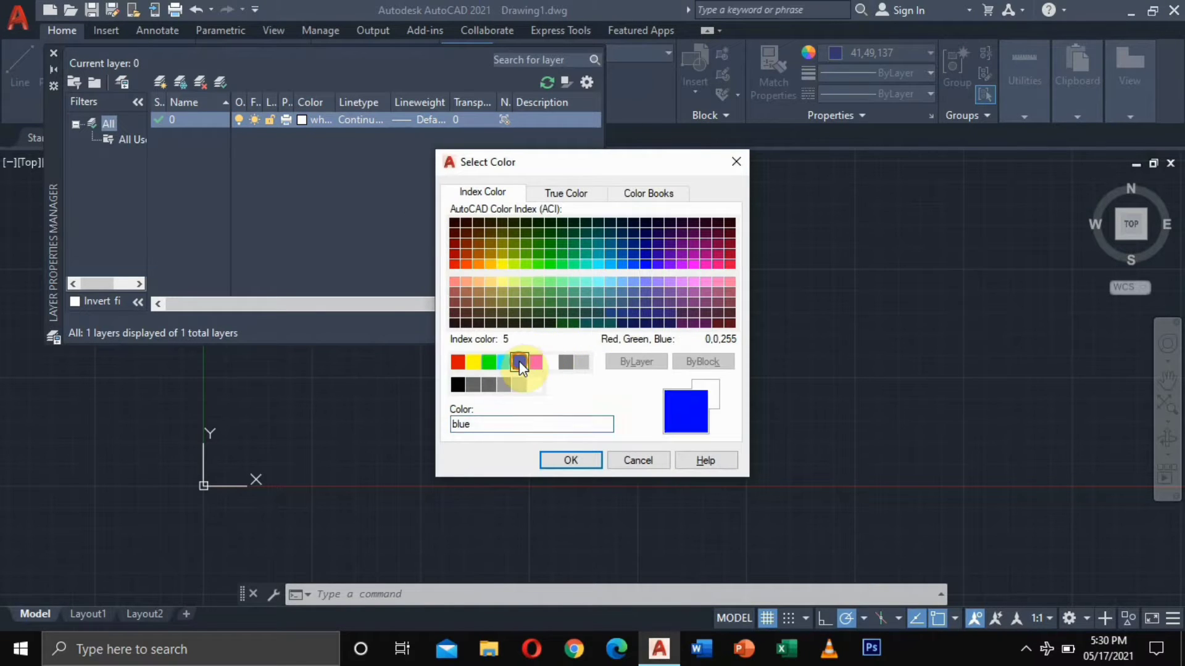
click(570, 463)
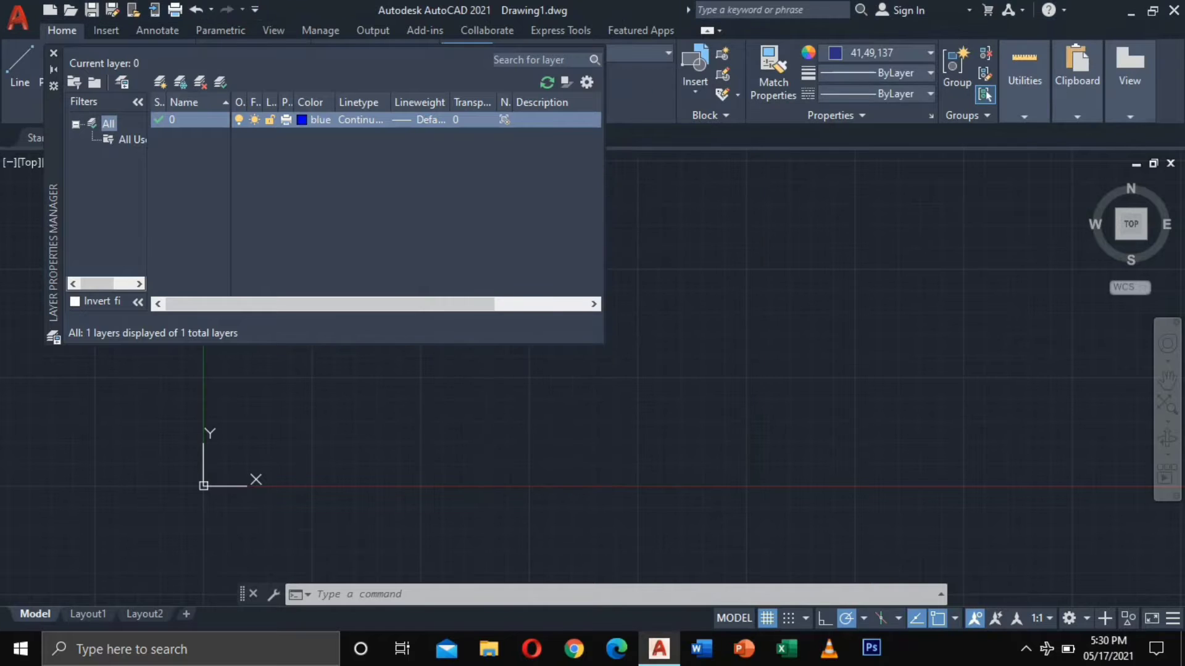
click(54, 53)
Start a polyline at about 7.52, 2.53 and draw its long horizontal baseline segment at 180°.
text(PL)
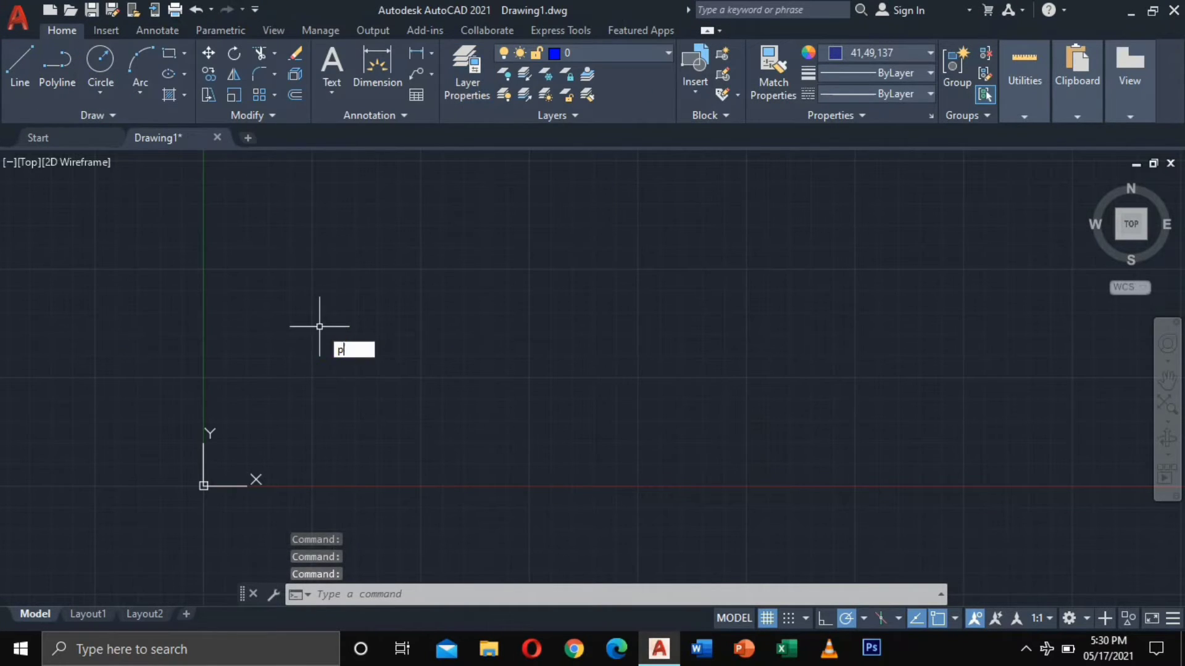
key(Return)
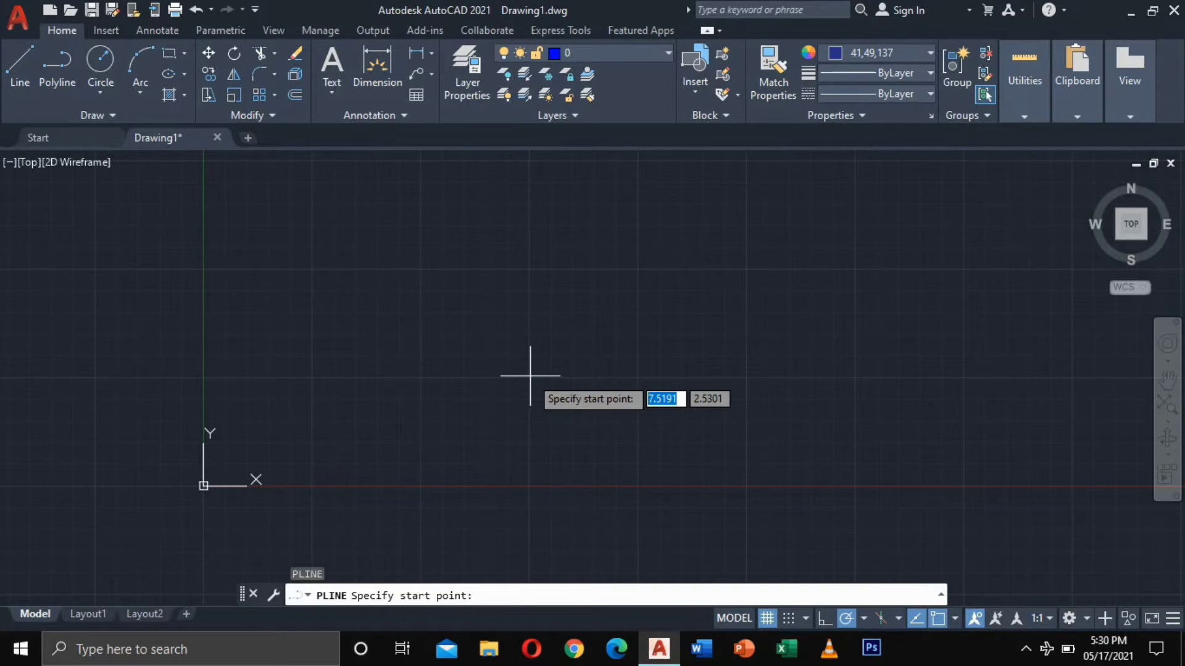
click(530, 375)
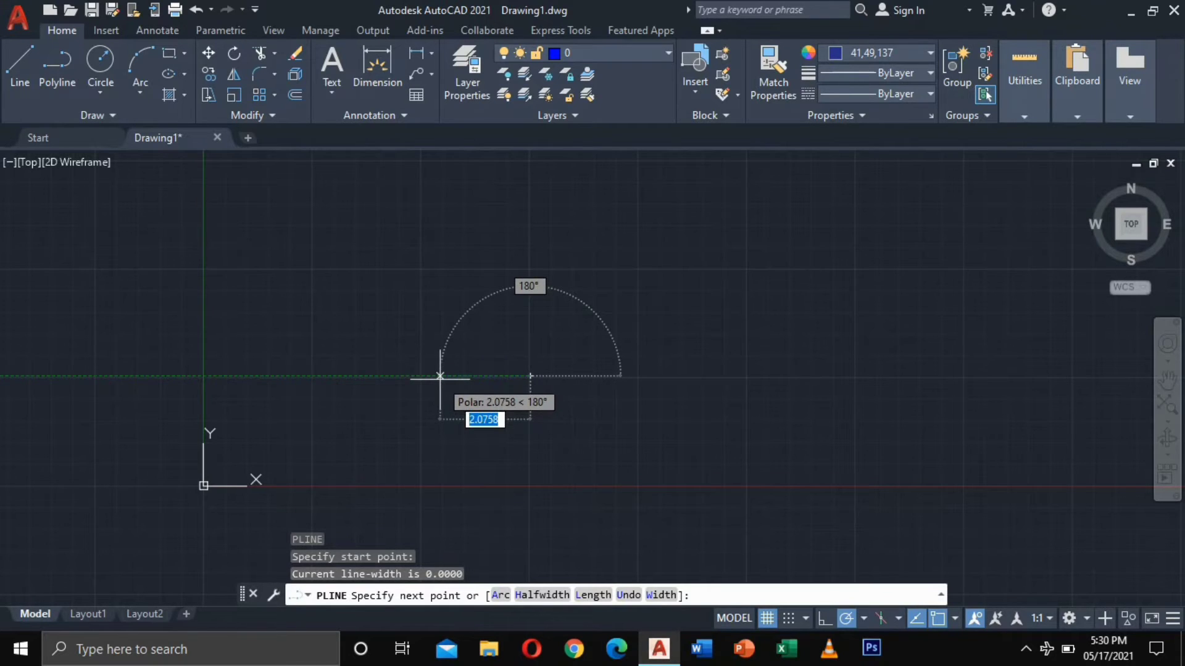
text(80)
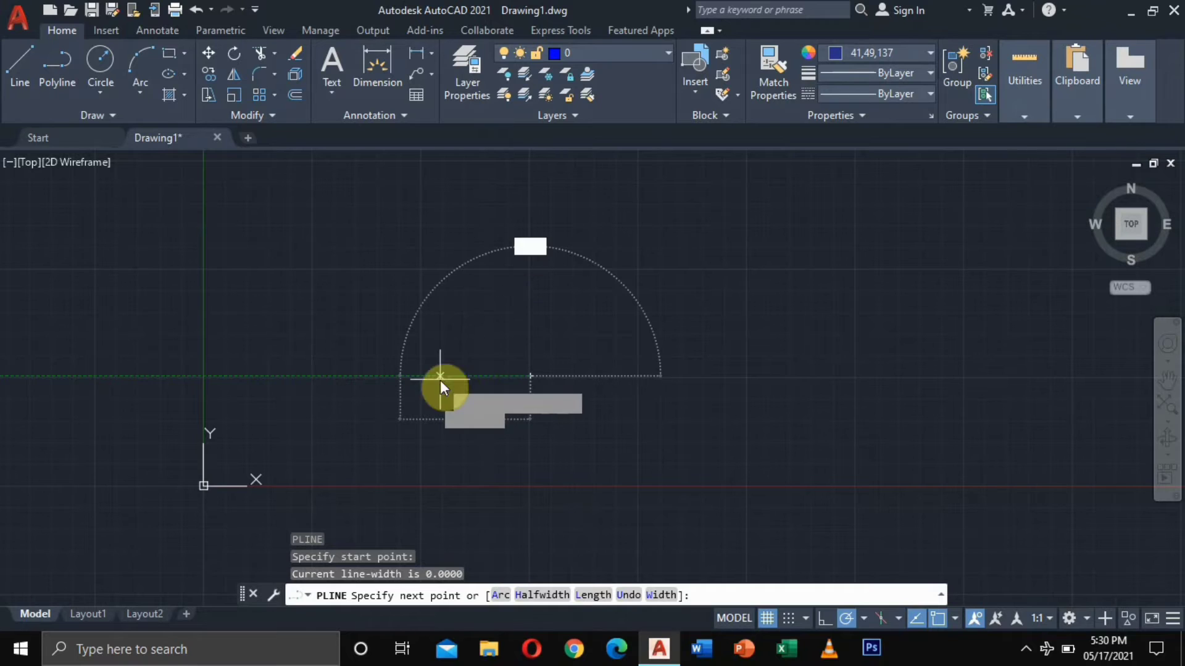
key(BackSpace)
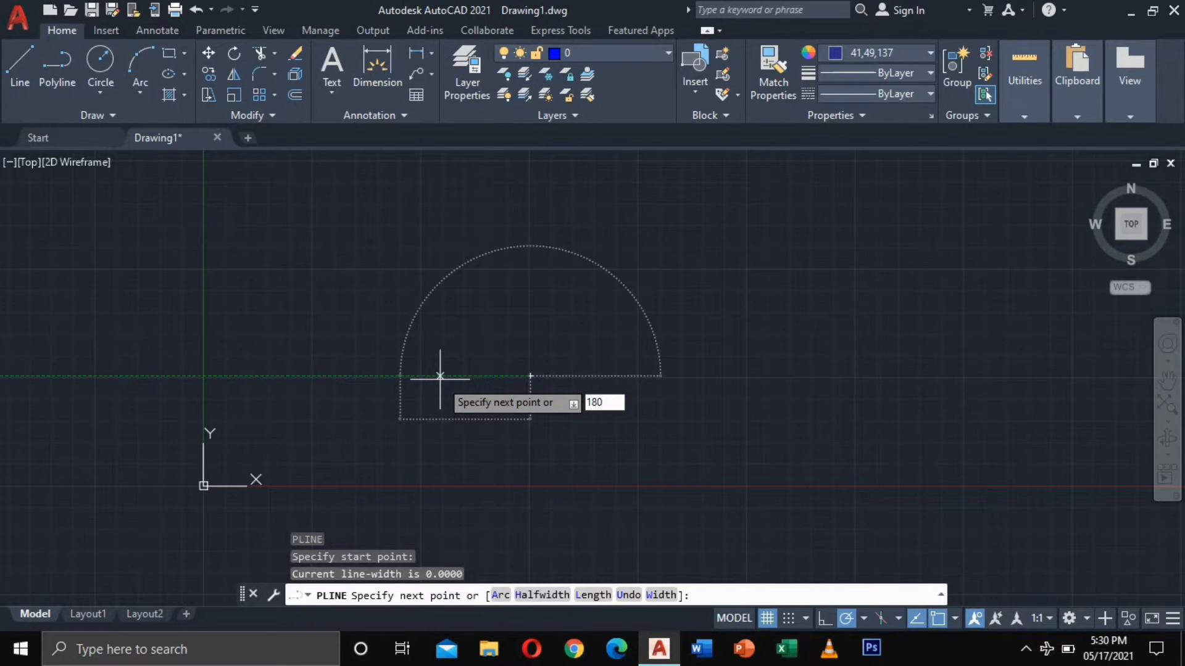
key(Return)
Add a vertical polyline segment 3/16 unit long at 90° from the end of the baseline.
scroll(351, 374, up, 2)
middle_drag(351, 372, 452, 353)
scroll(453, 353, up, 6)
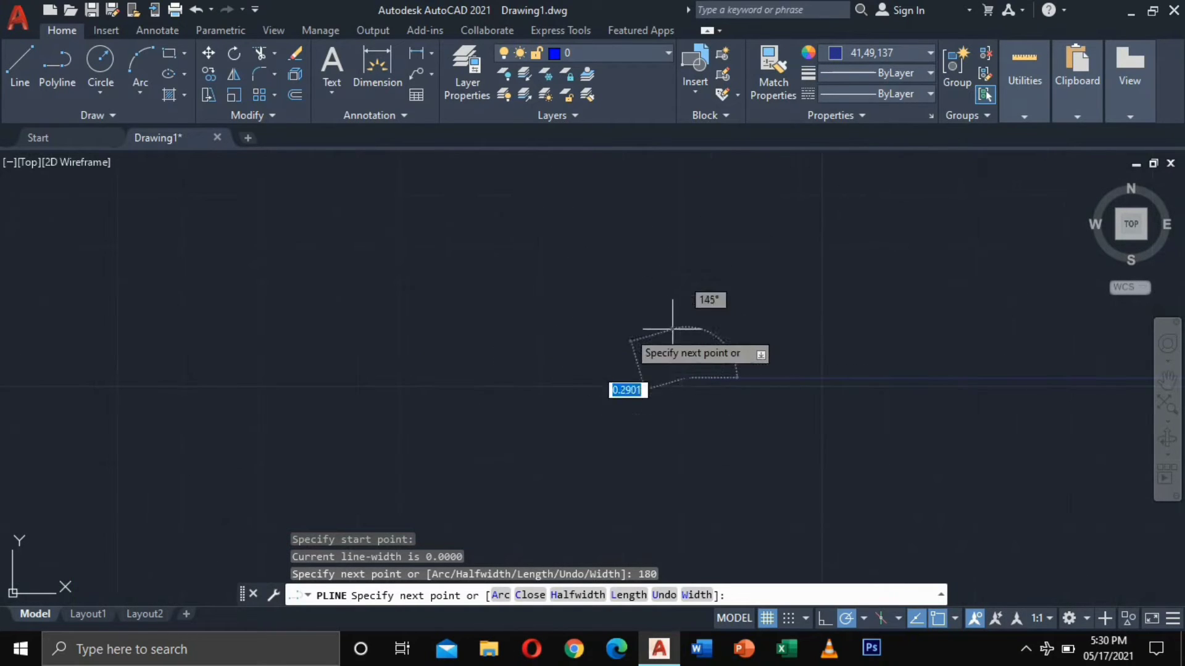
middle_drag(677, 328, 397, 380)
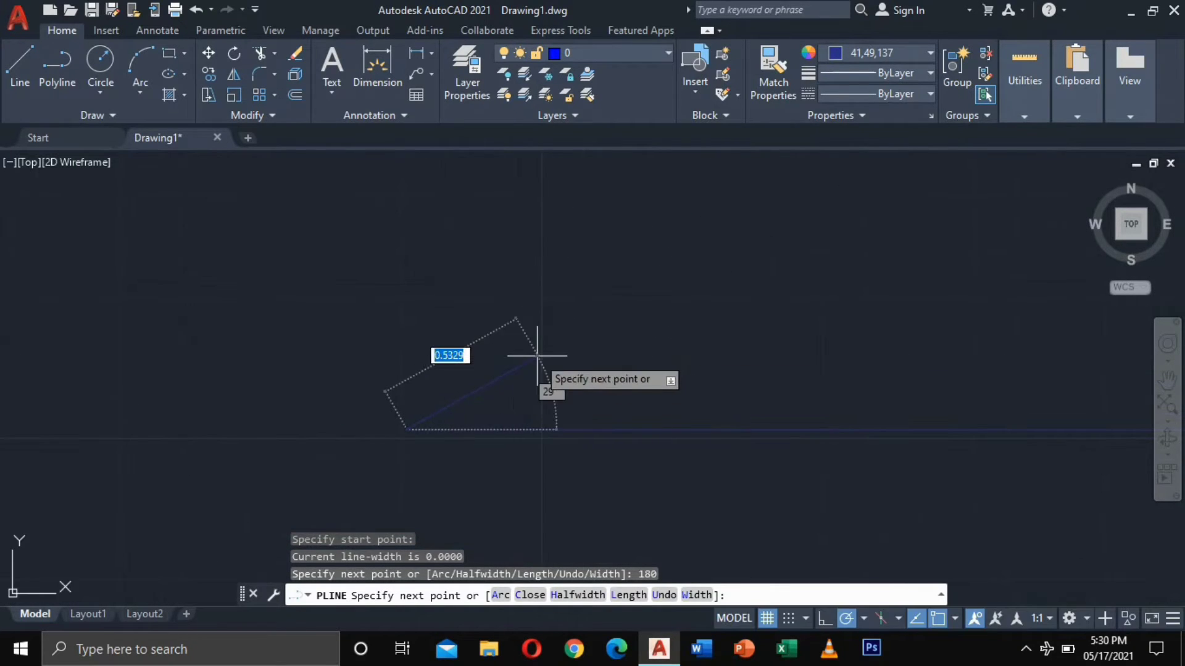
middle_drag(537, 356, 332, 360)
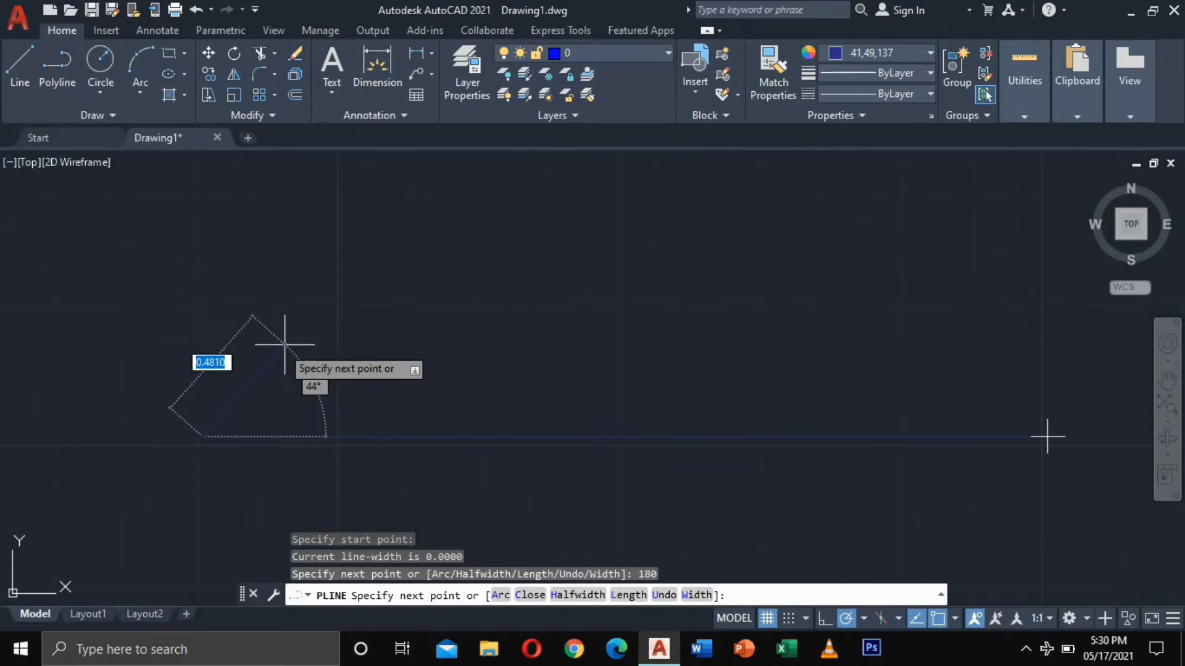
text(3.)
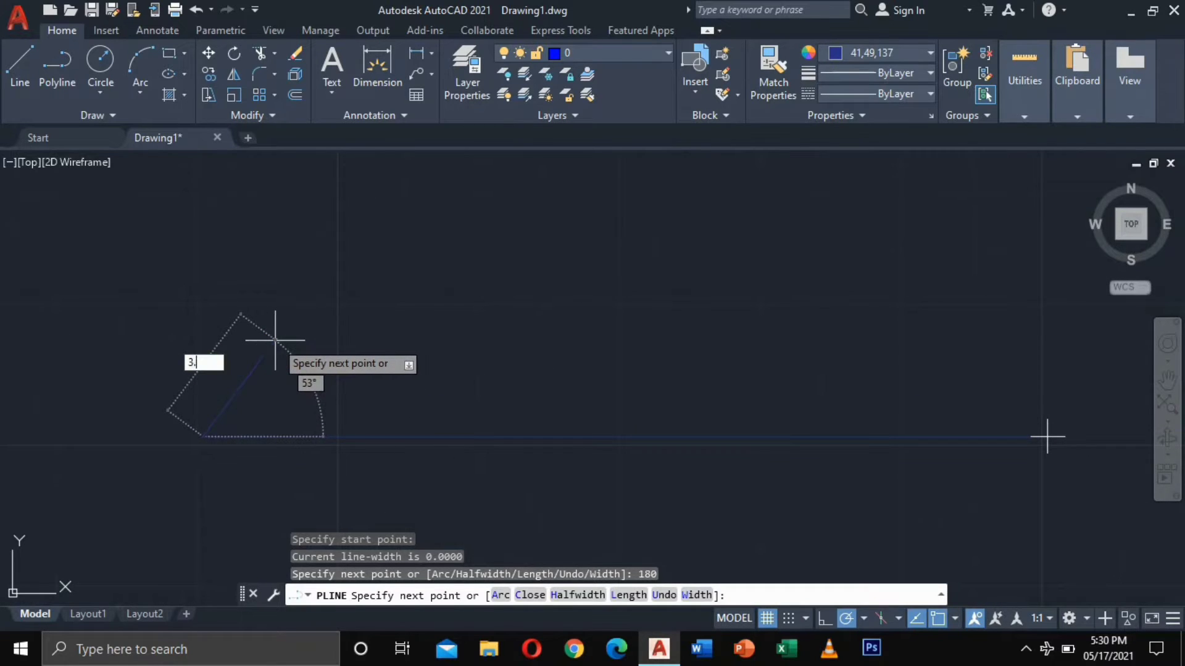
text(/16)
key(Tab)
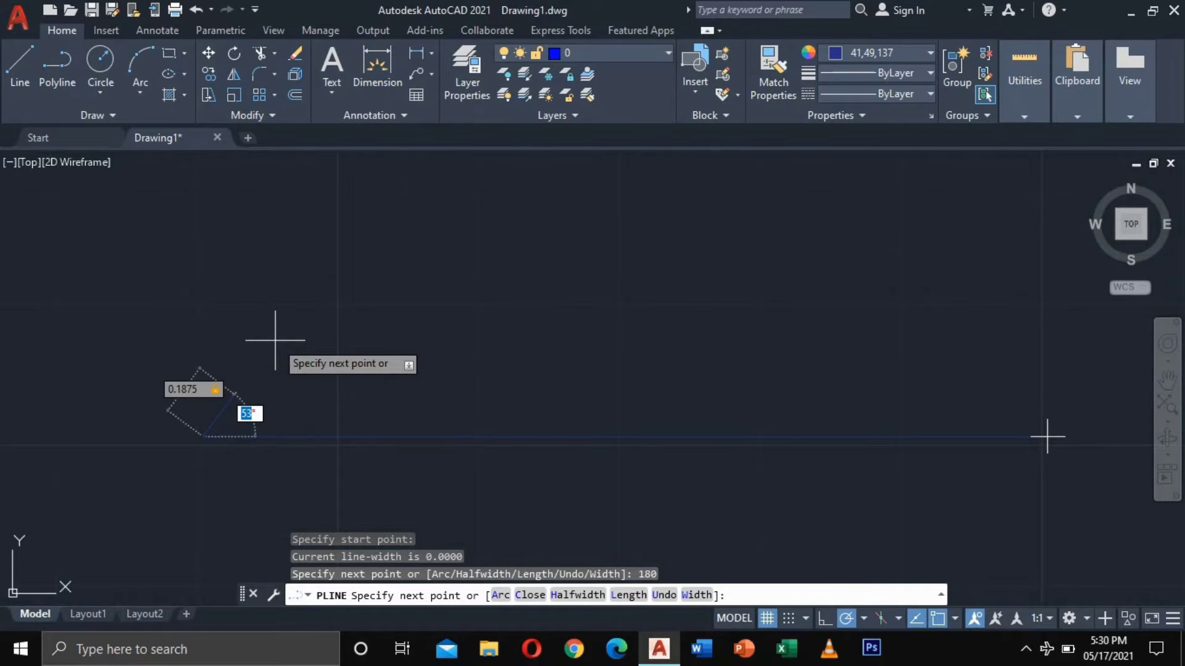
text(90)
key(Return)
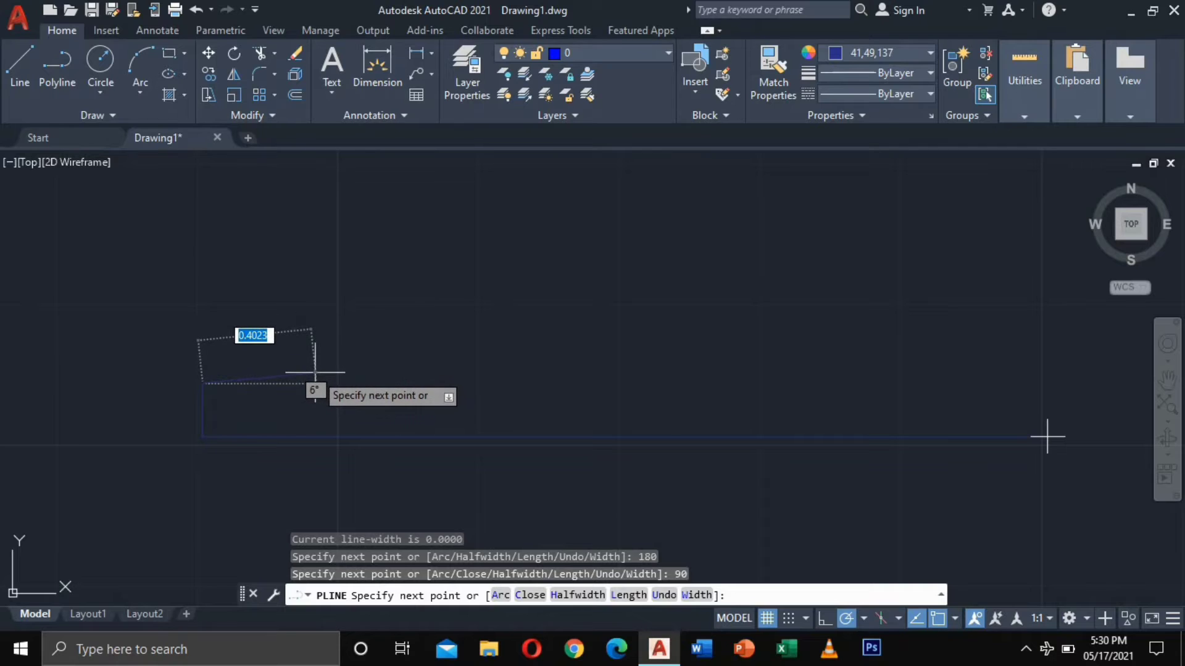
Add a horizontal segment 0.5 unit long at 0° from the top of the vertical segment.
text(0.5)
key(Tab)
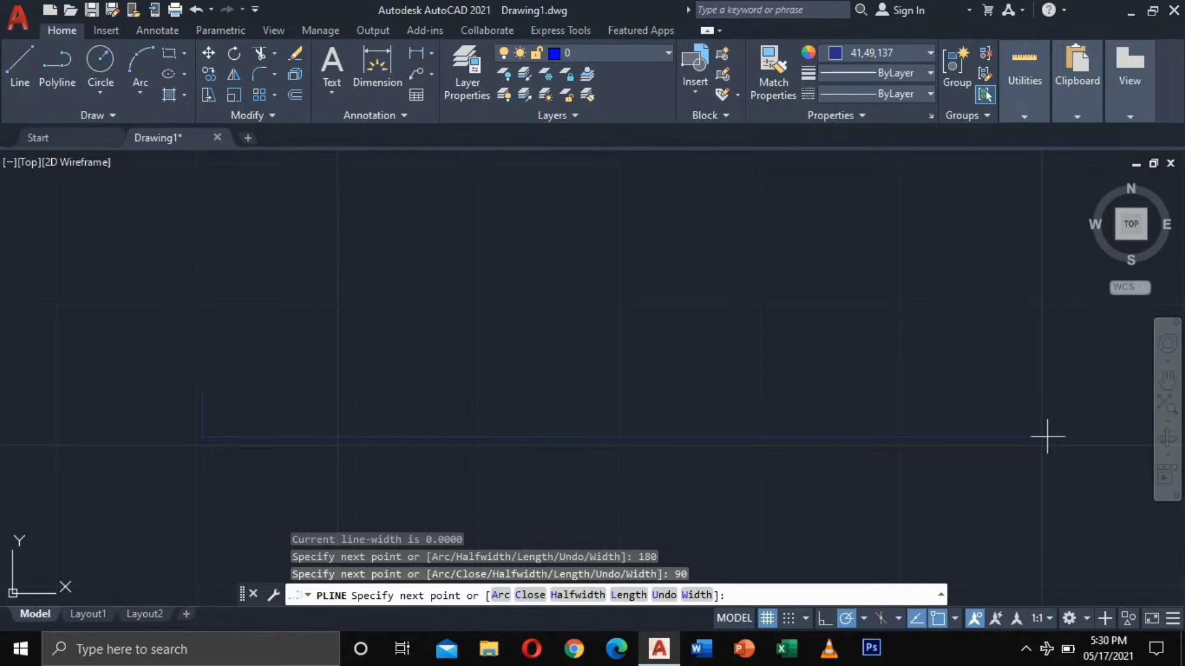
text(0)
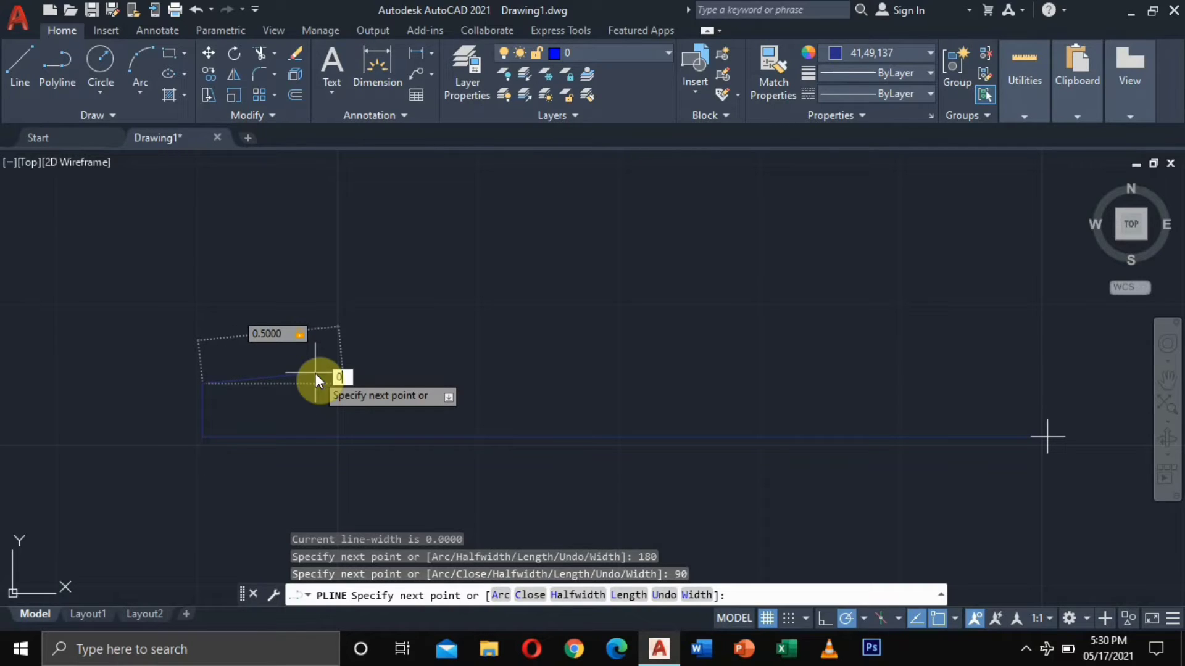
key(Return)
Add a sloping taper segment to the relative point 0.25,-1/16.
middle_drag(522, 386, 487, 378)
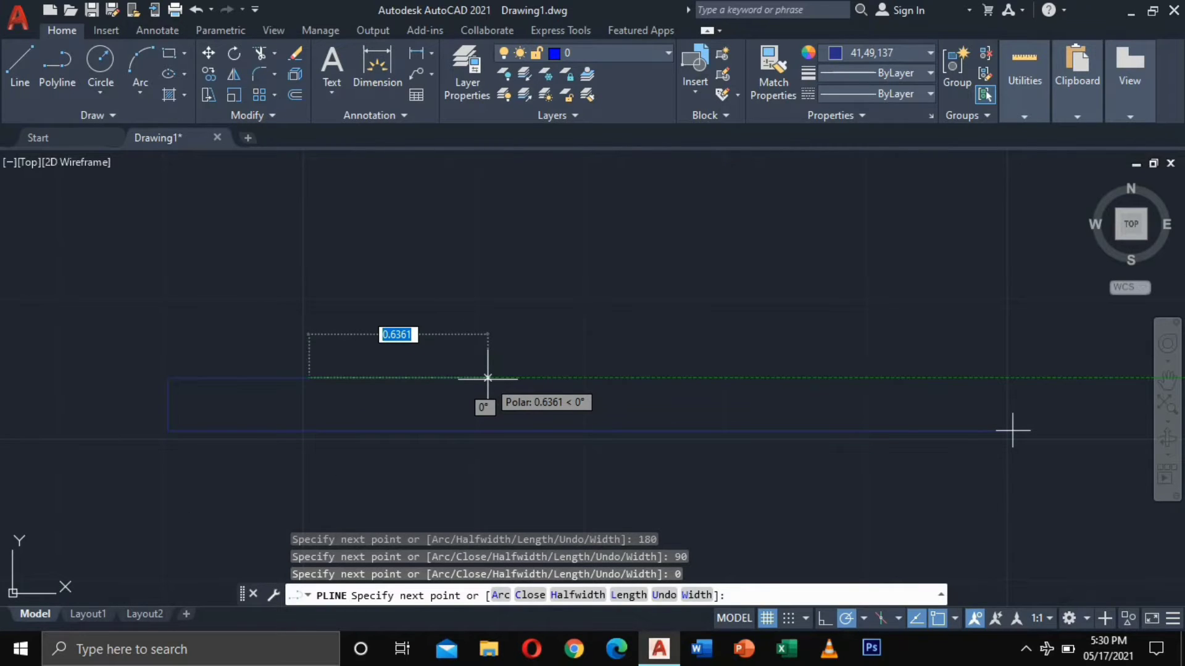
text(0.25)
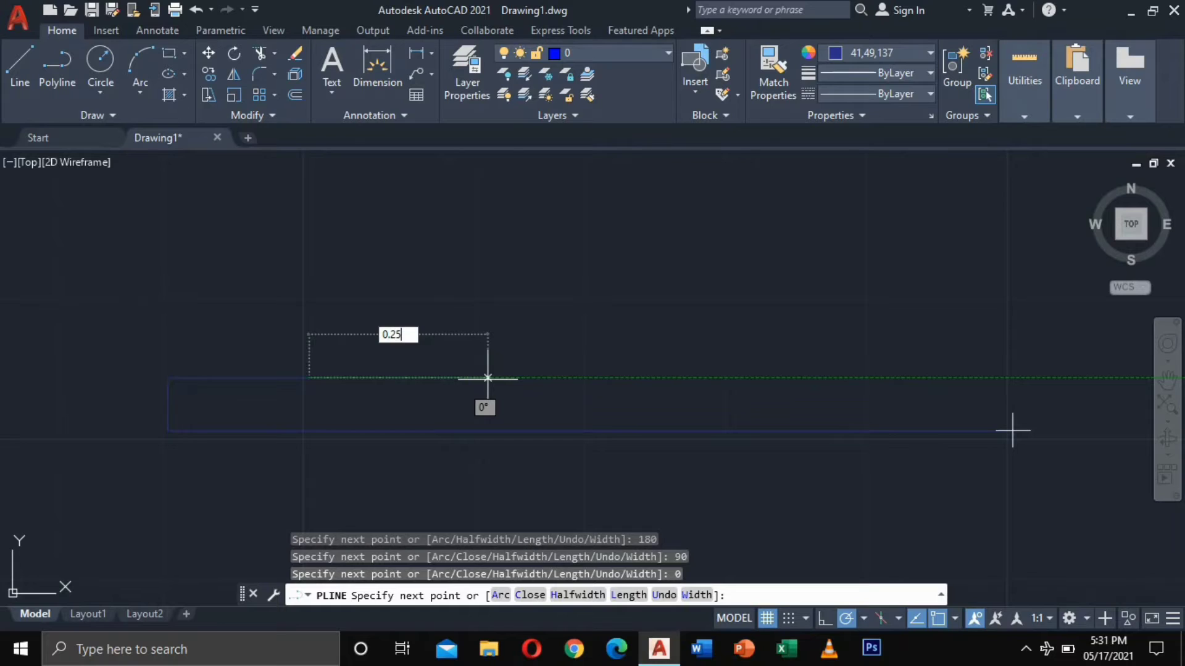
text(,)
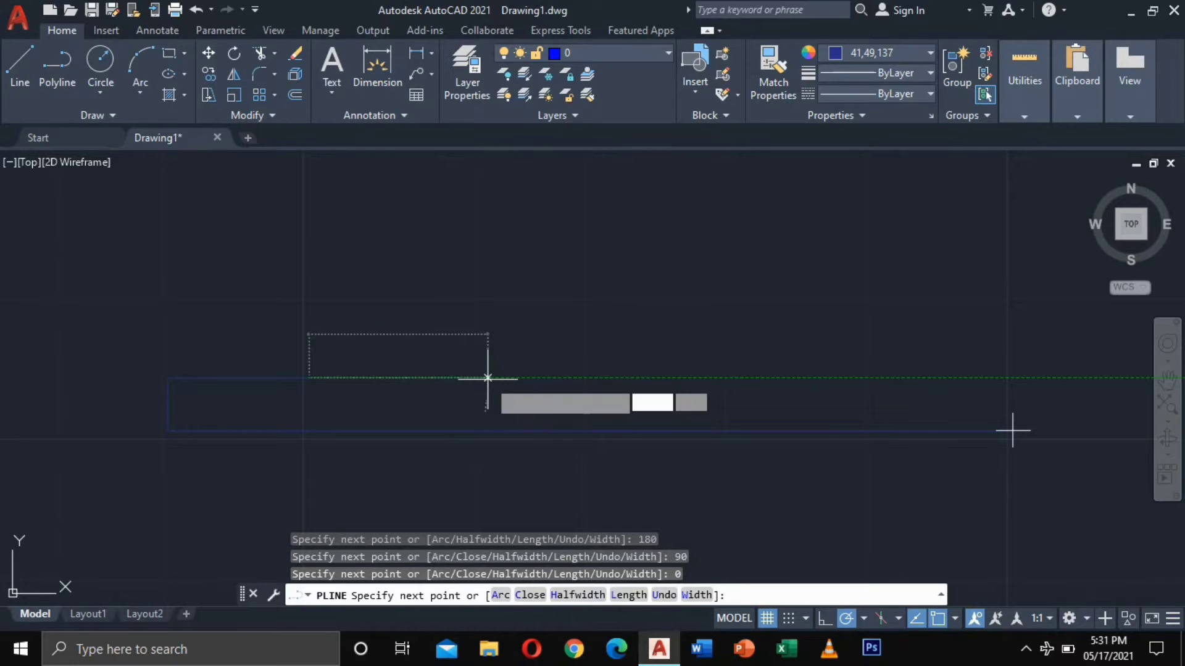
key(Escape)
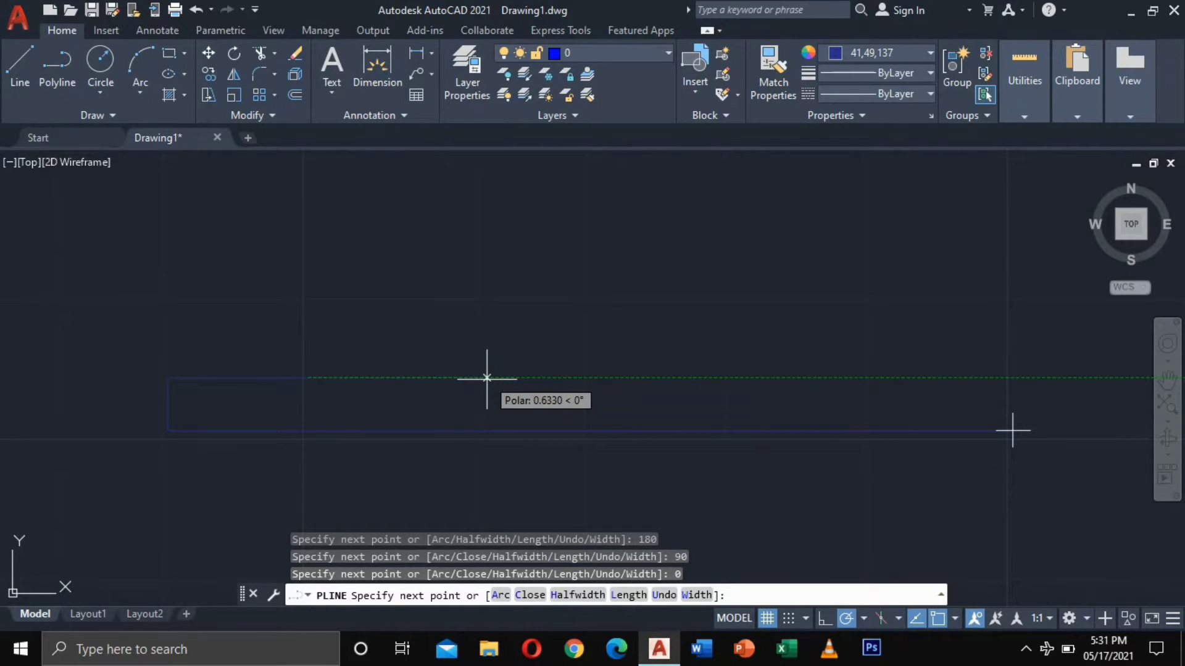
text(0.25,-1)
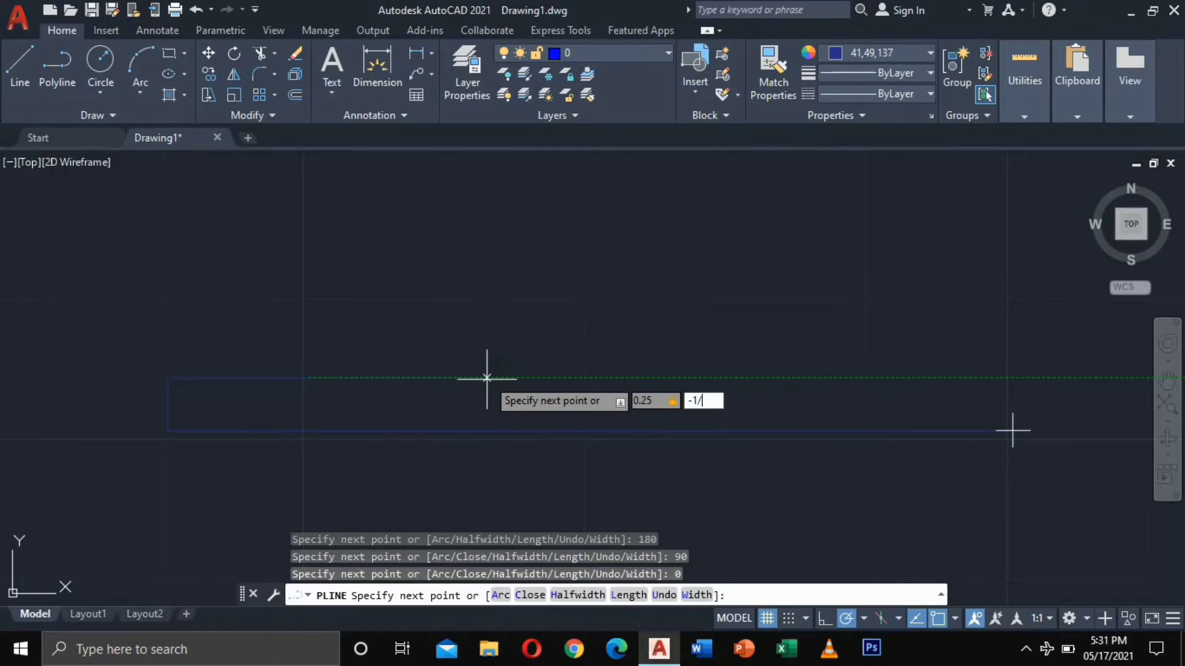
text(/16)
key(Return)
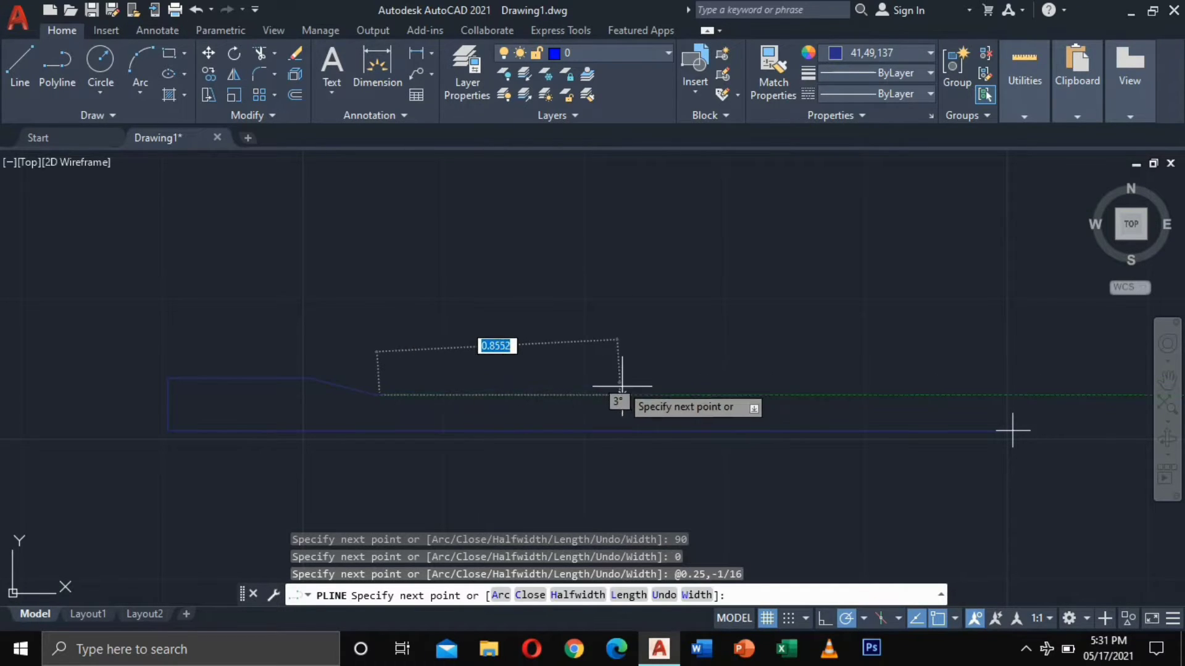
Add a horizontal segment 2 units long at 0° from the end of the taper.
text(0.)
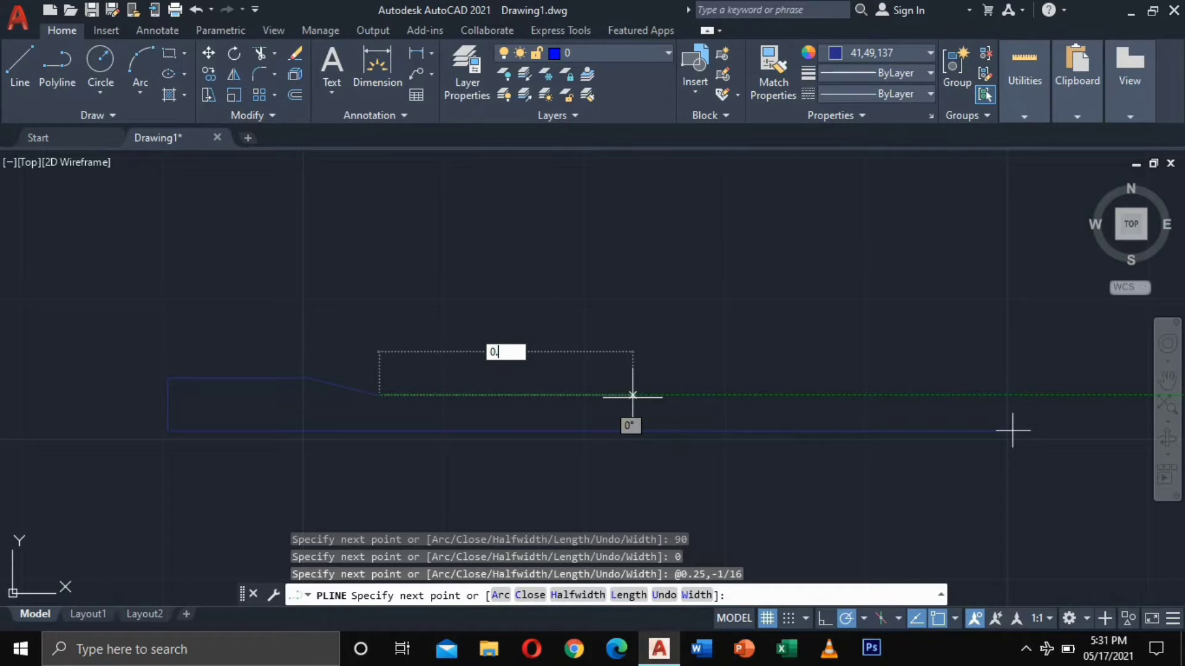
key(BackSpace)
key(BackSpace)
text(2)
key(Tab)
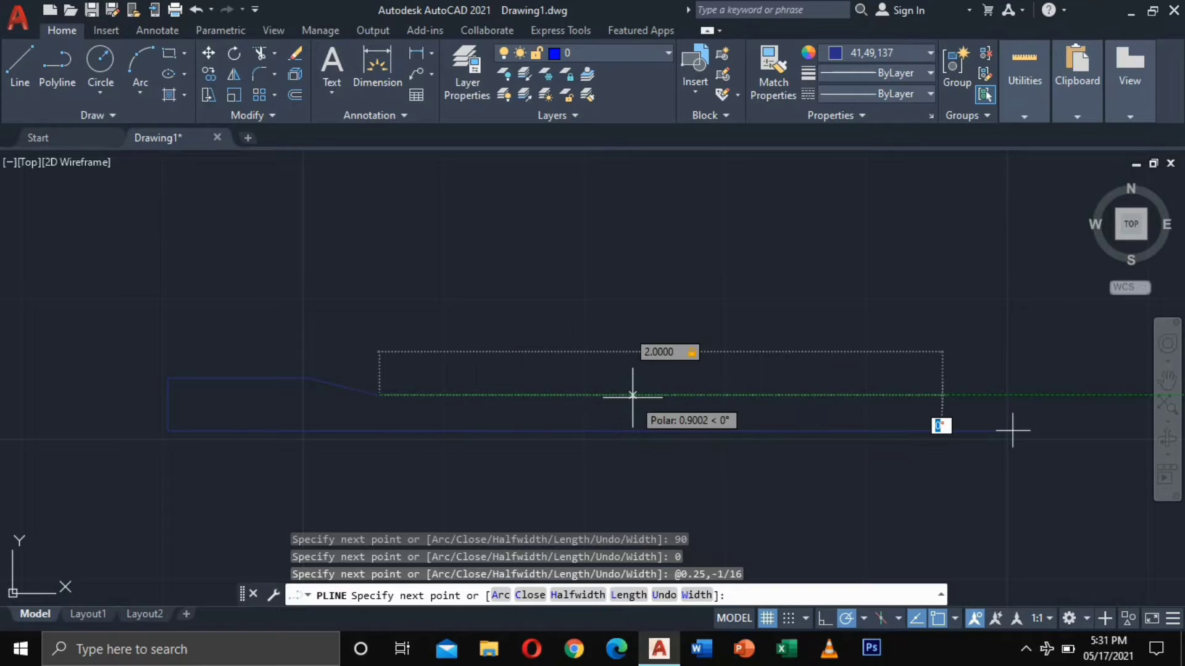
text(0)
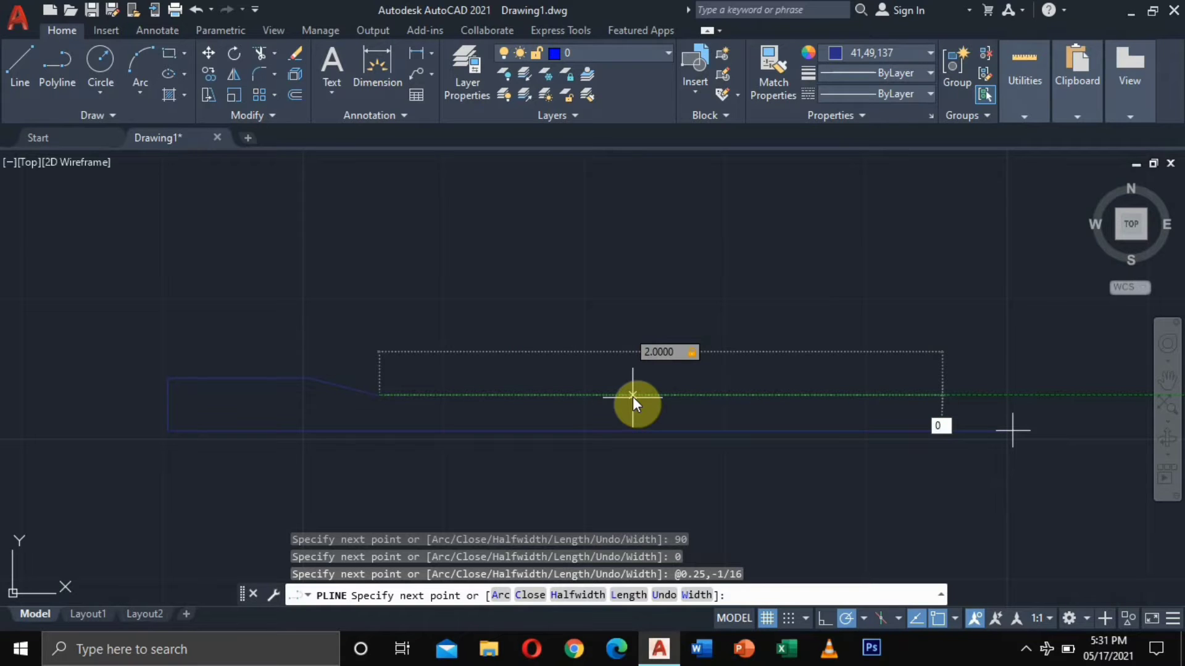
key(Return)
Close the profile with a sloping segment to the polyline's start point and end the polyline.
scroll(632, 398, down, 2)
middle_drag(730, 403, 633, 399)
scroll(788, 418, up, 6)
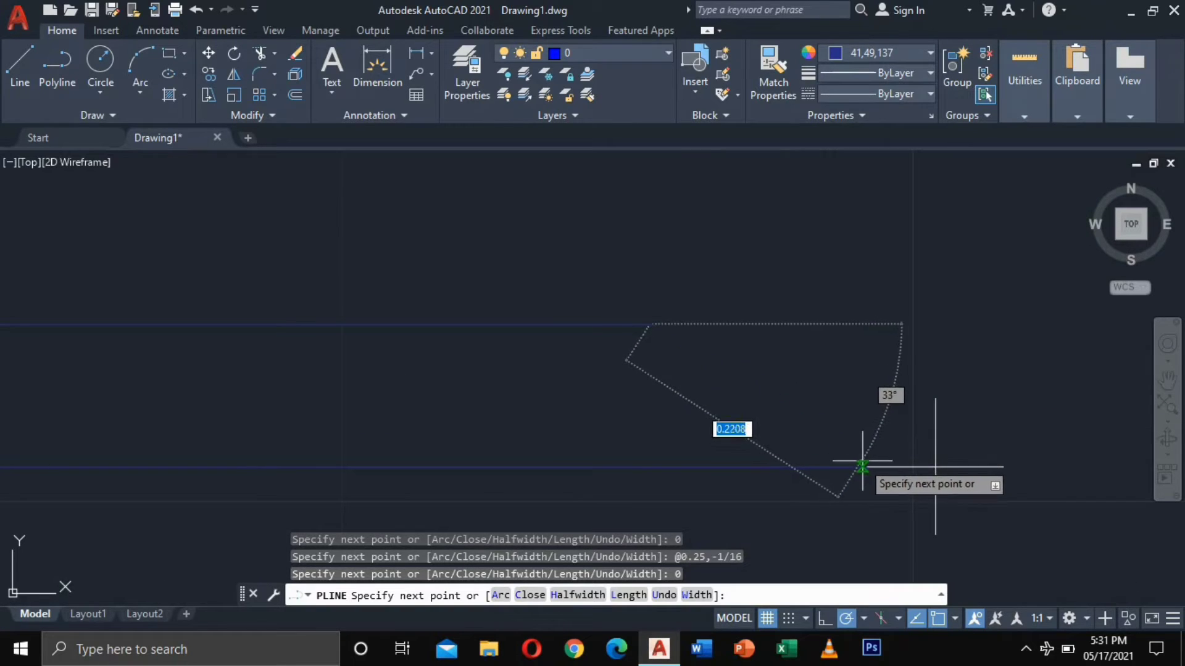
click(935, 467)
key(Escape)
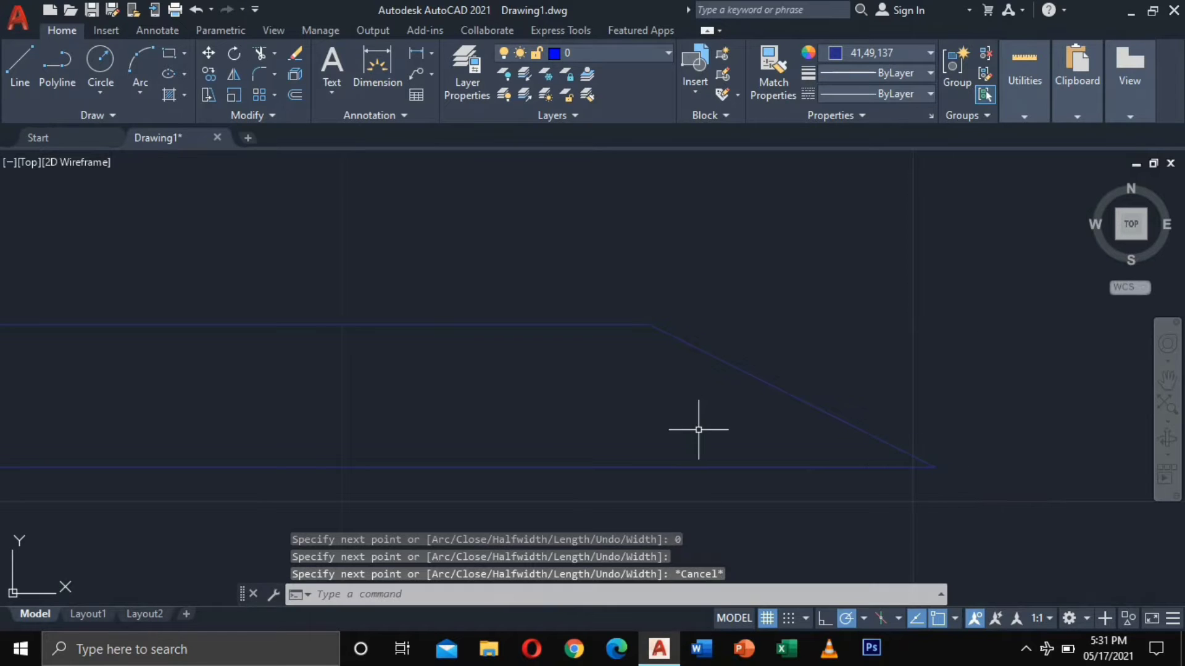
Switch the workspace to 3D Modeling.
scroll(692, 432, down, 4)
middle_drag(562, 427, 862, 342)
scroll(656, 383, down, 4)
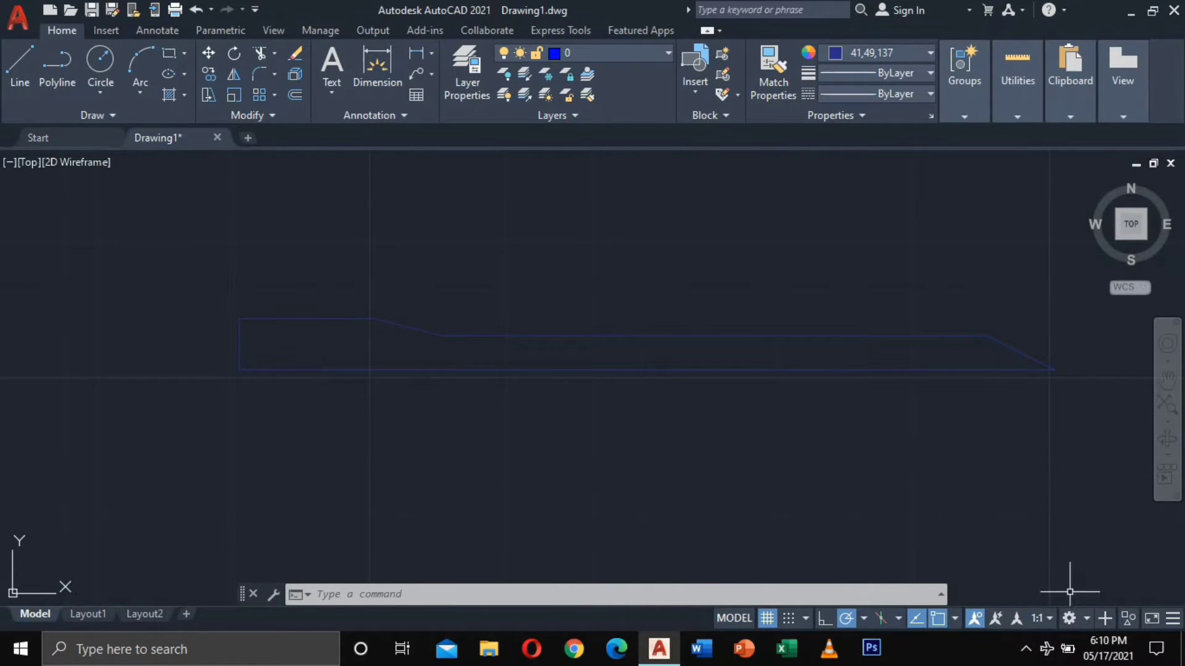
click(1086, 619)
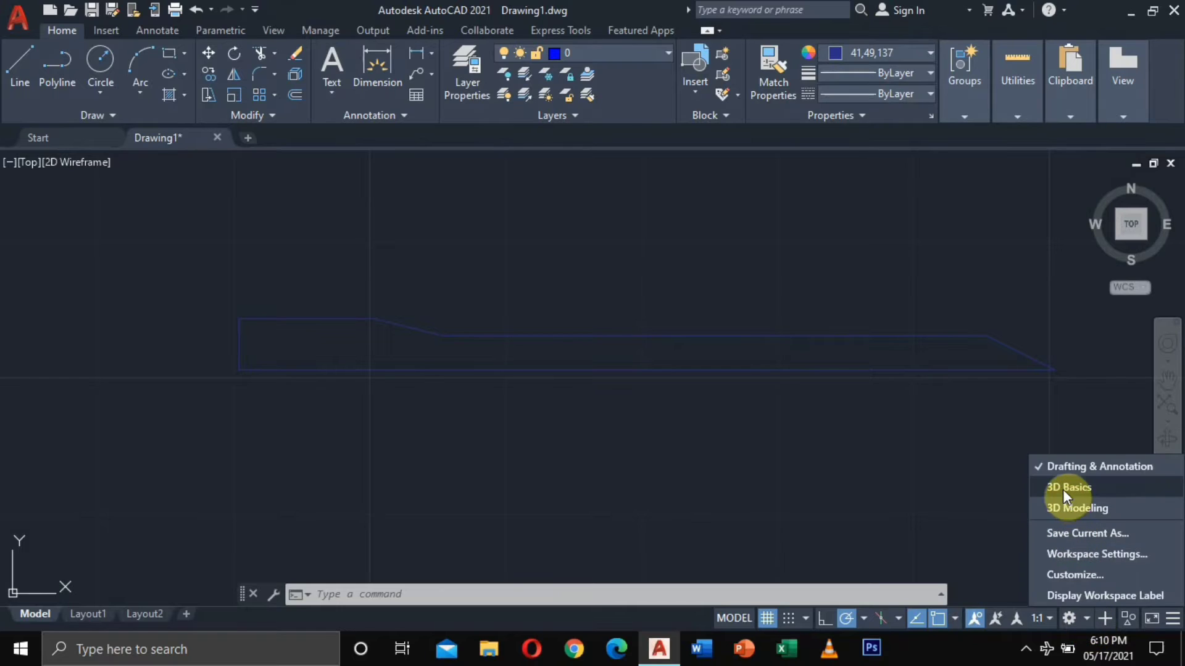
click(1076, 508)
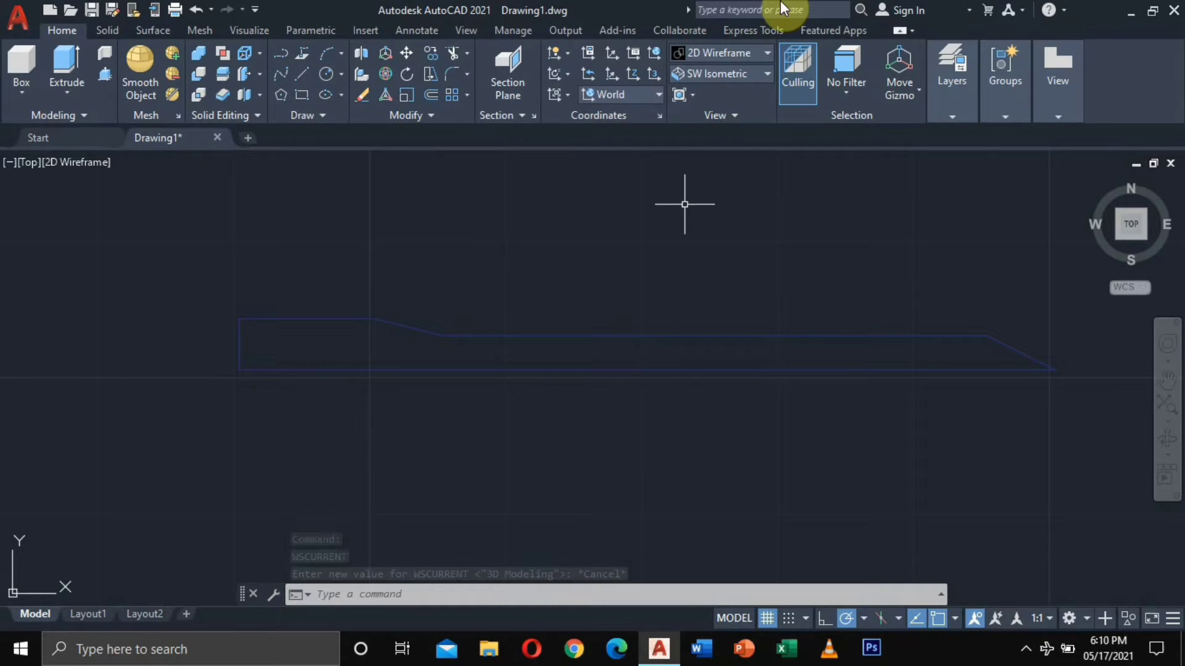
Change the view of the profile to SW Isometric.
click(750, 73)
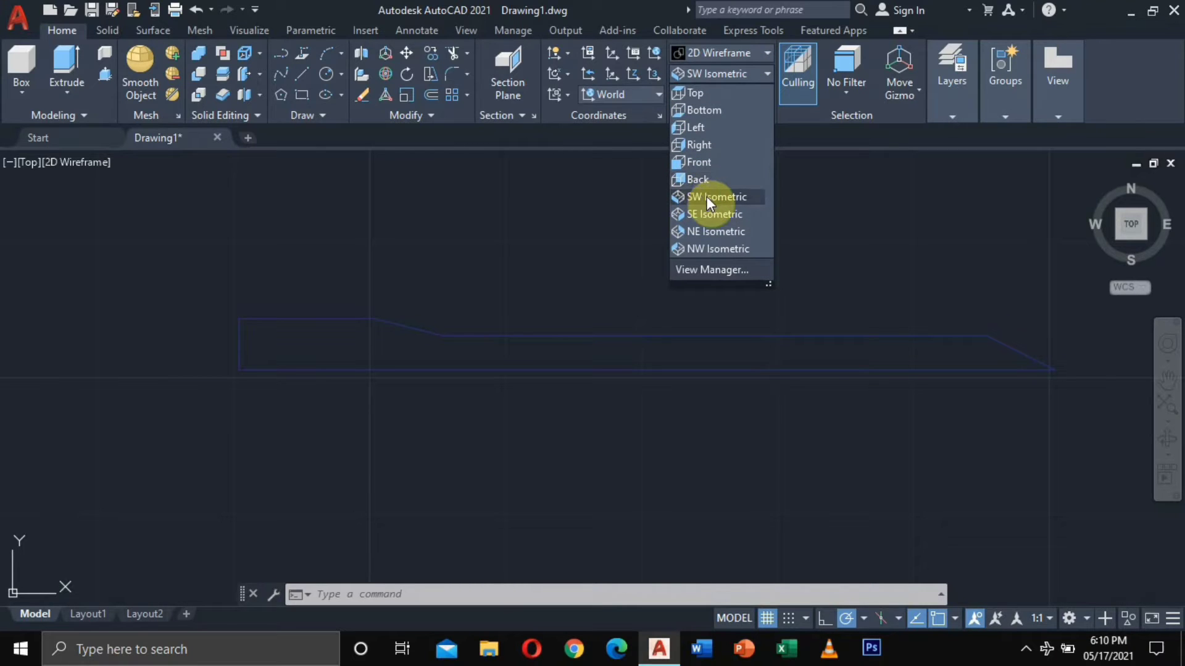
click(716, 196)
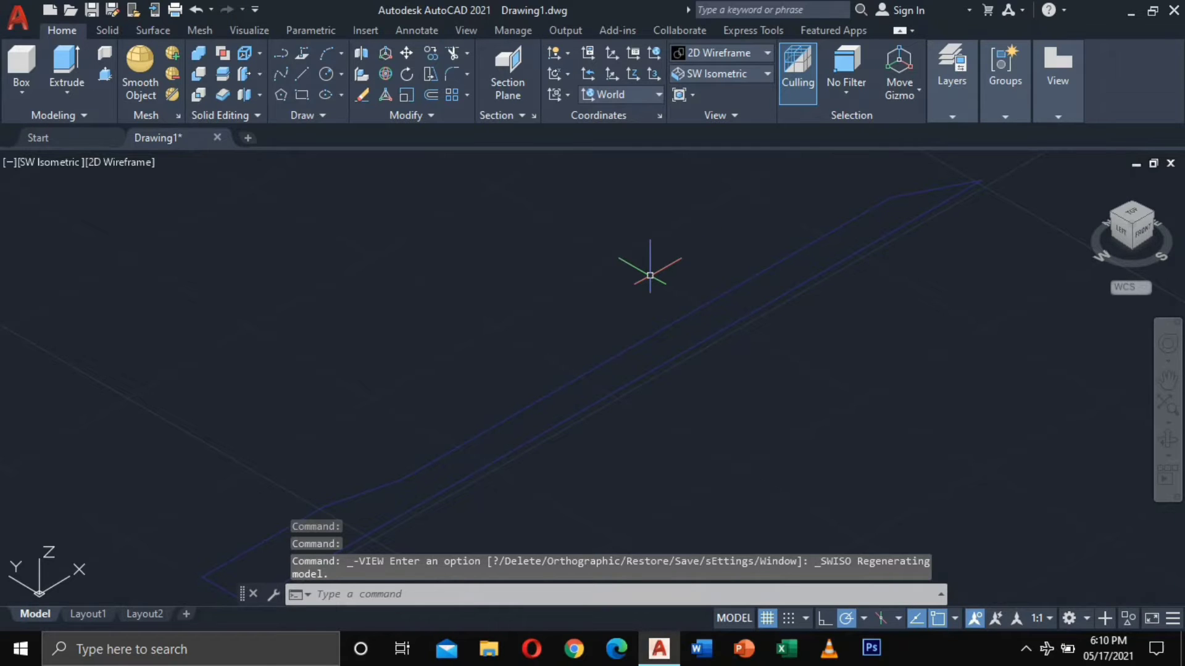
scroll(642, 278, down, 2)
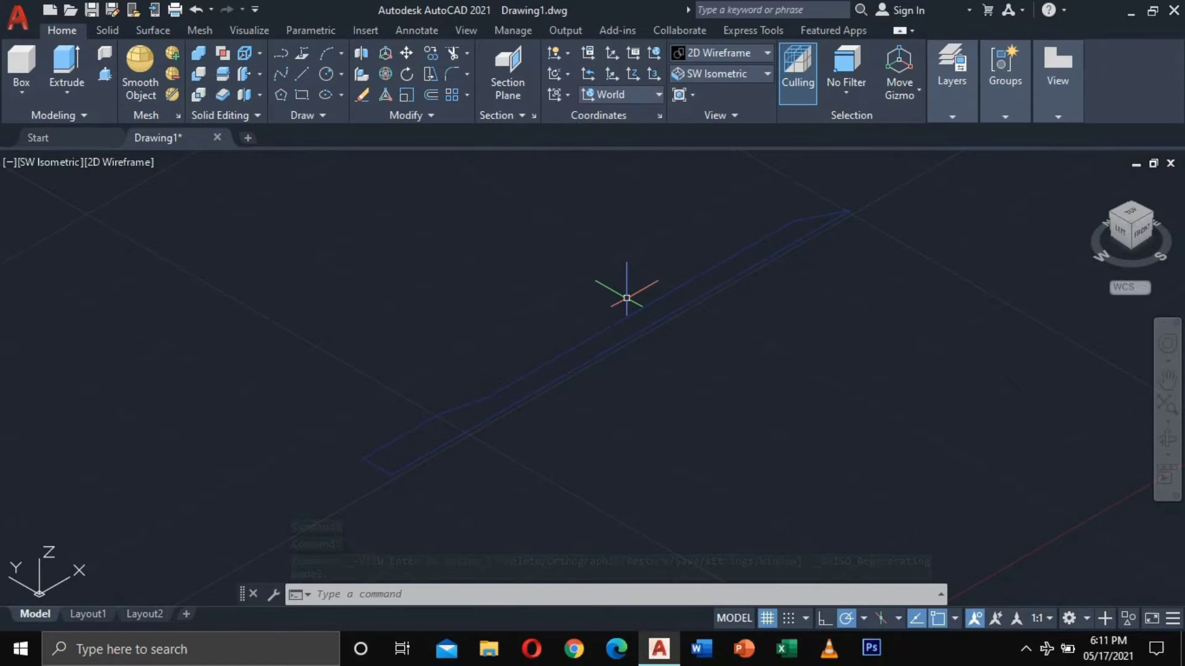
Revolve the closed profile 360° about its long straight edge, from the pointed tip to the blunt end's corner.
scroll(626, 298, up, 2)
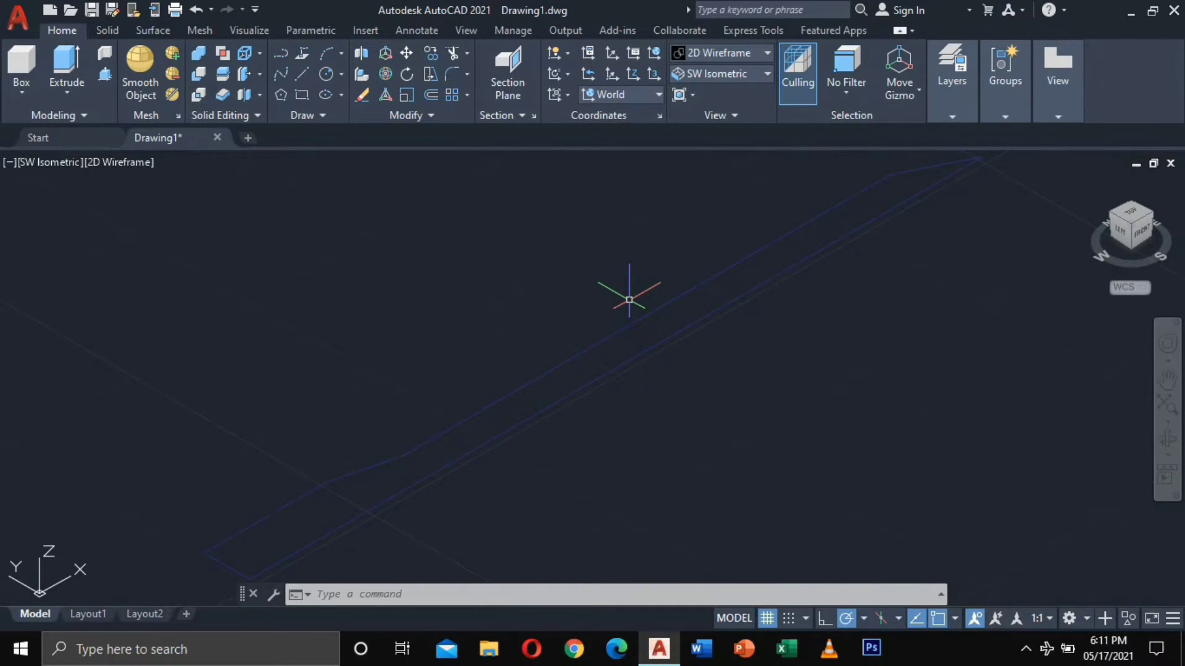
scroll(629, 300, down, 2)
text(ev)
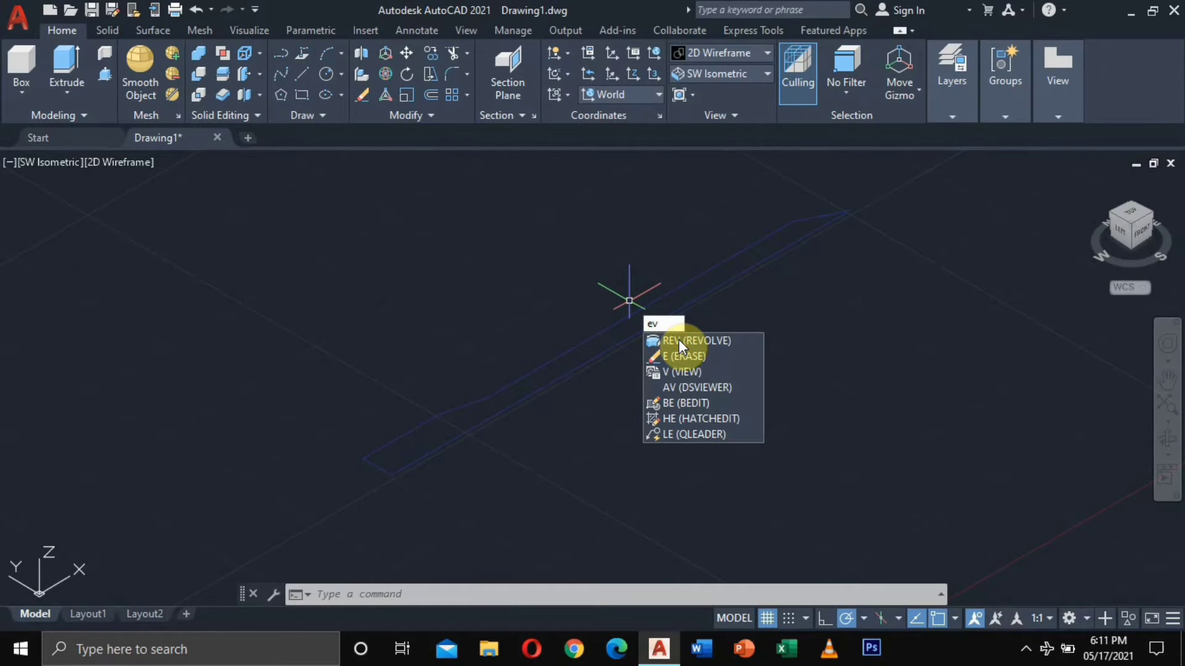
click(679, 341)
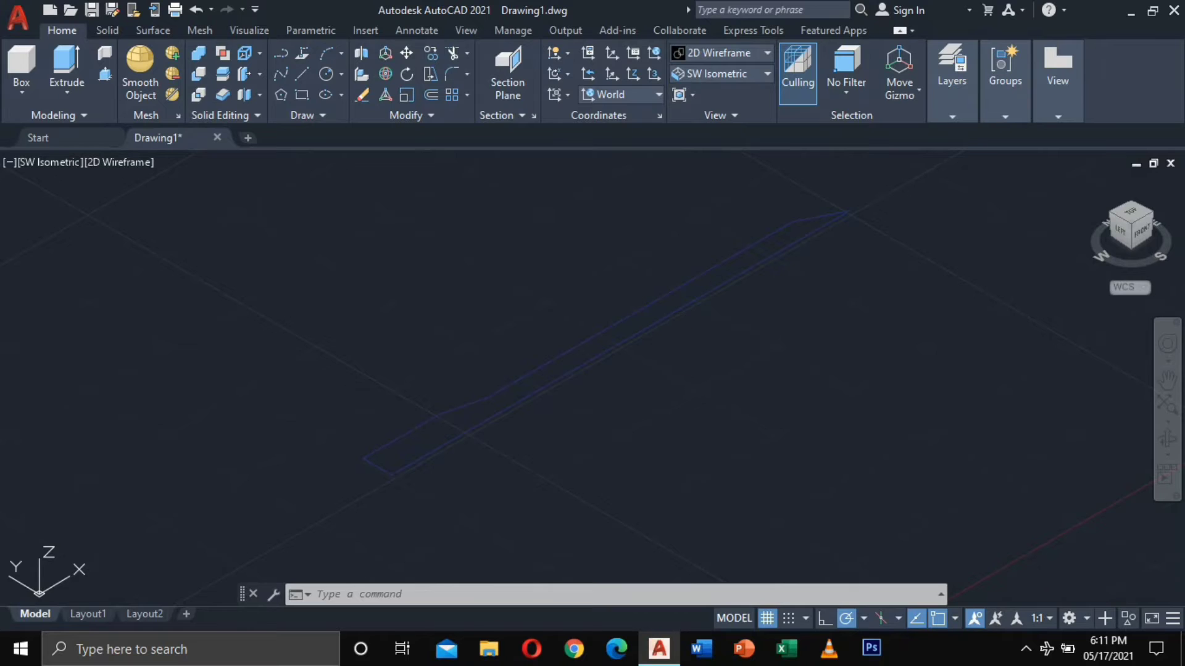
click(645, 326)
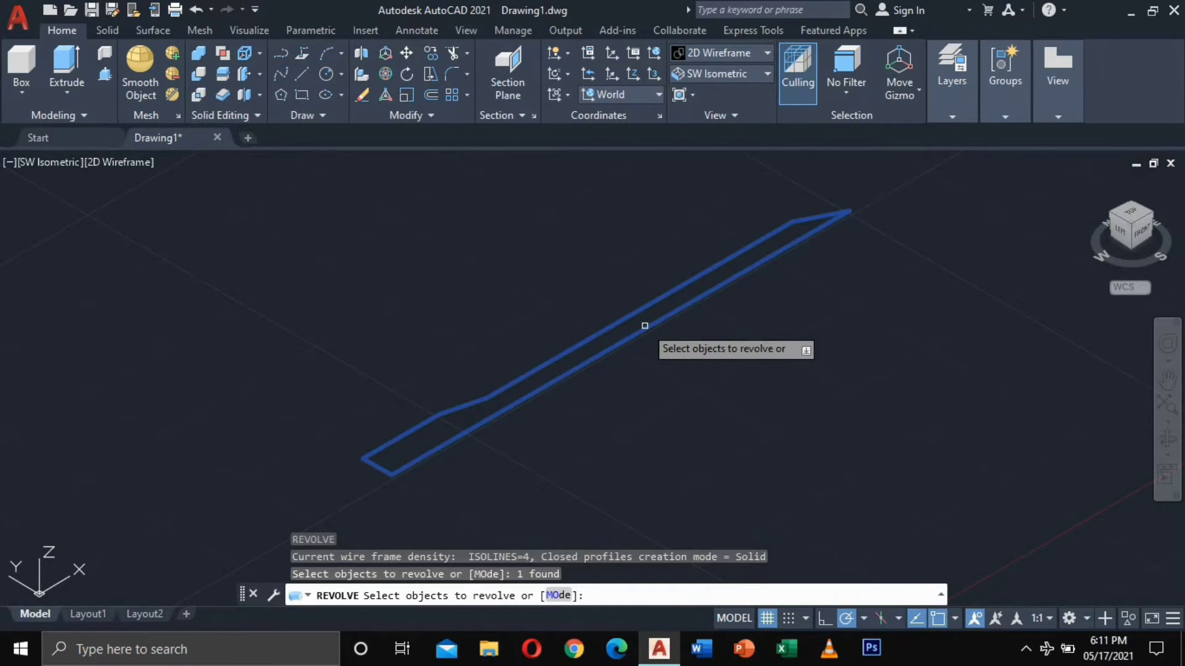
key(Return)
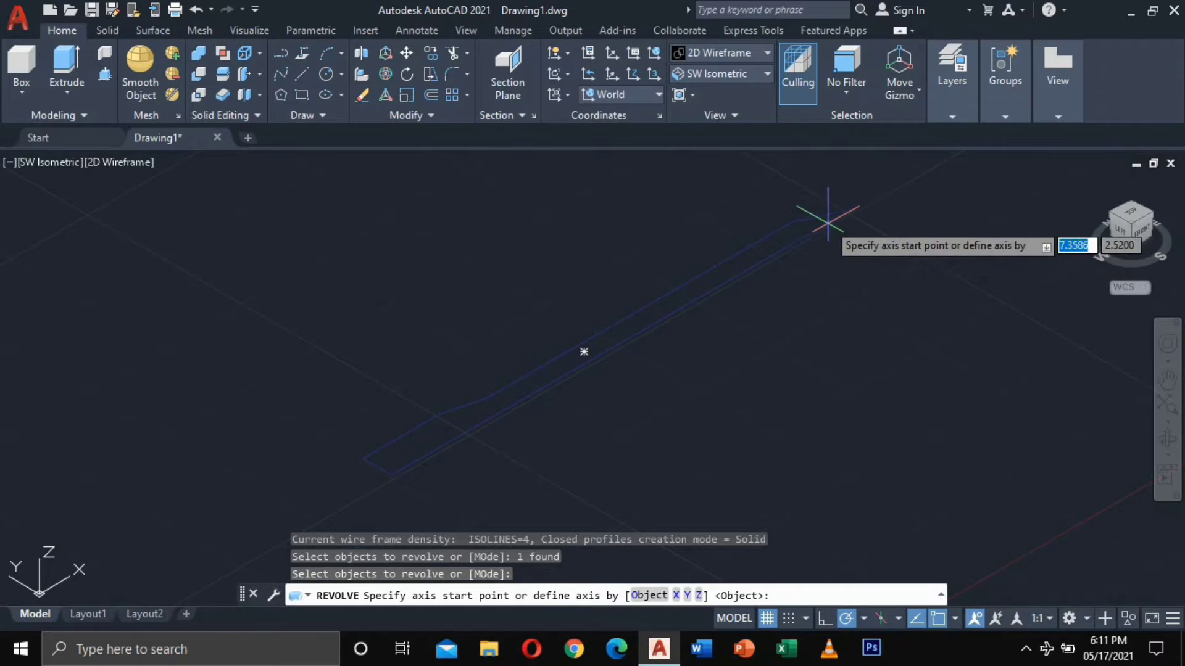
click(849, 211)
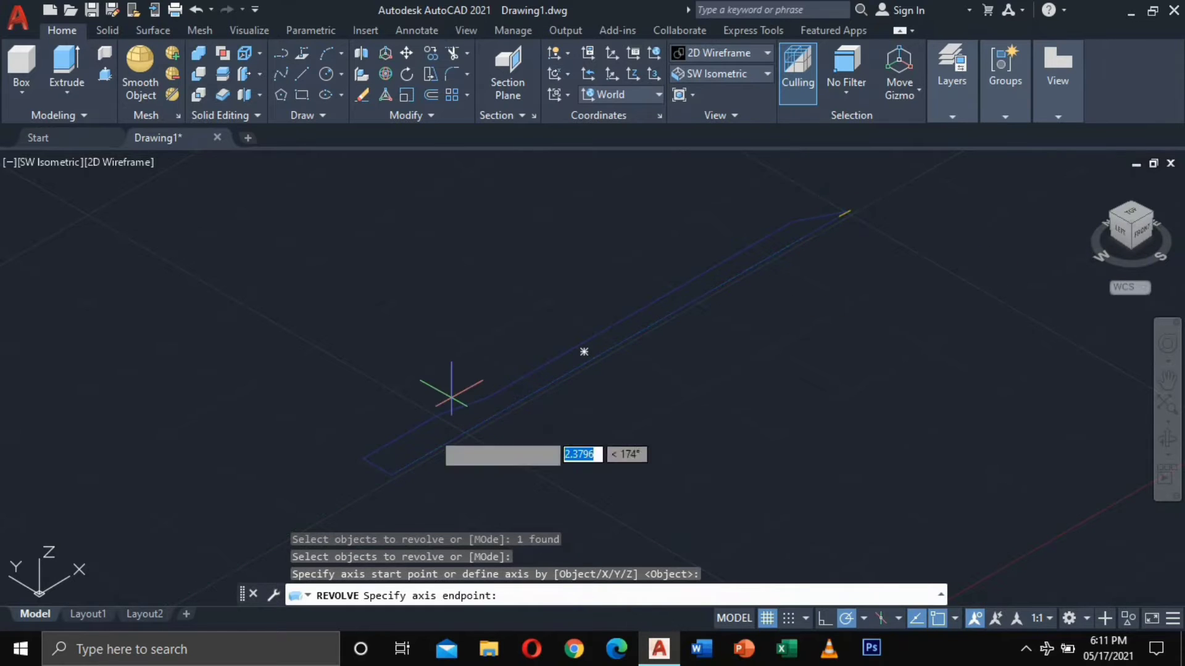
click(391, 475)
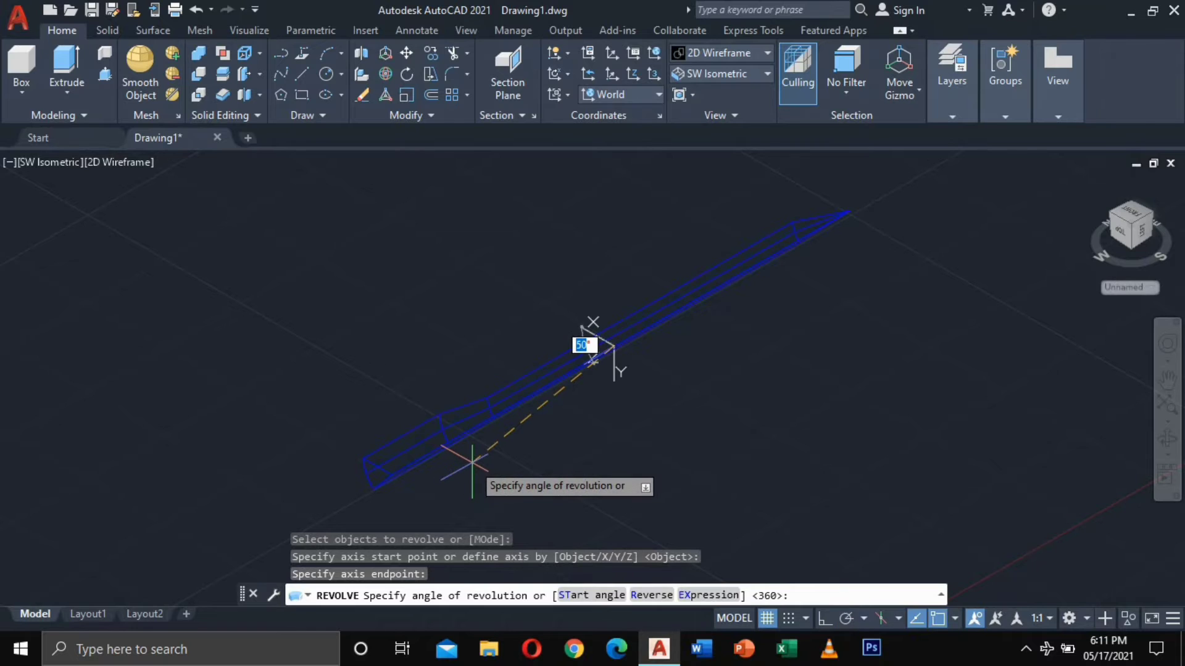
text(360)
key(Return)
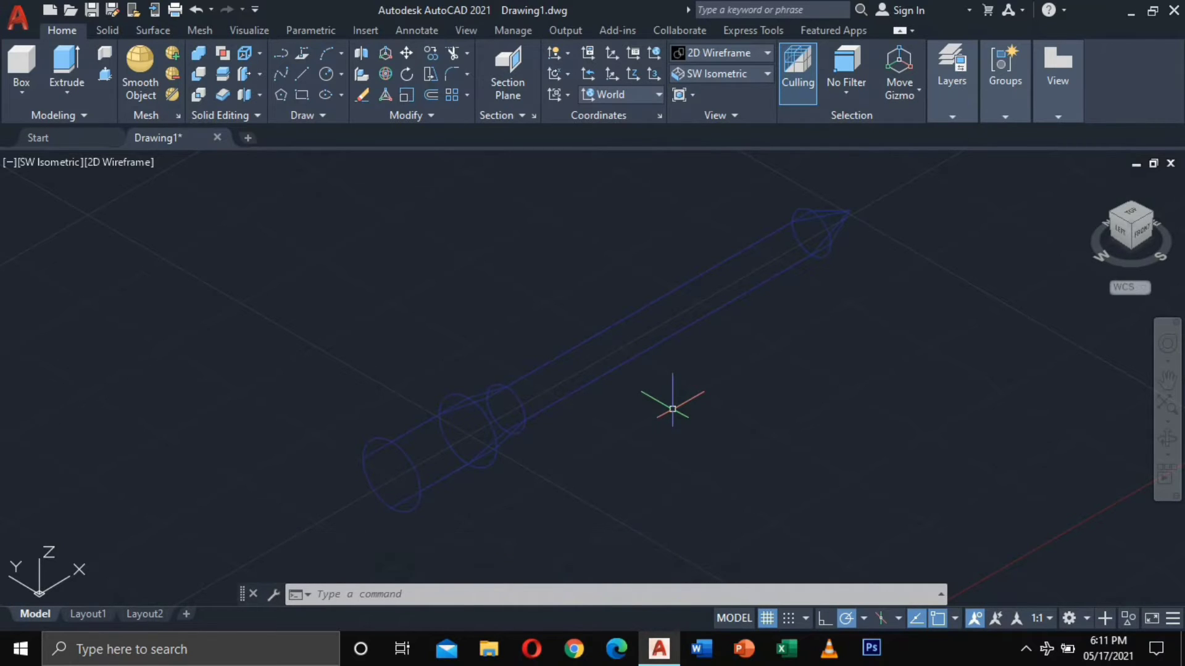
Set ISOLINES to 8 and regenerate the drawing.
text(isol)
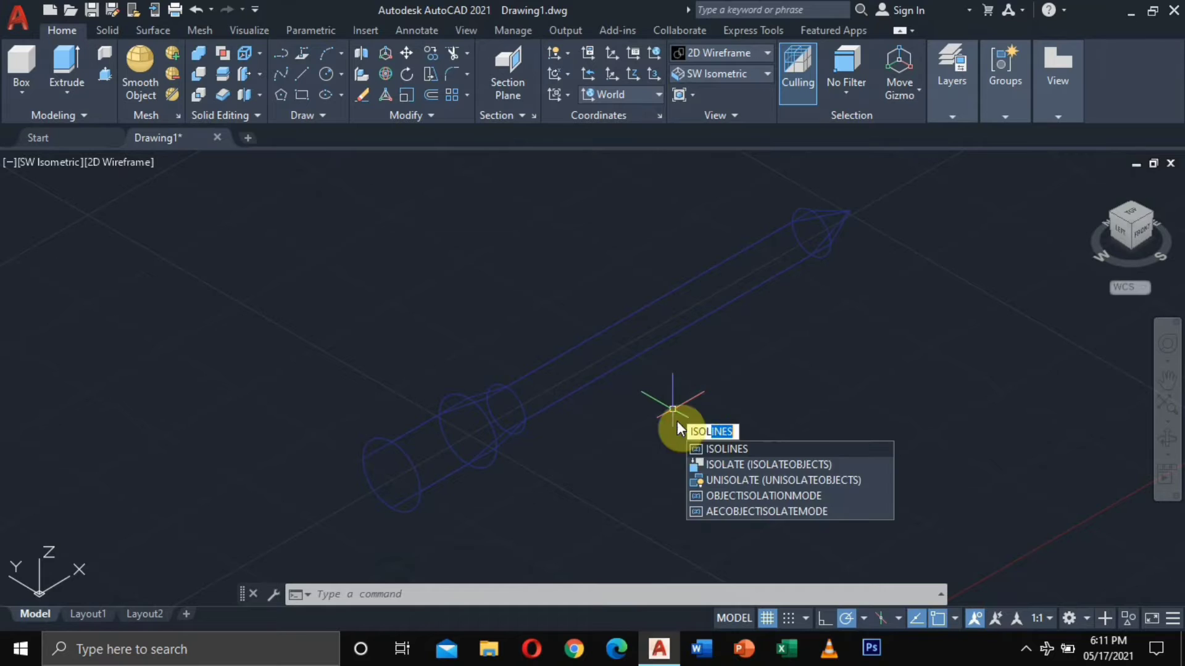
click(717, 450)
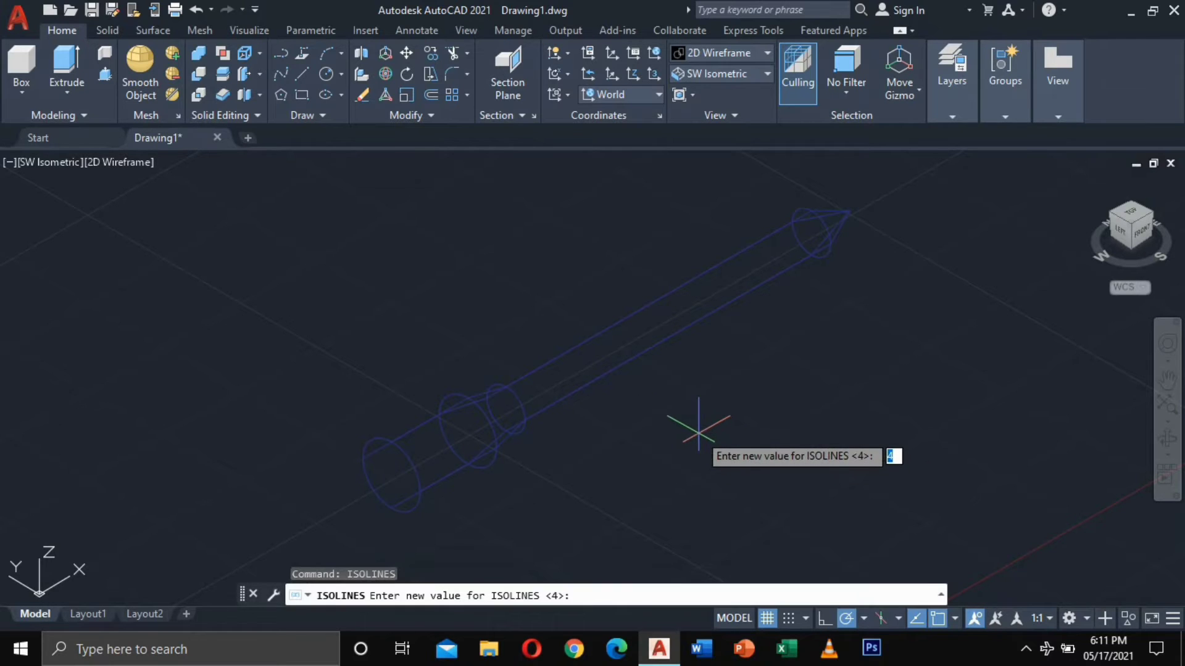
text(8)
key(Return)
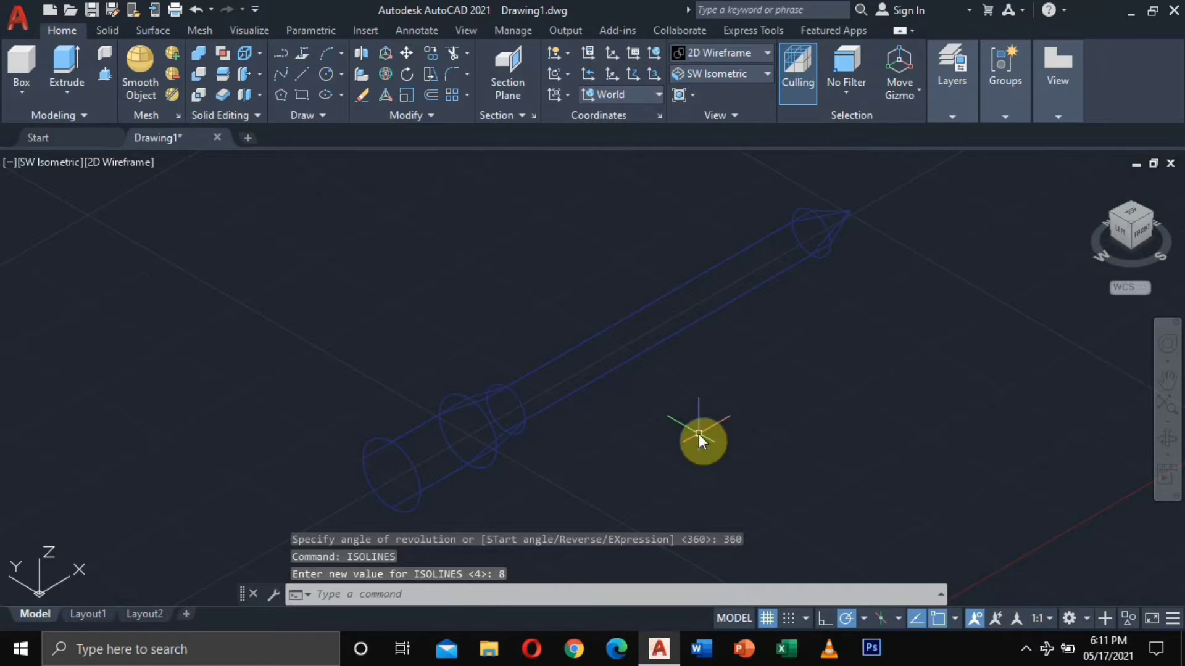
text(eg)
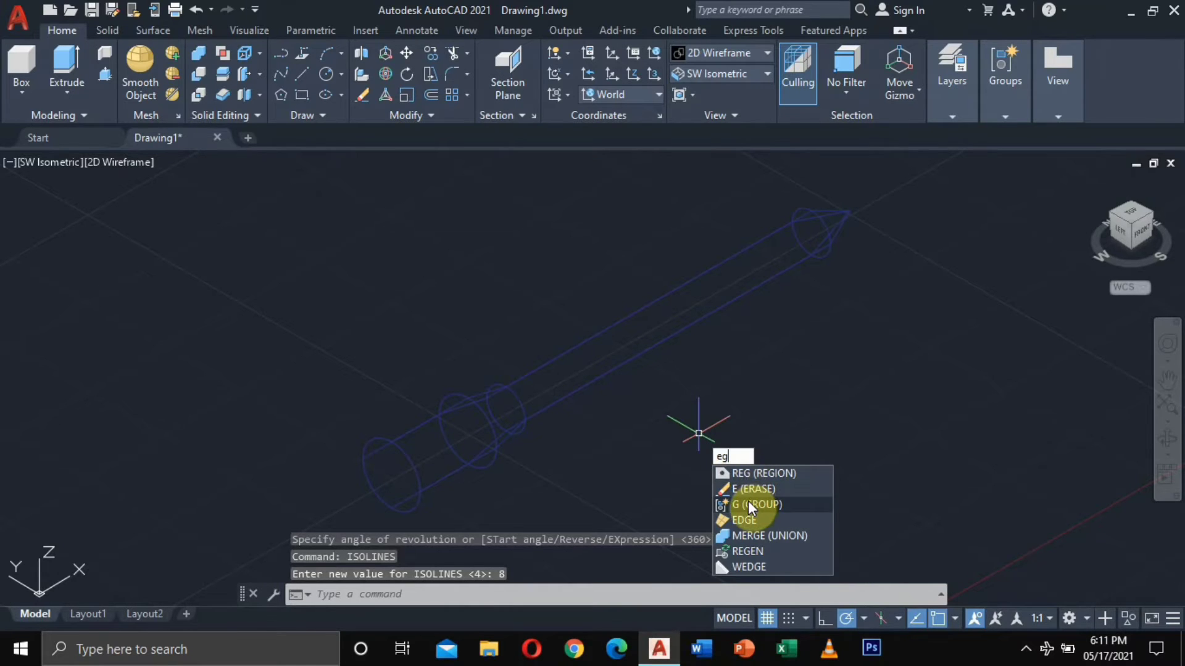
click(744, 550)
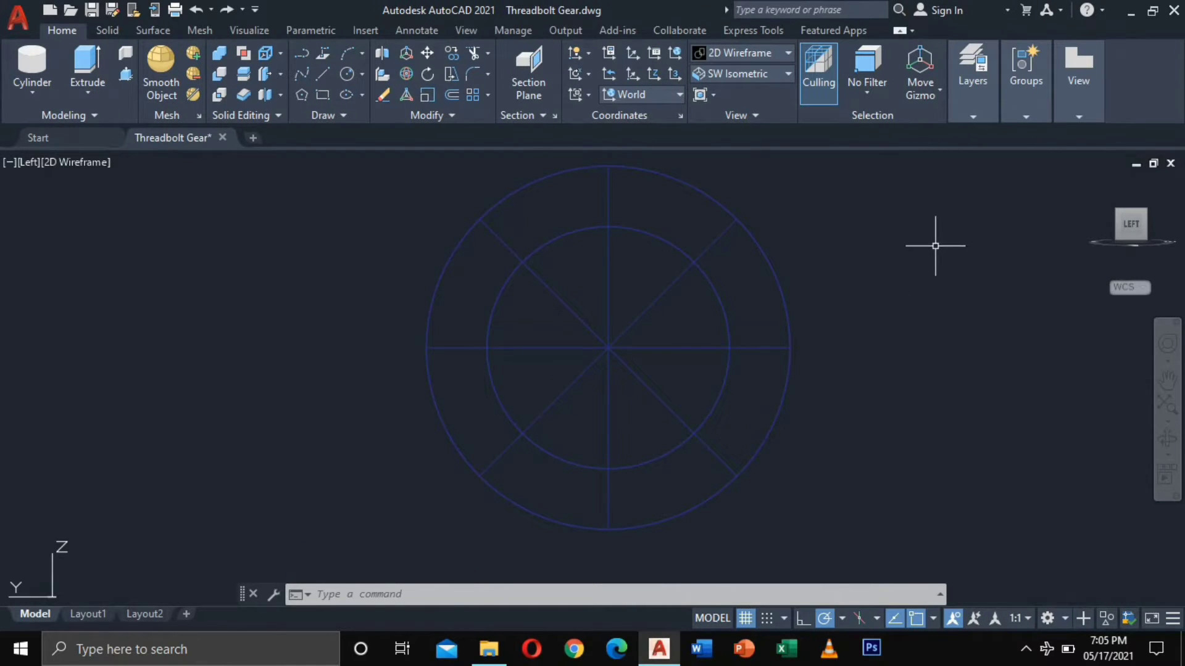
Align the UCS with the current Left view and return to the SW Isometric view.
text(Us)
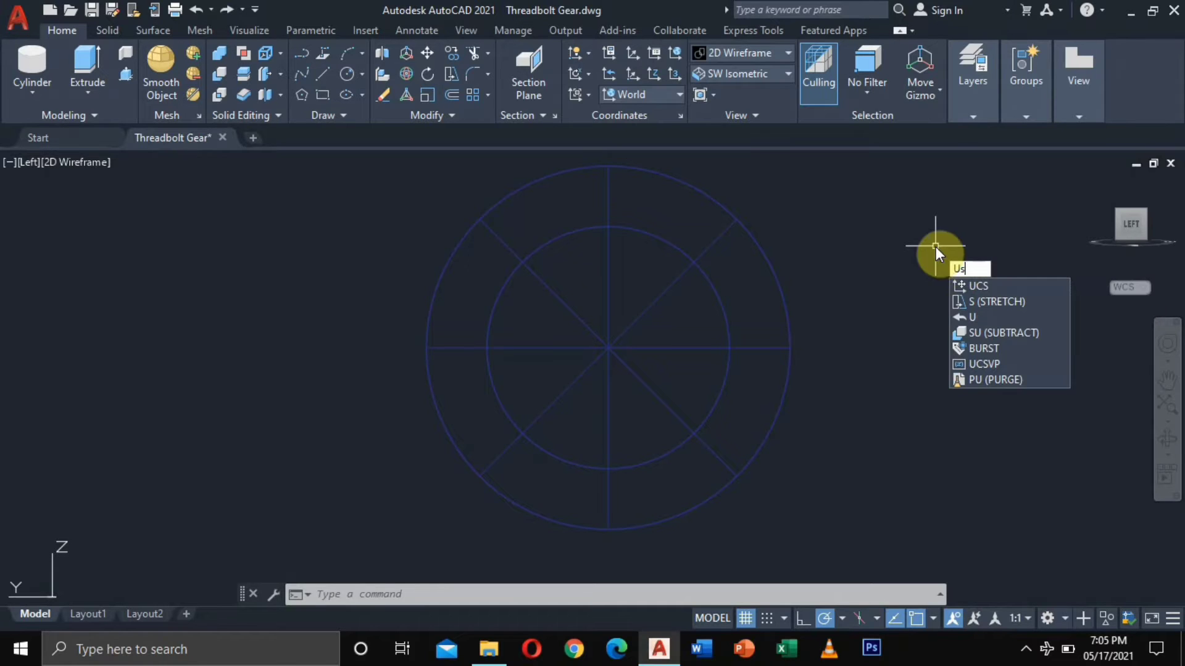
key(Return)
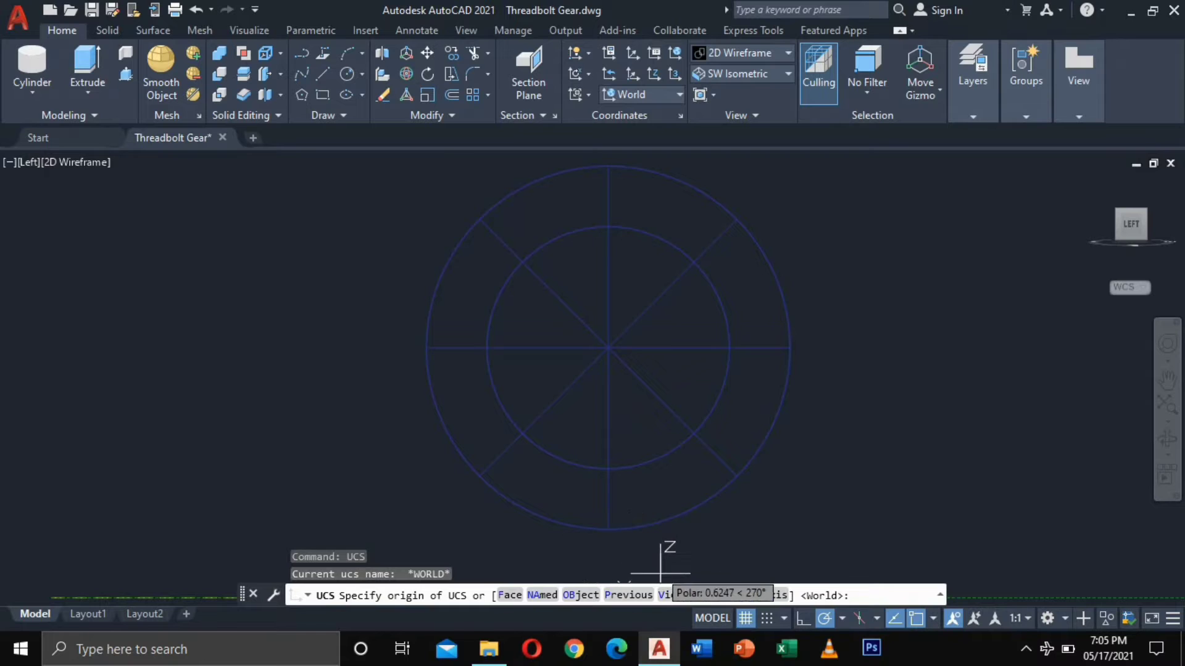
click(669, 596)
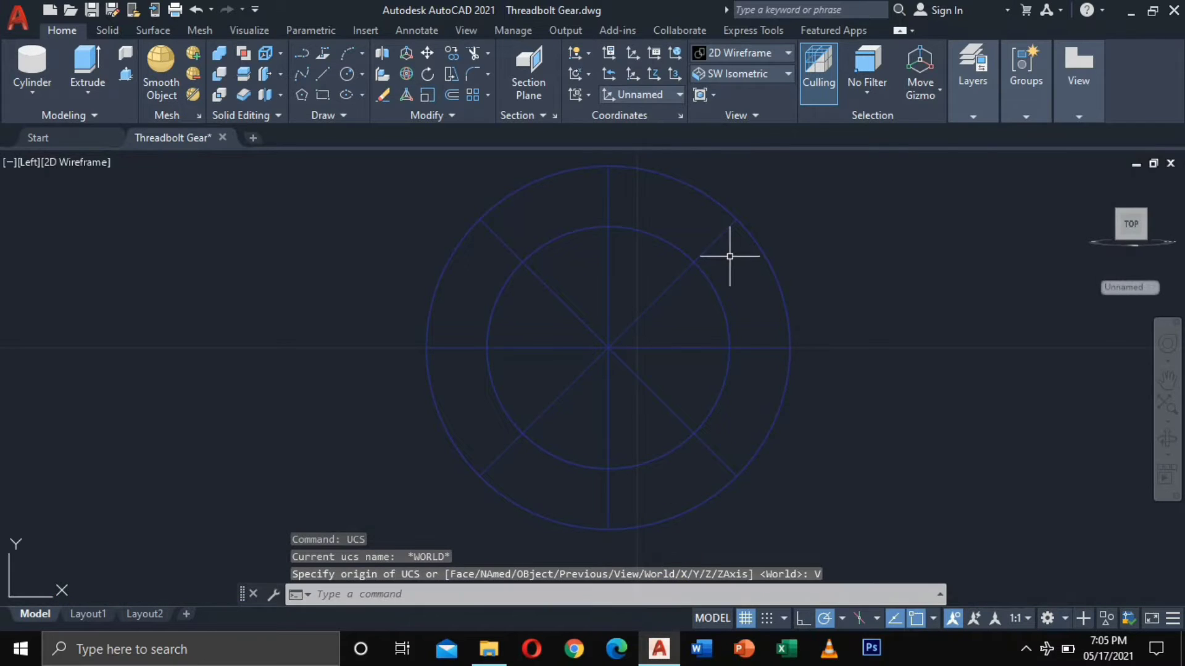
click(761, 74)
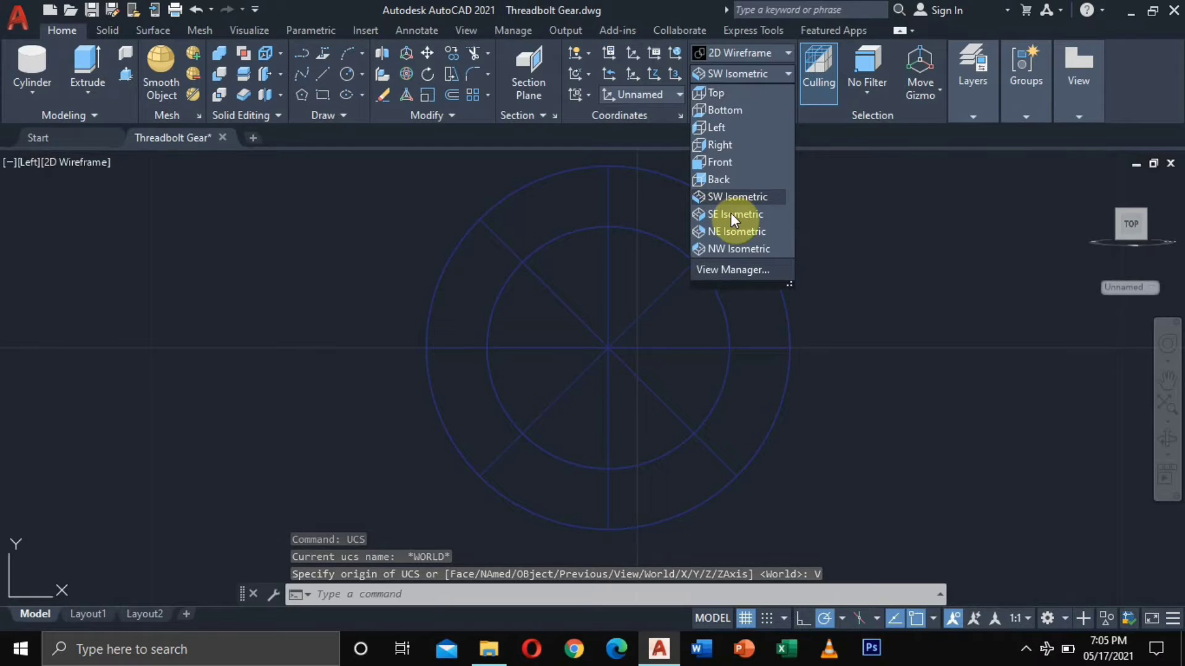
click(724, 198)
Create a cylinder centred on the shaft's blunt end face, with a 9/16 diameter and a 0.25 height toward the shaft's tip.
middle_drag(556, 317, 673, 252)
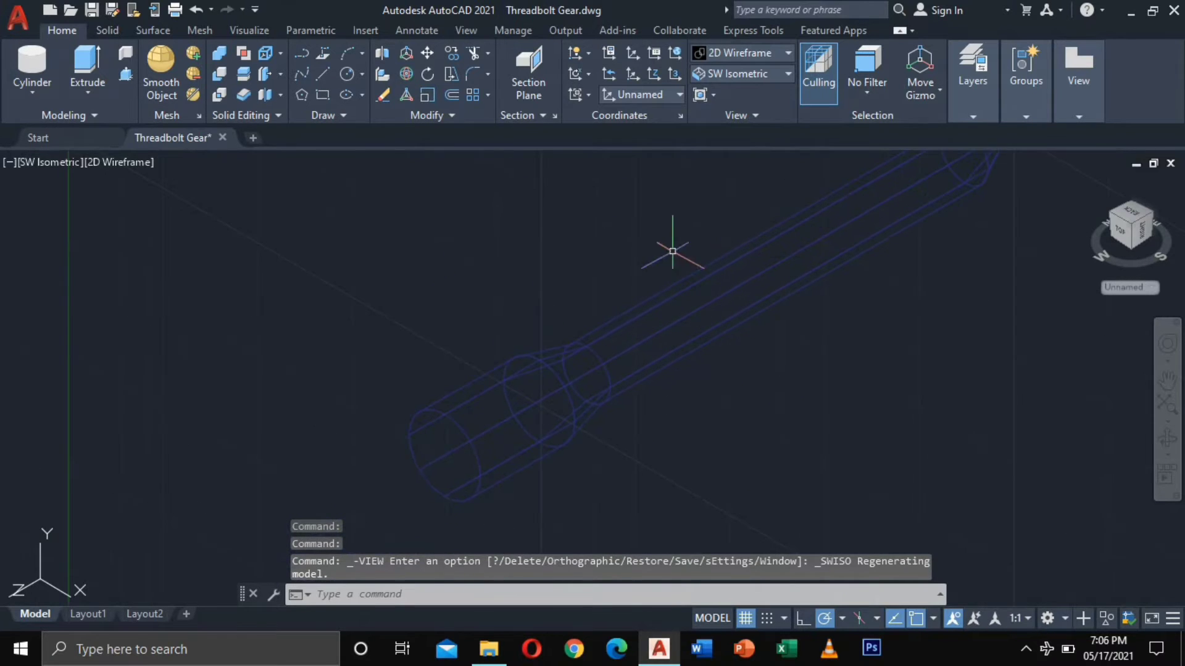
scroll(477, 321, up, 2)
middle_drag(483, 307, 496, 222)
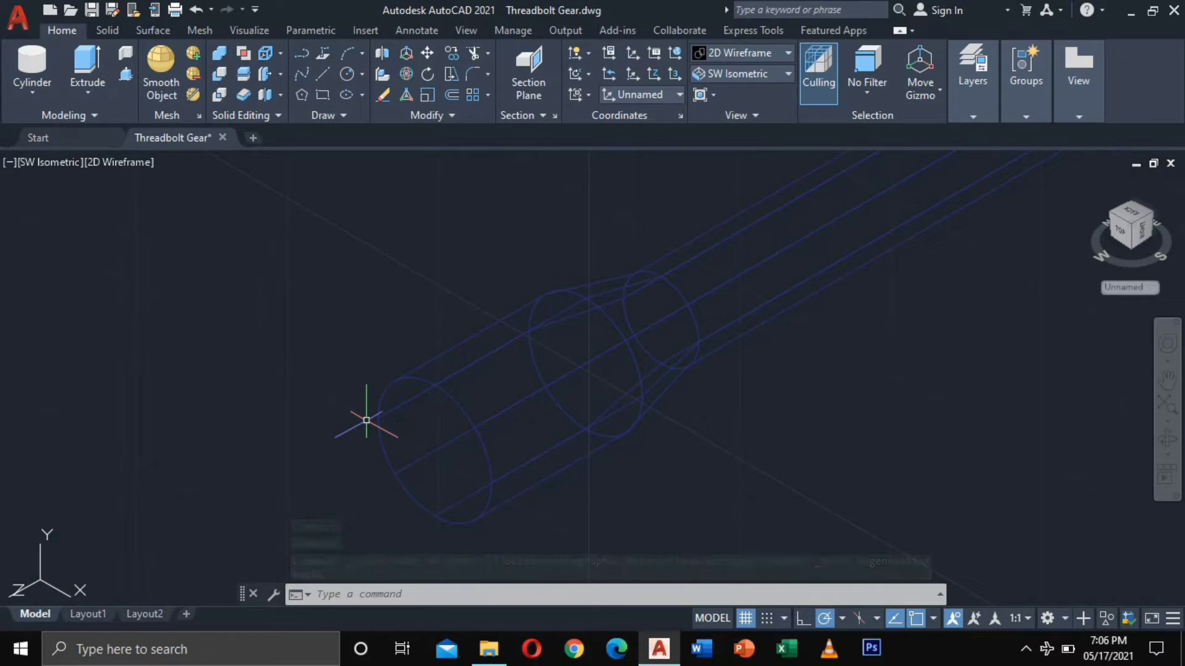
middle_drag(417, 297, 460, 251)
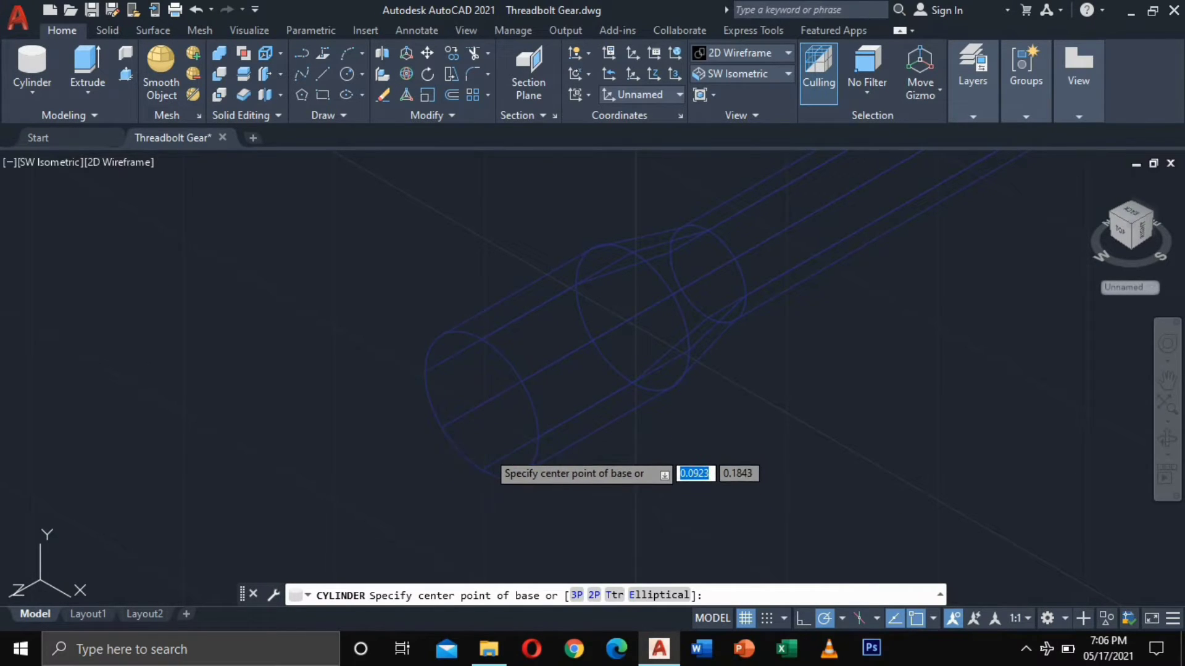
click(482, 404)
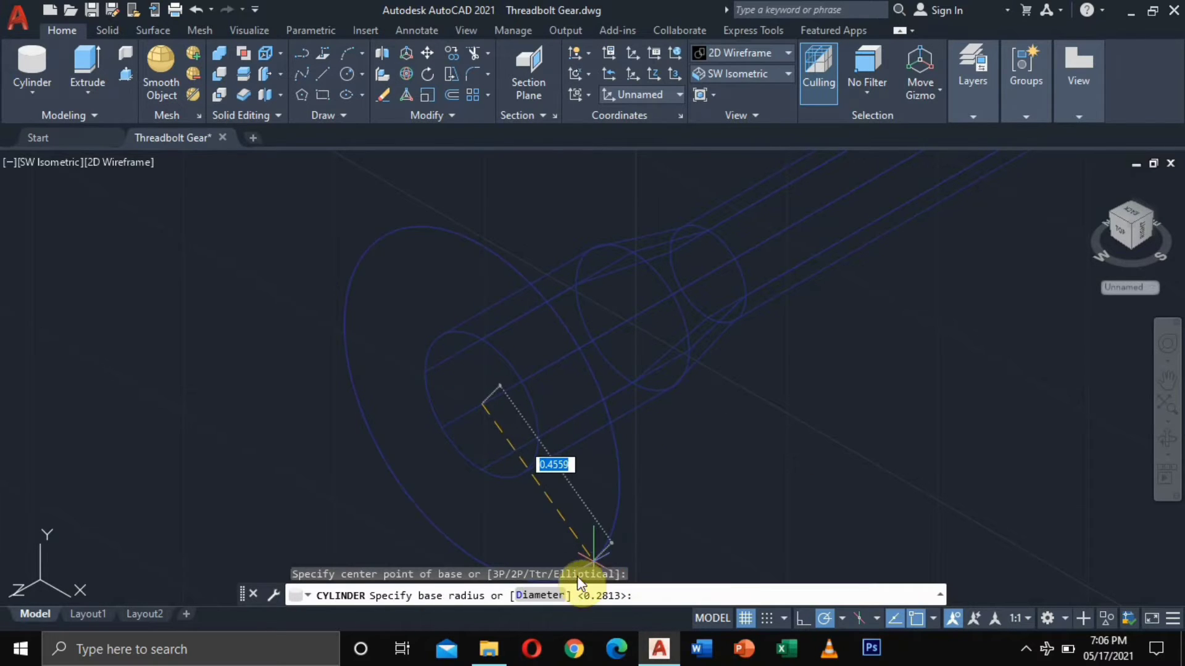
click(572, 590)
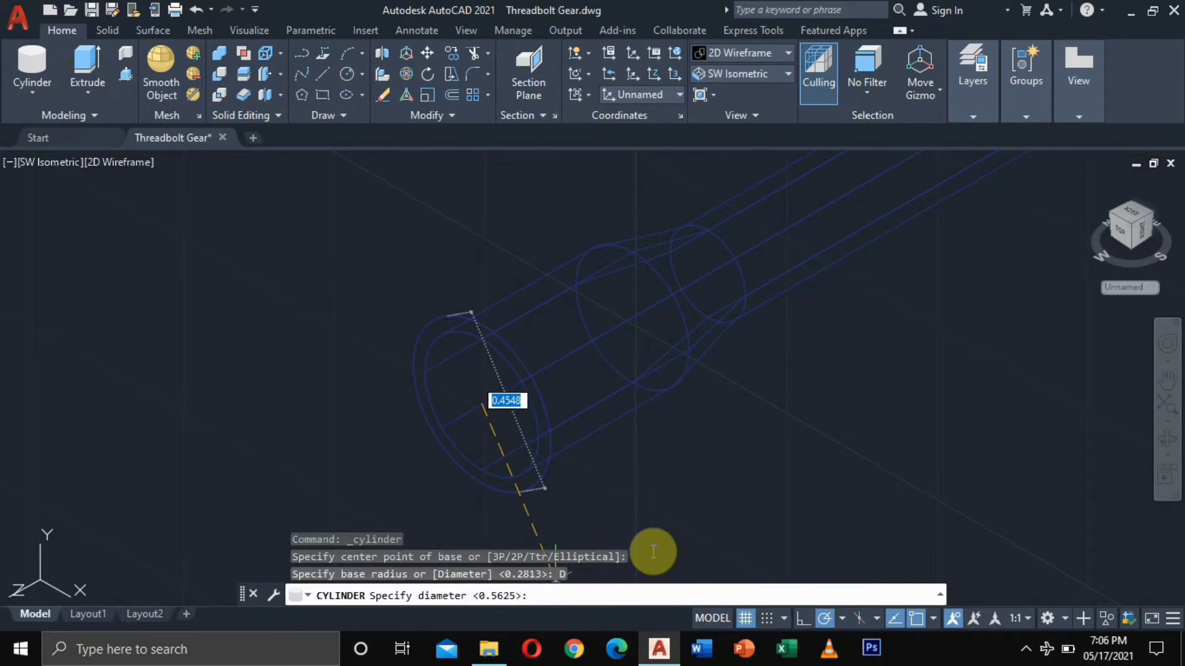
text(9/16)
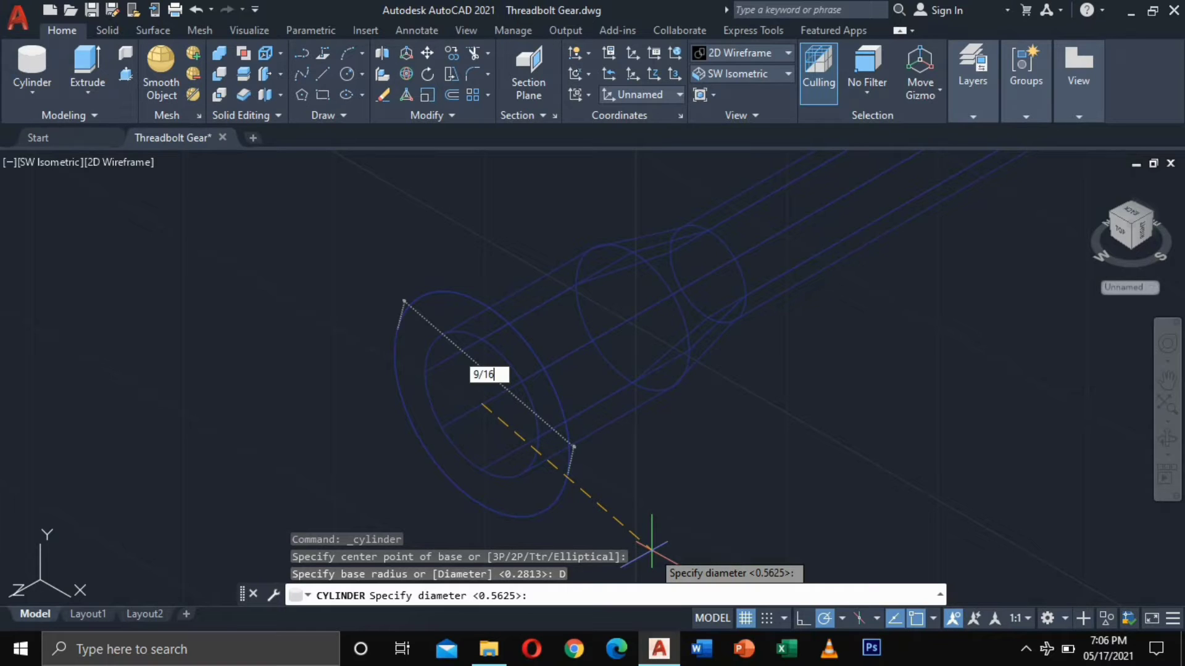
key(Return)
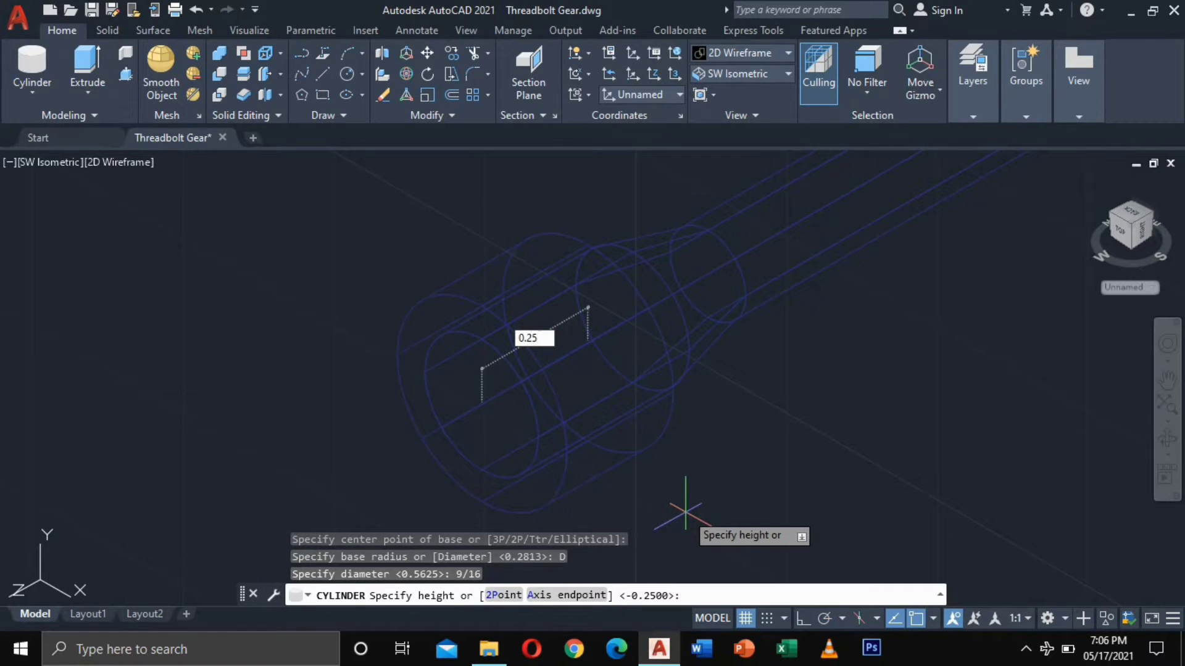
text(0.25)
key(Return)
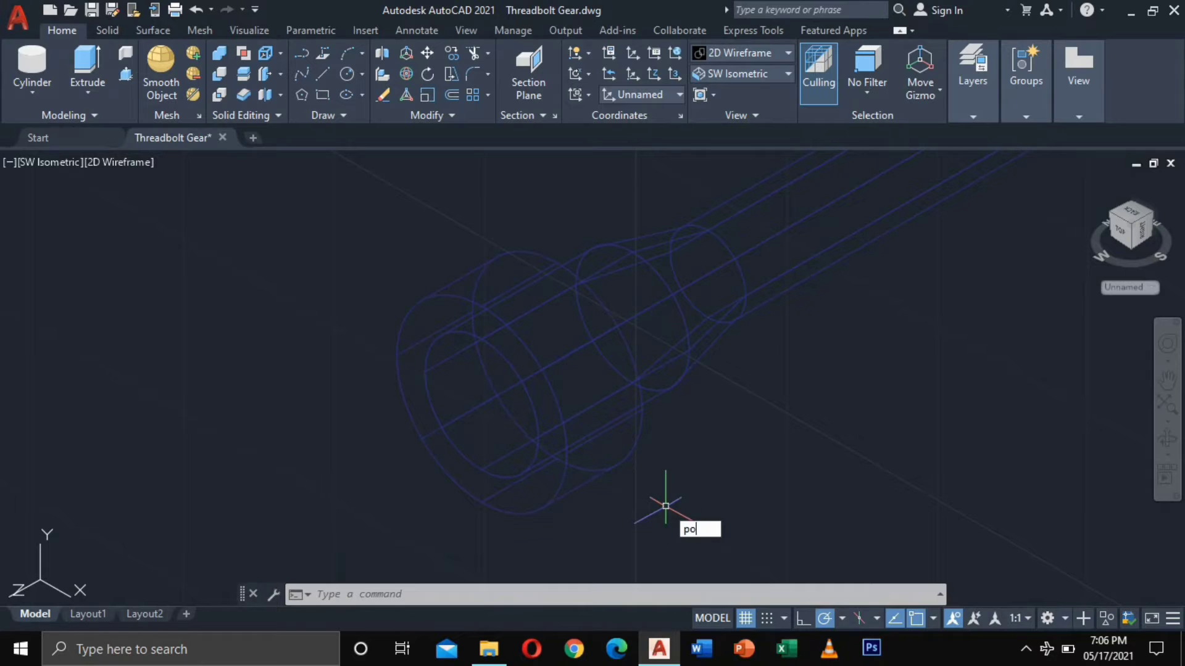
Draw a six-sided polygon centred on the cylinder's inner end face, circumscribed about a circle of radius 9/32.
text(pol)
click(691, 544)
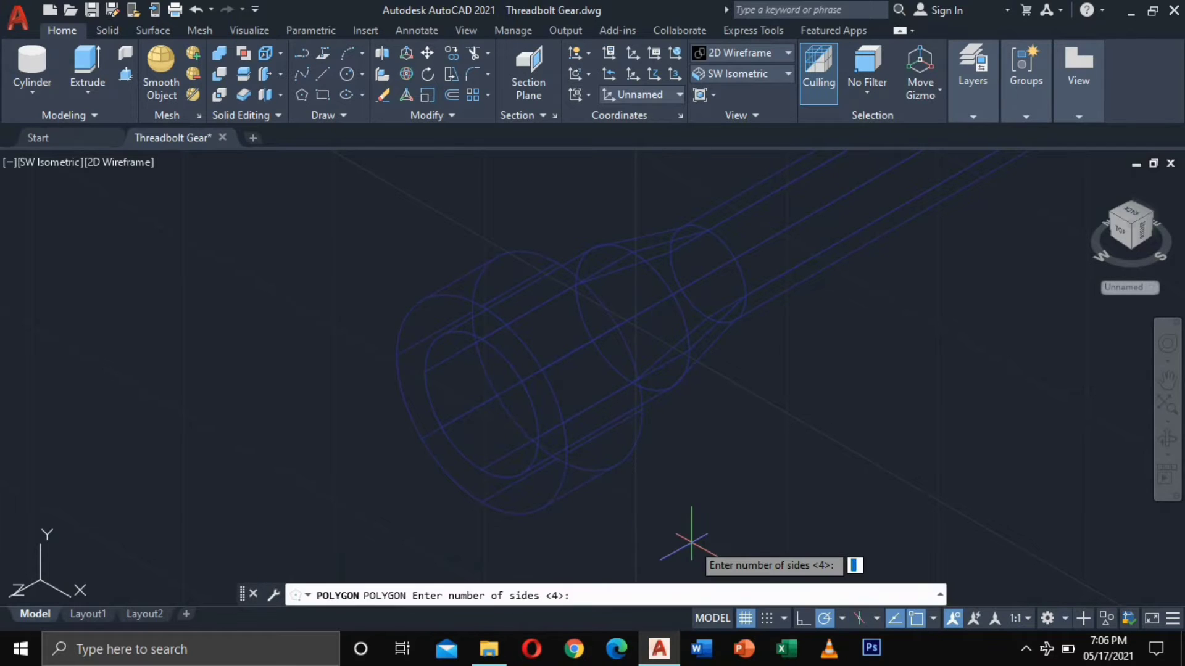
text(6)
key(Return)
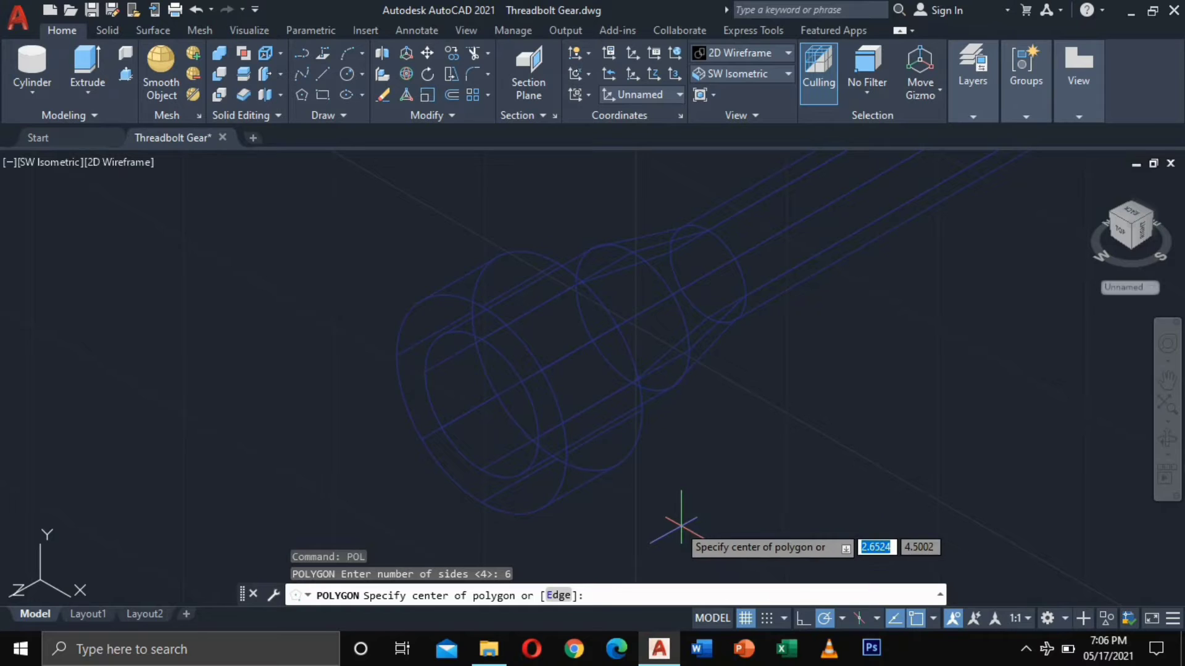
click(557, 358)
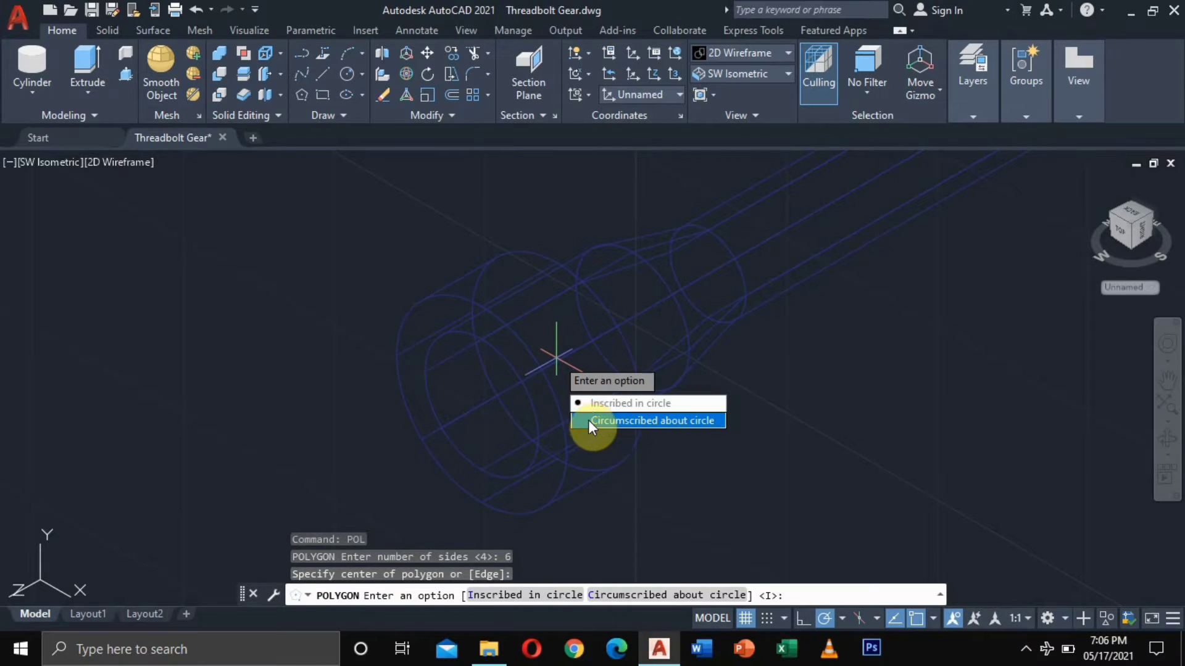
click(589, 420)
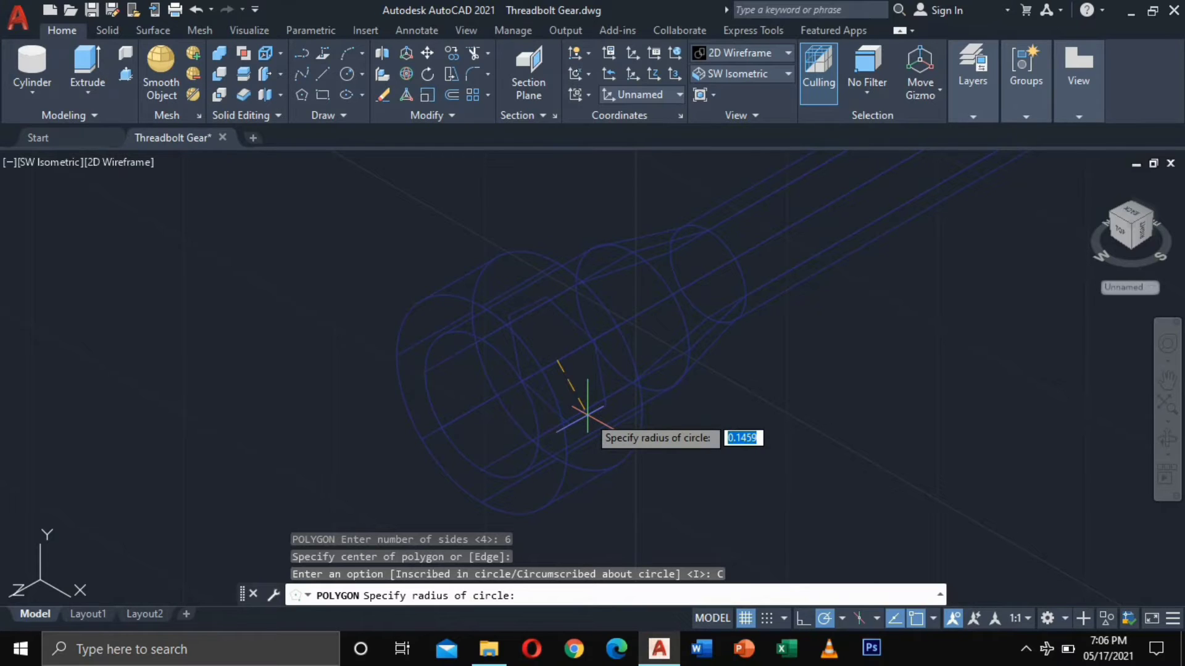
text(9/32)
key(Return)
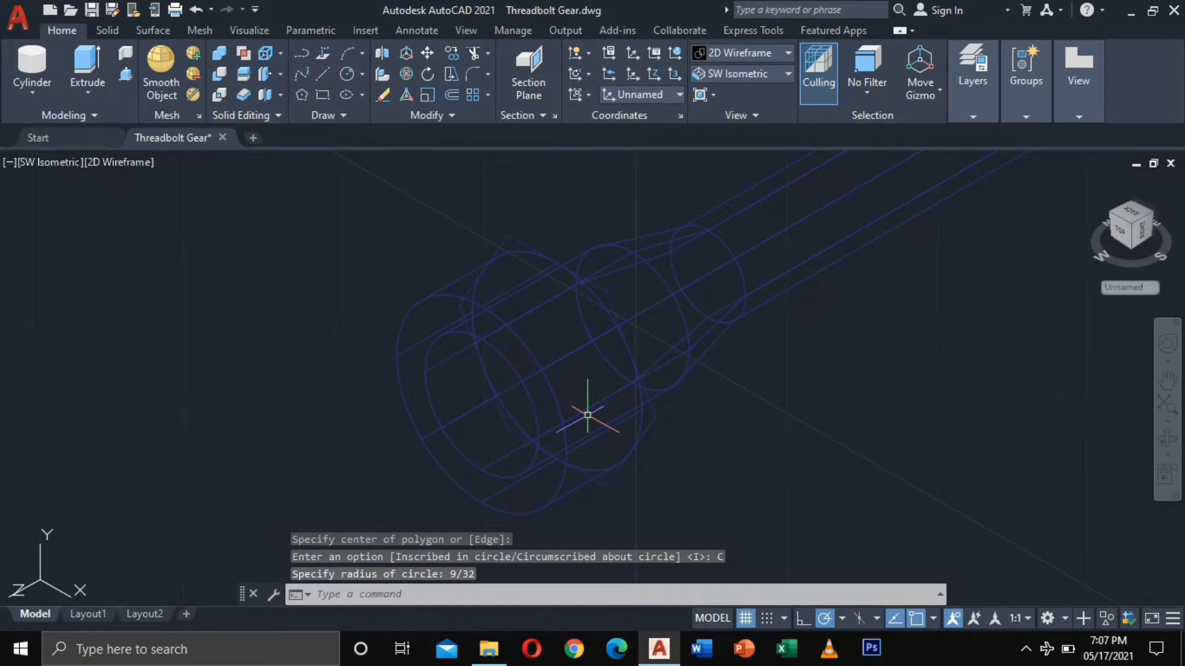
Extrude the hexagon as a solid up to the centre of the shaft's blunt end face.
click(87, 79)
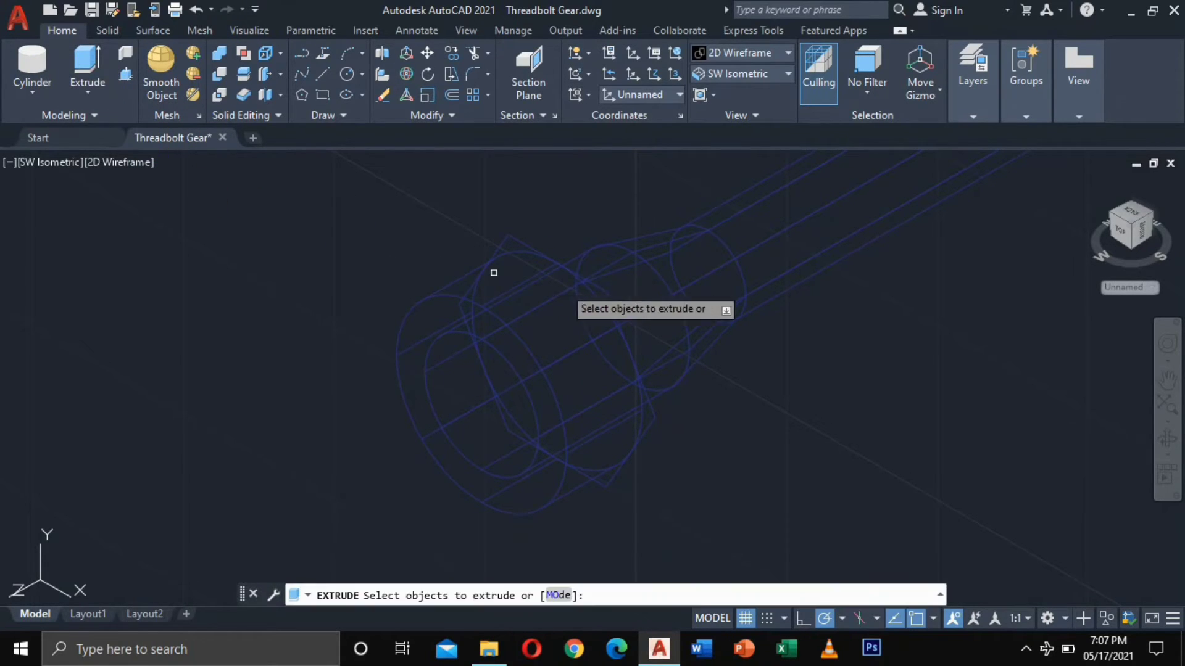
click(607, 292)
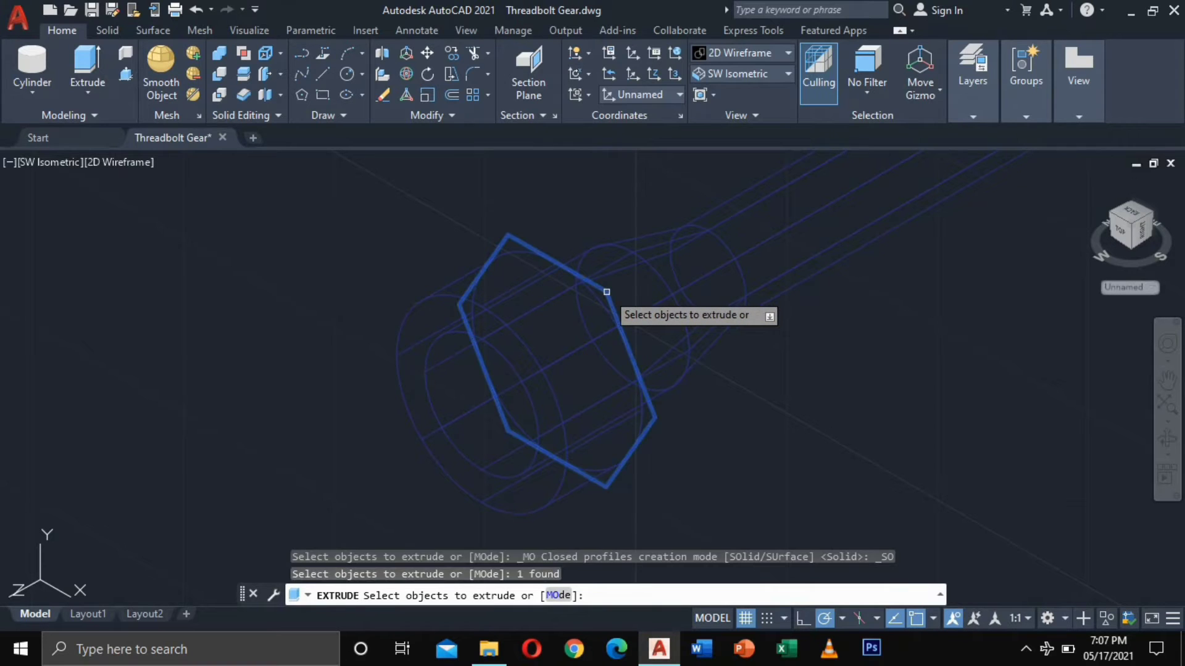
key(Return)
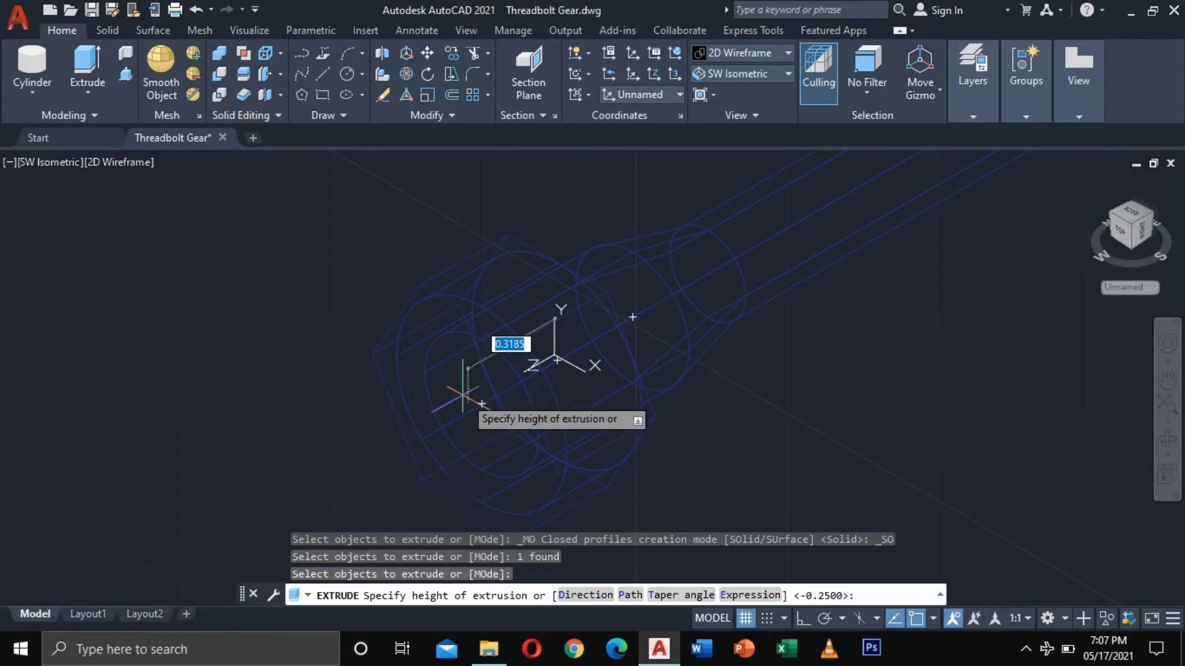
click(478, 403)
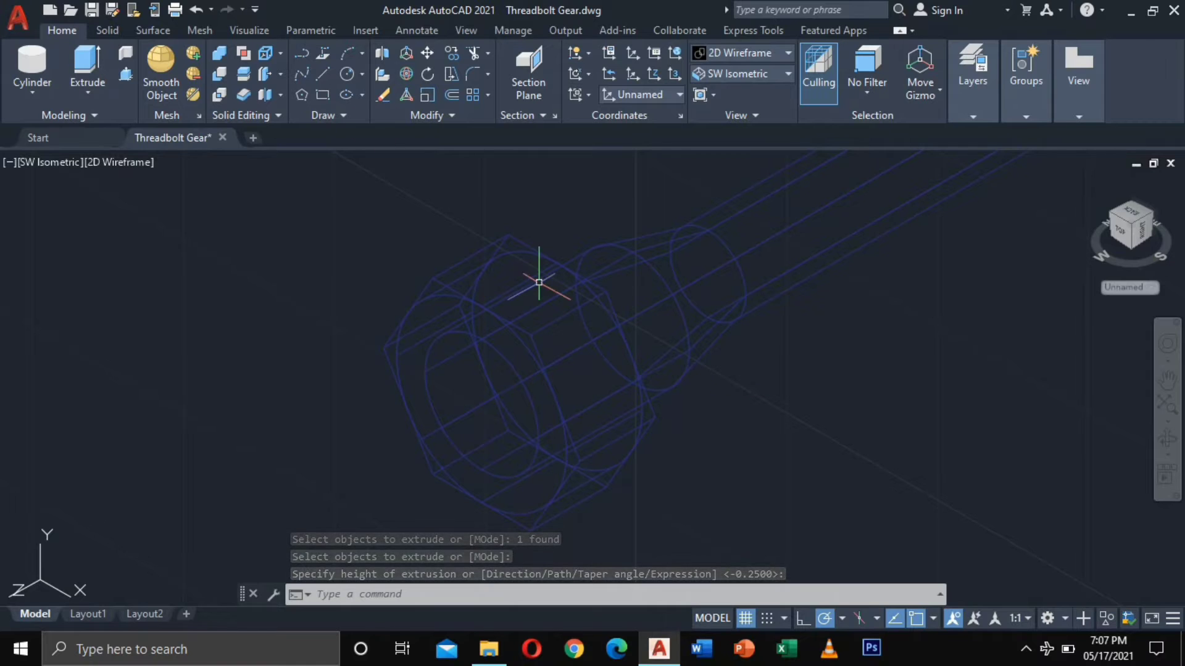
Draw a circle of radius 9/32 centred on the shaft's blunt end face.
click(363, 74)
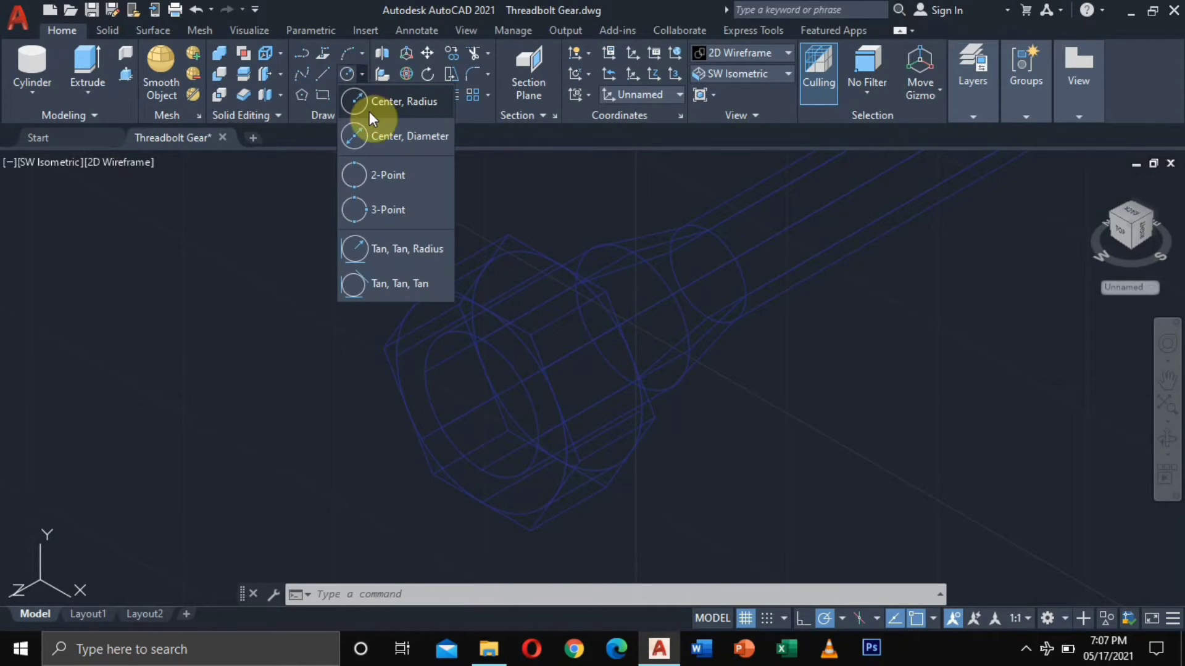
click(374, 109)
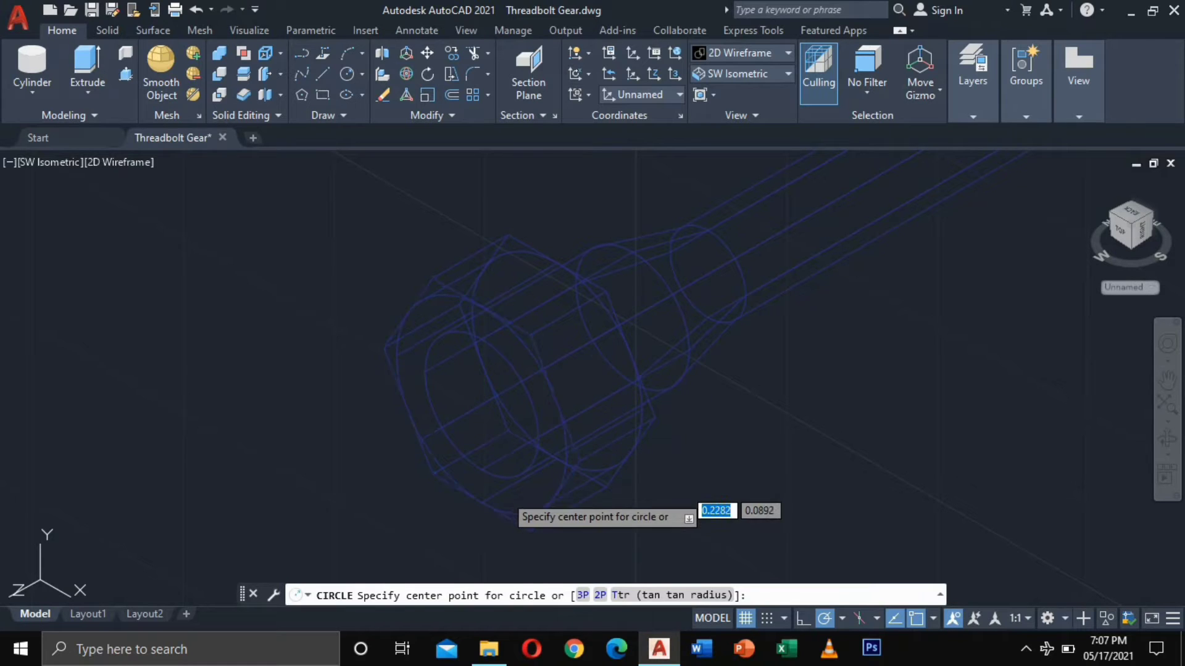
click(482, 404)
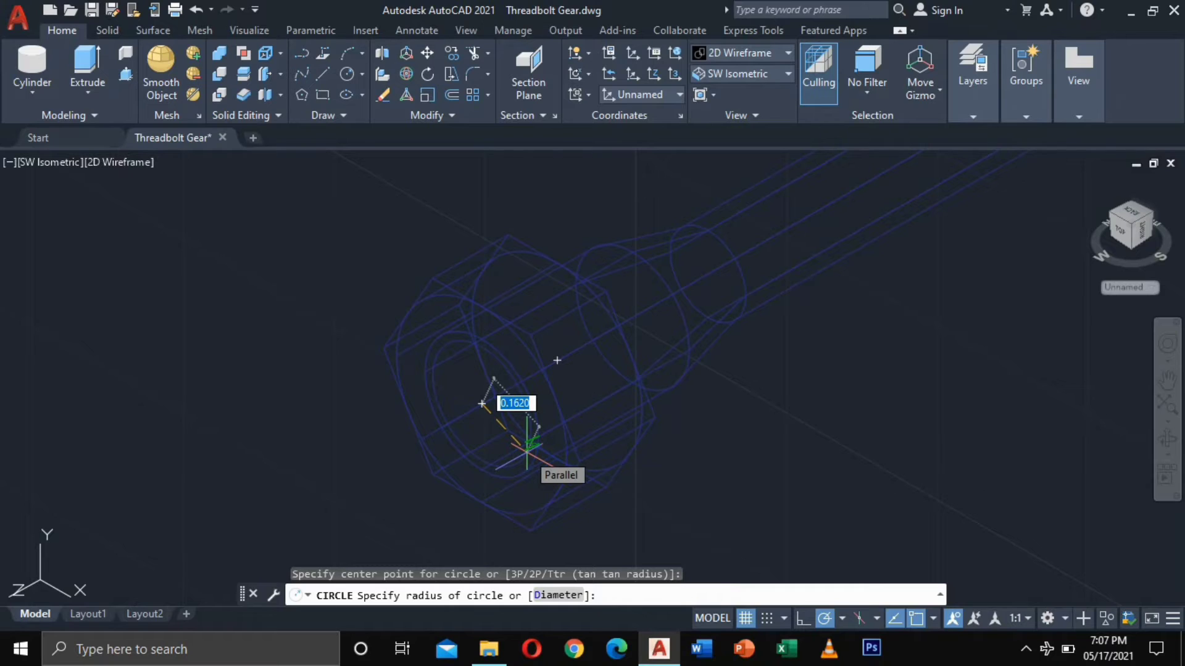
text(9/32)
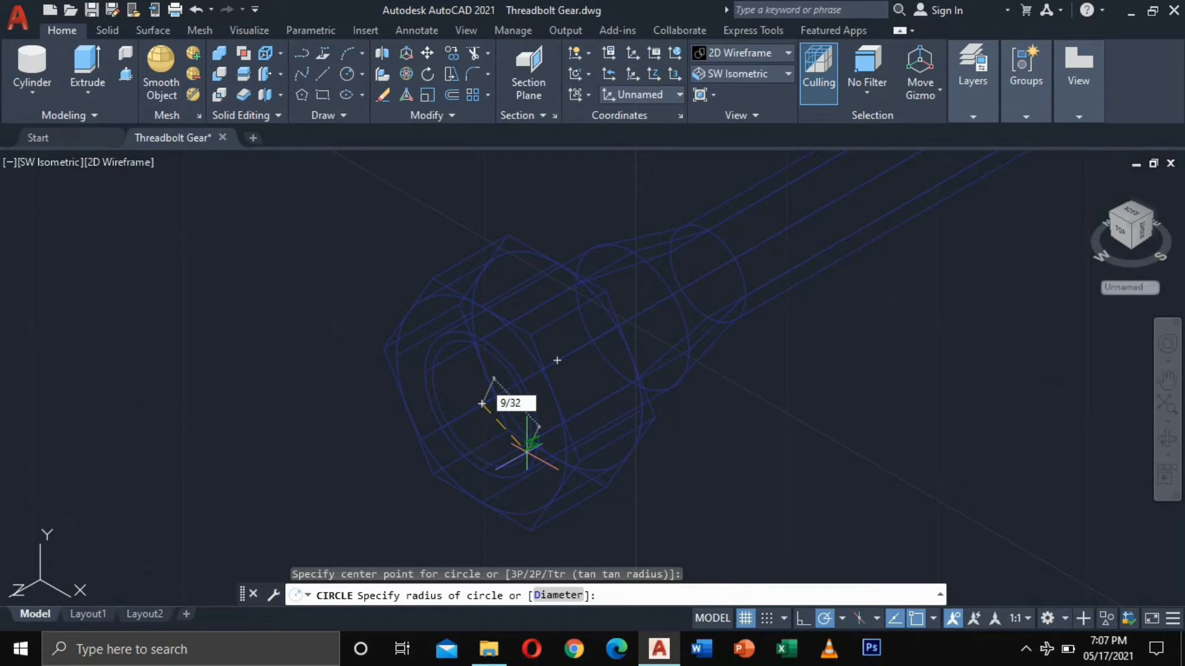
key(Return)
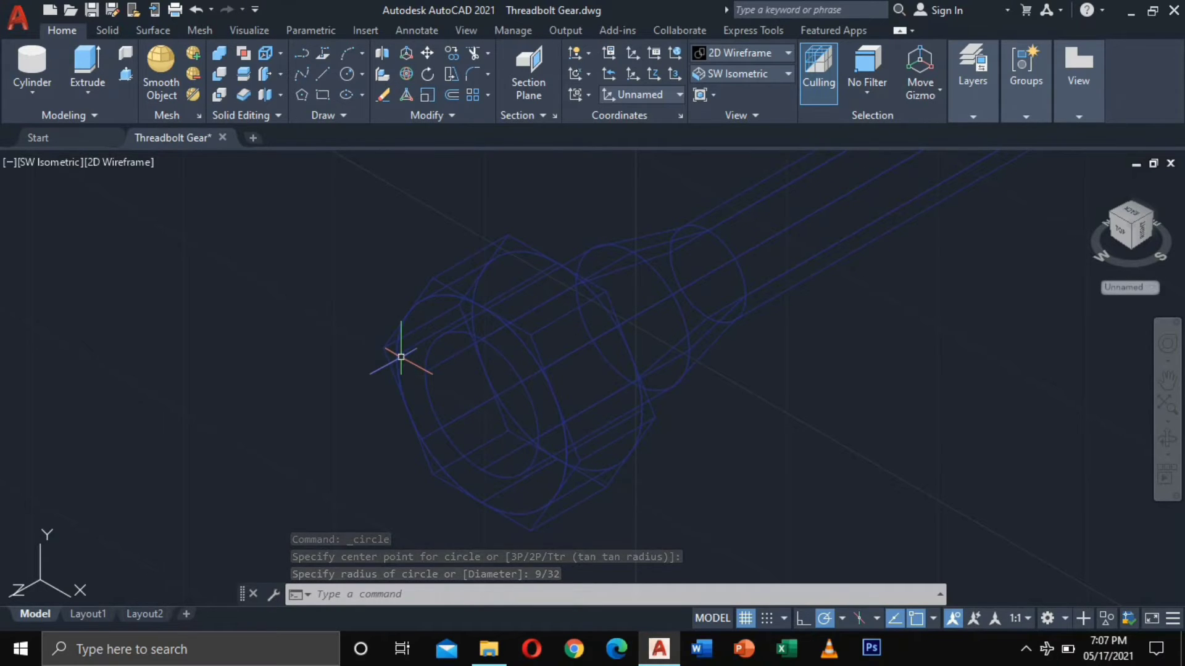
Extrude the circle 0.5 toward the shaft's tip with a taper angle of -45 degrees.
mouse_move(398, 356)
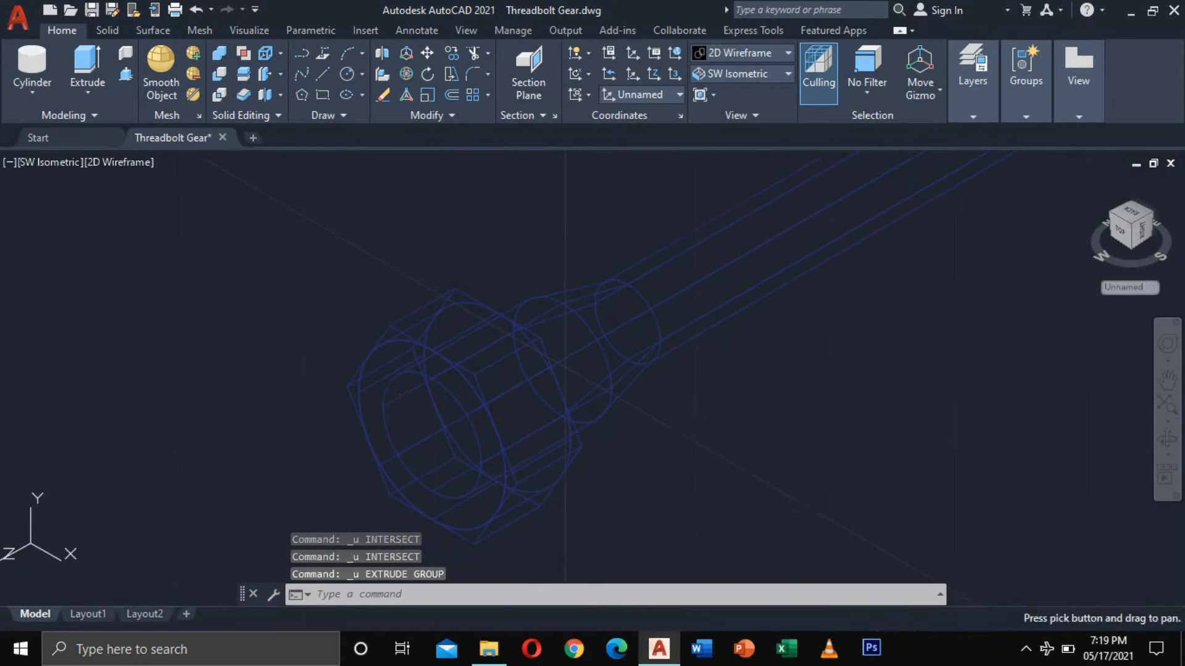
scroll(444, 386, up, 5)
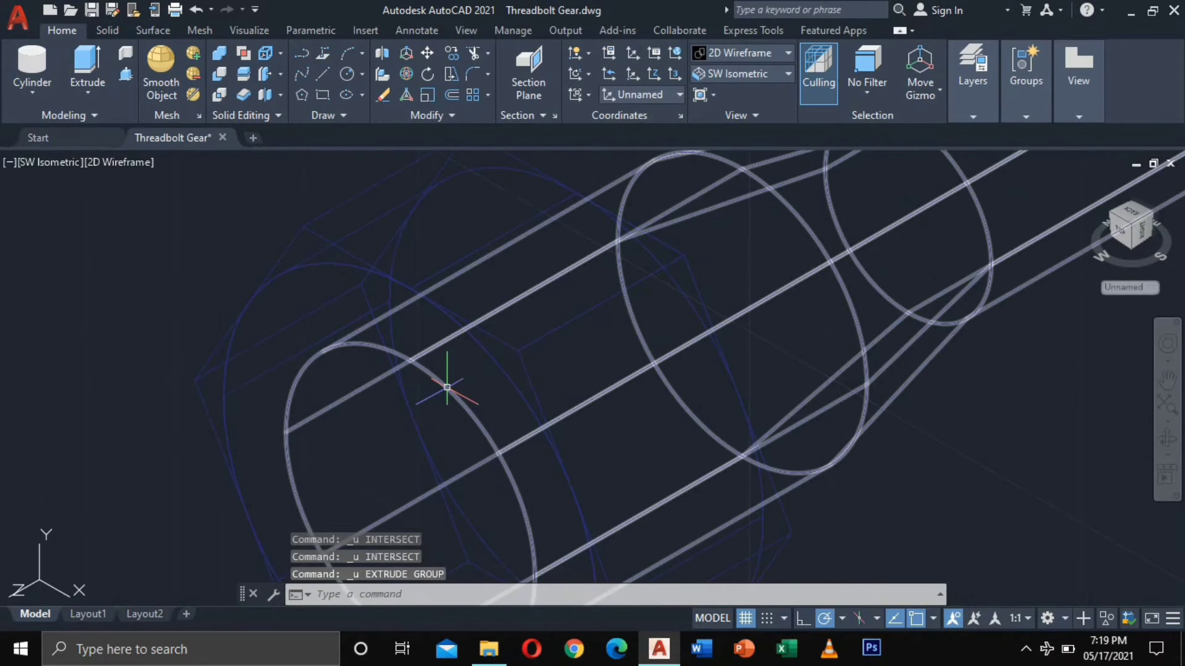
click(495, 358)
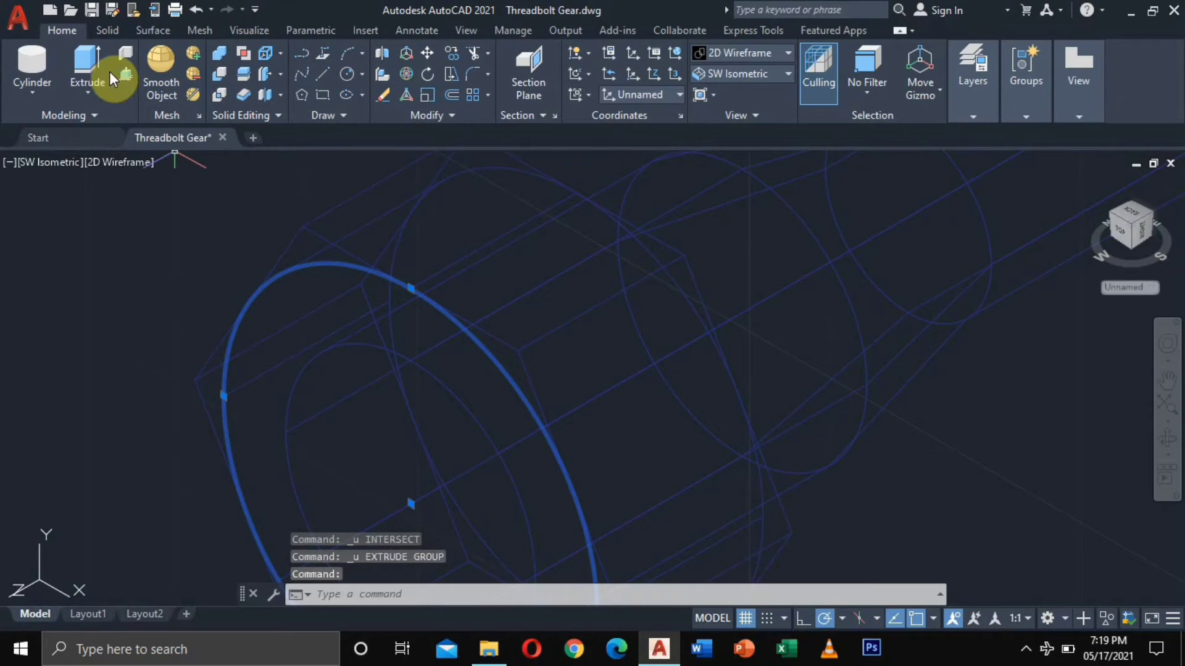
click(95, 64)
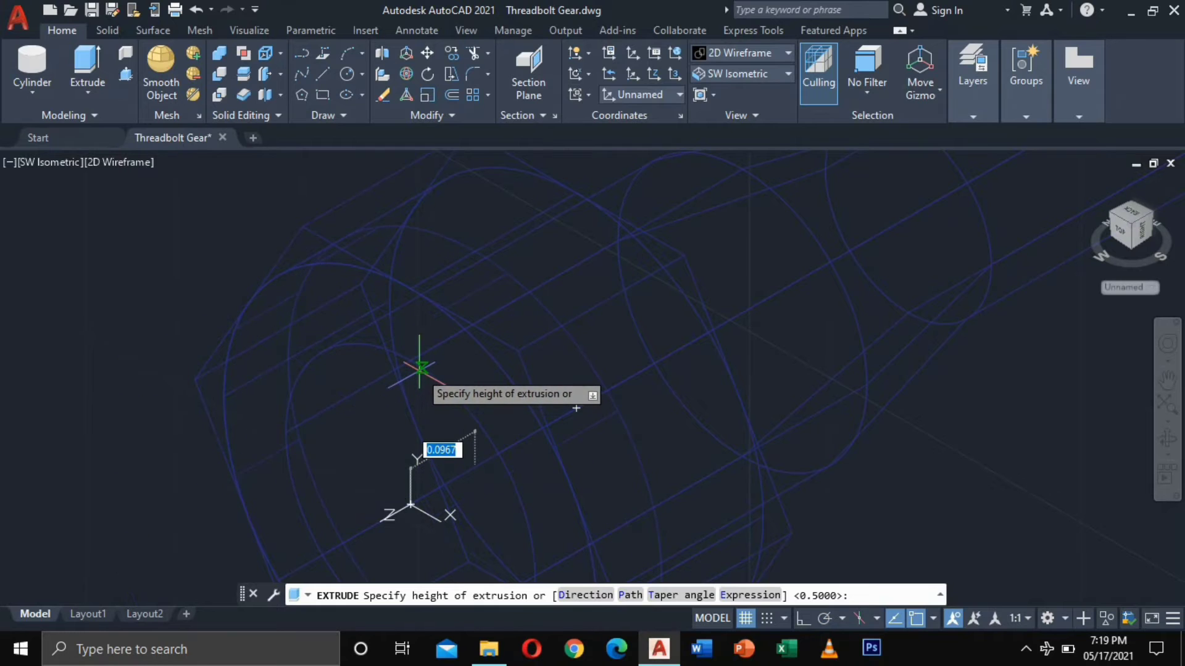
click(661, 596)
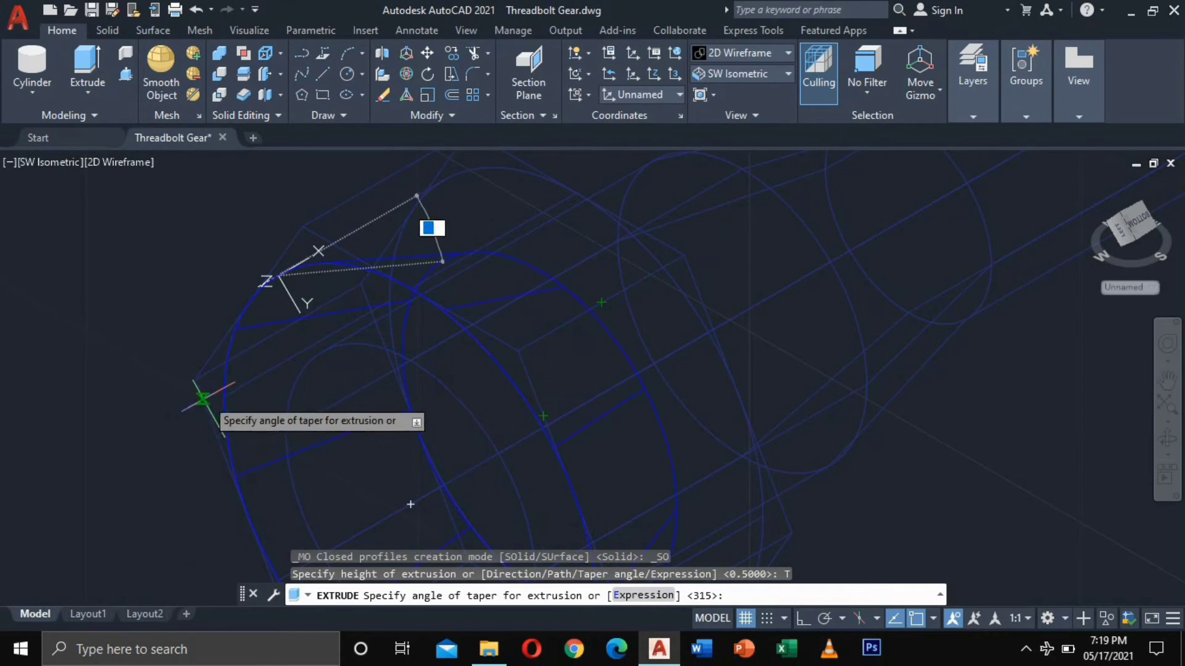
middle_drag(198, 401, 212, 304)
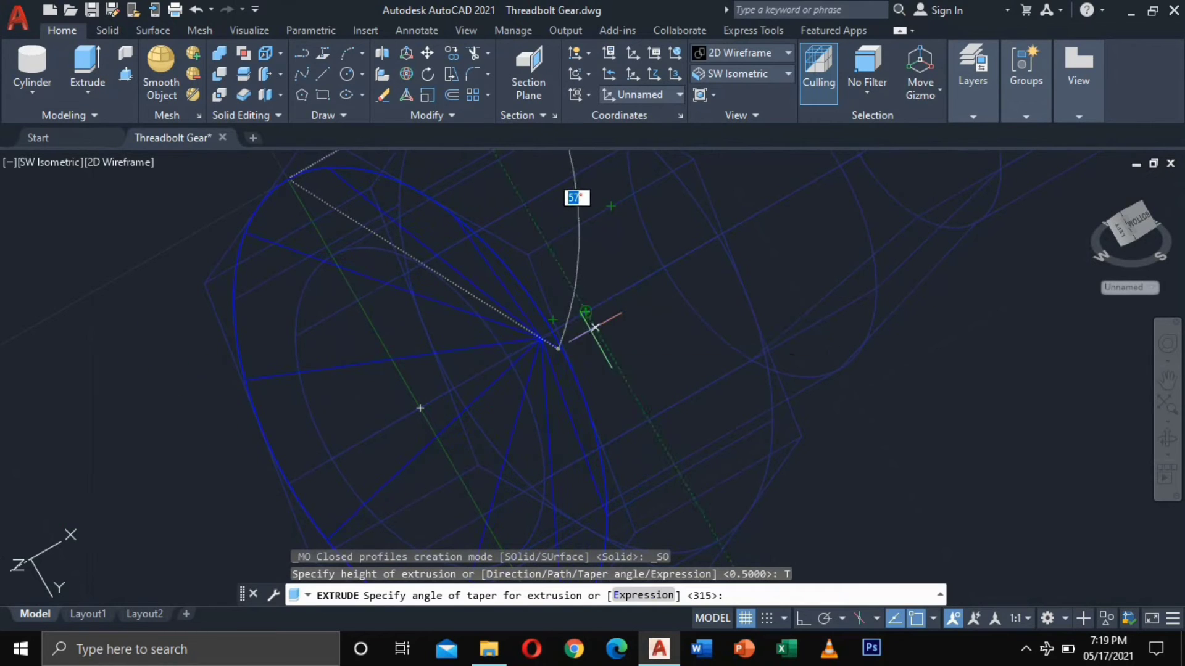
click(271, 414)
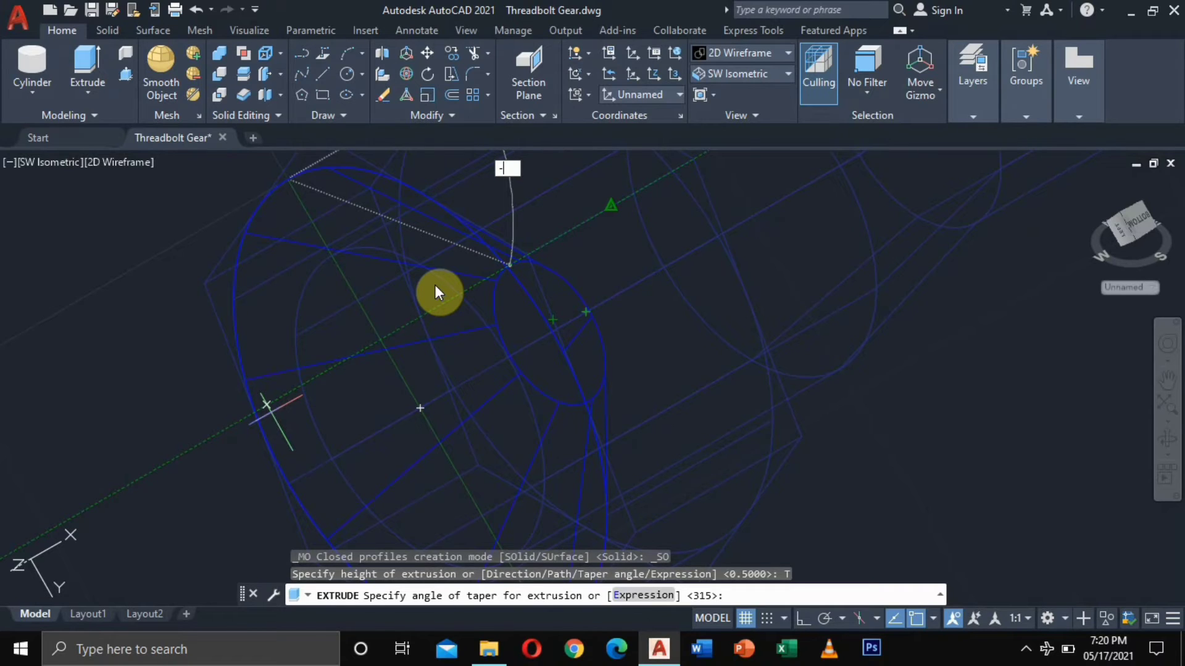
text(5)
key(Return)
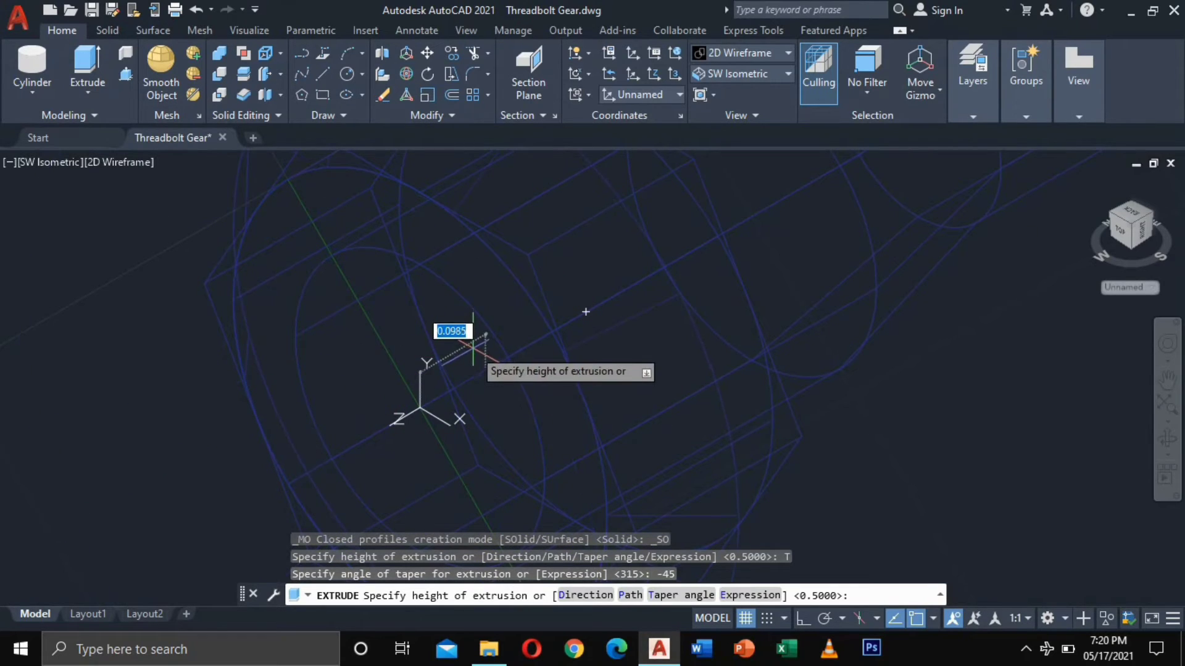
scroll(472, 347, down, 4)
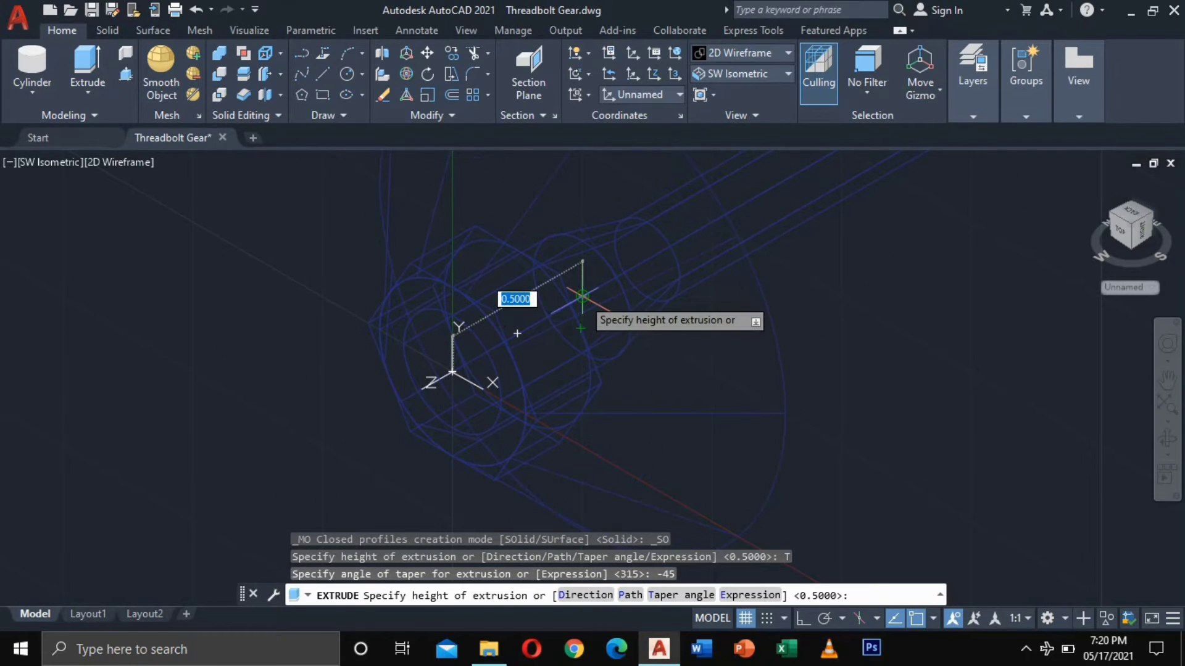
click(582, 296)
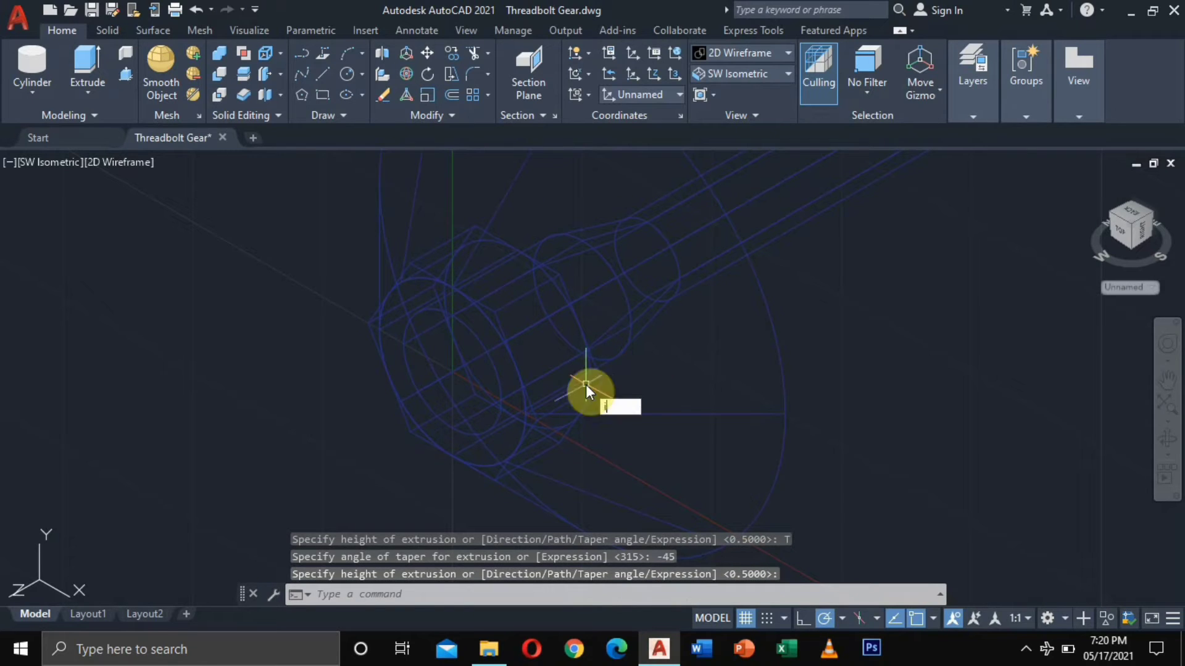
Intersect the tapered solid with the hexagonal prism to chamfer the outer corners of the bolt head.
text(in)
click(631, 420)
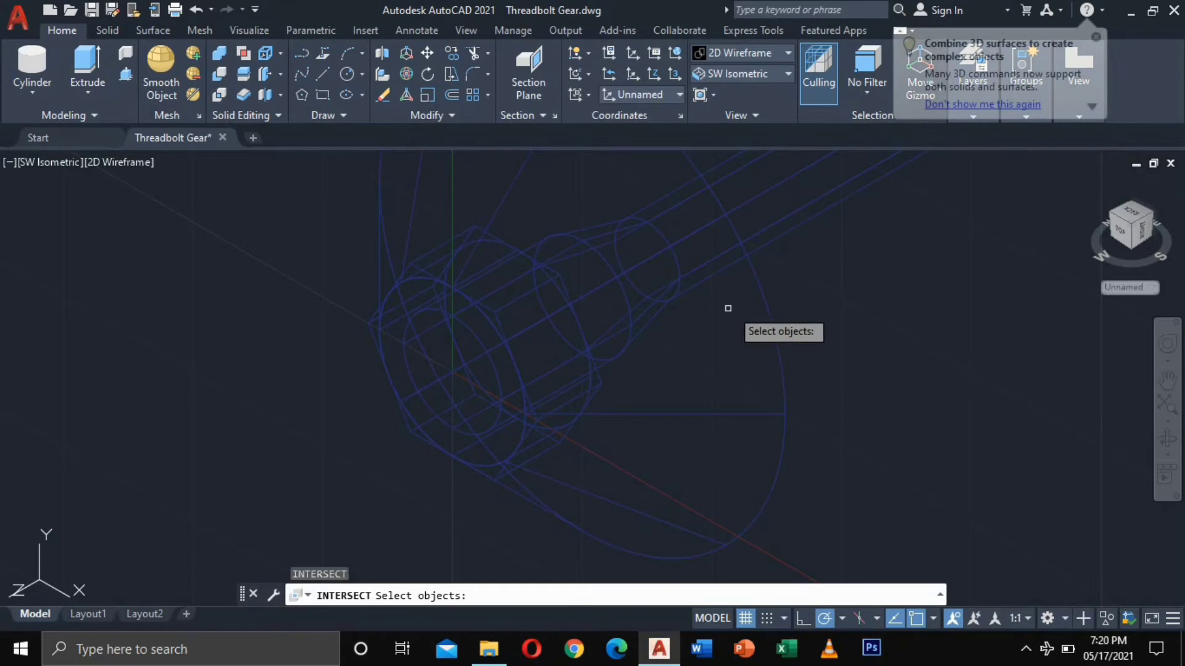
click(767, 300)
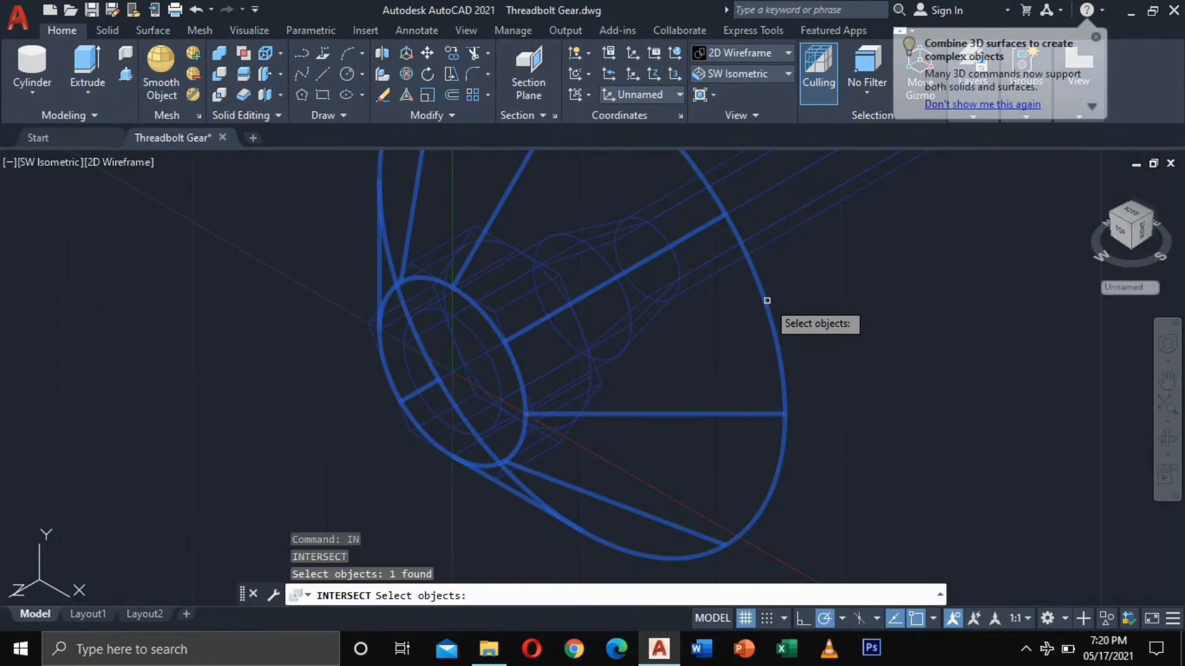
click(497, 316)
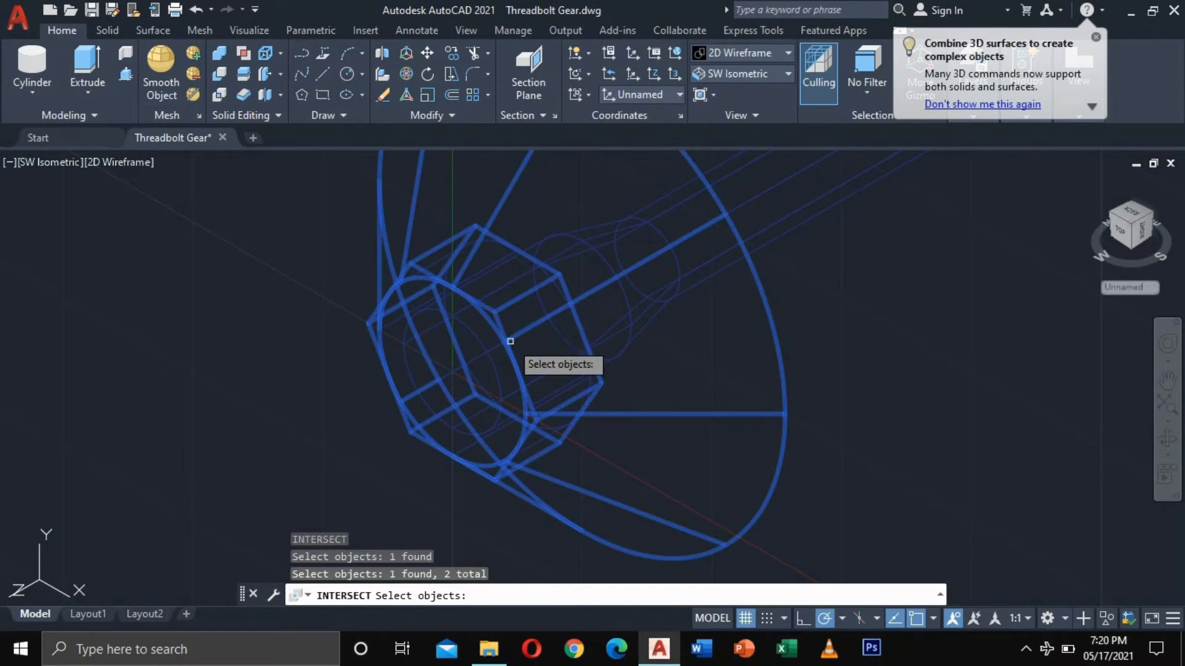
key(Return)
key(Return)
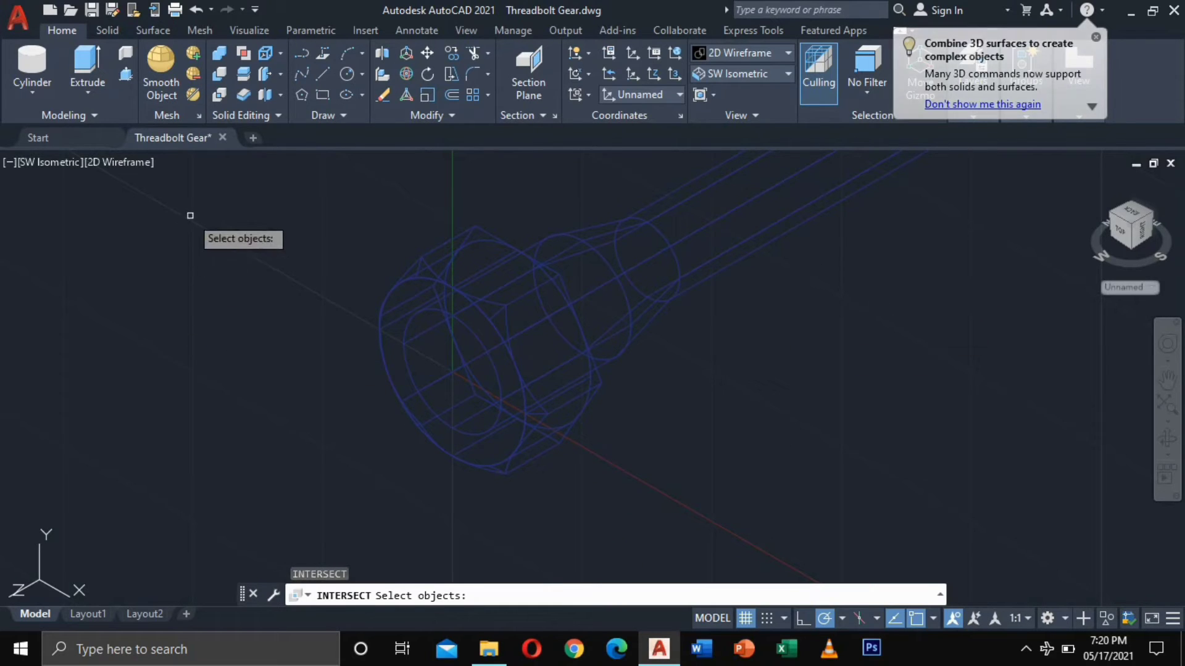
key(Escape)
Show the bolt in the Realistic visual style, examine the head and shaft from several sides, and return to the SW Isometric view.
click(114, 161)
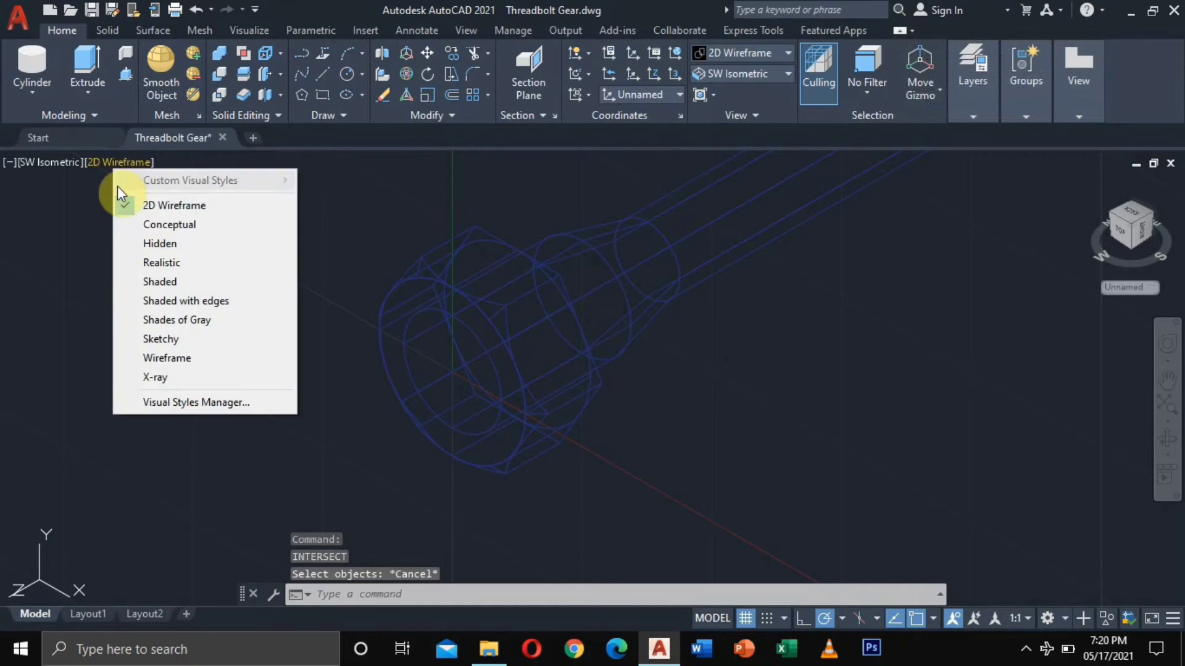
click(169, 259)
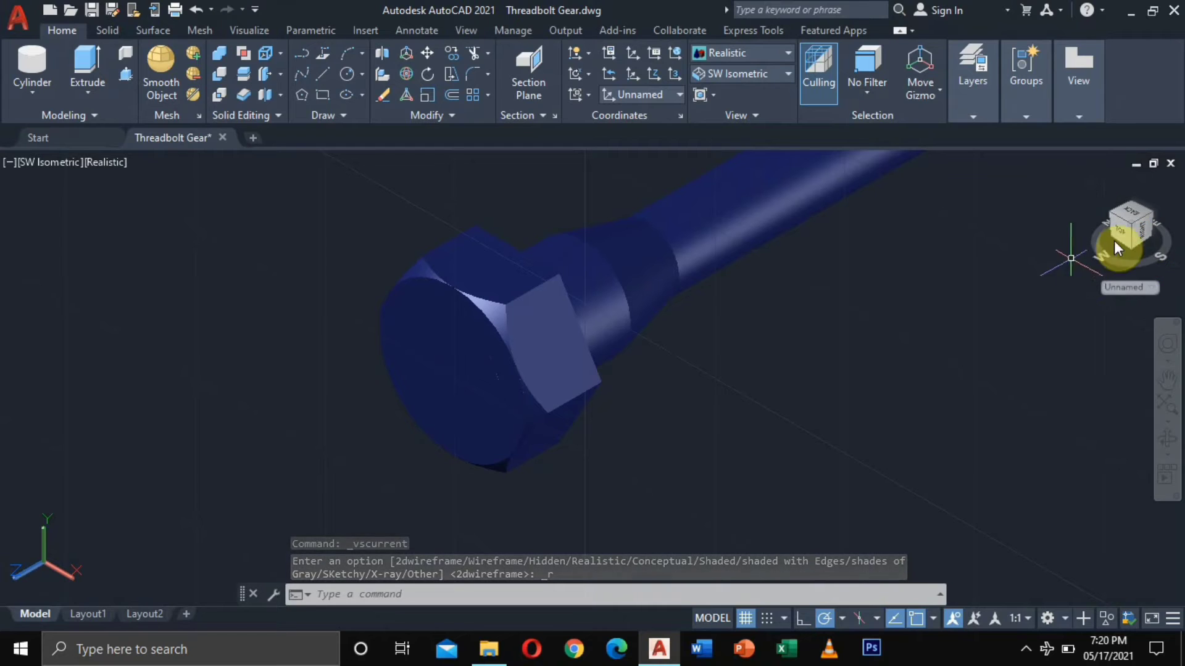
click(1143, 224)
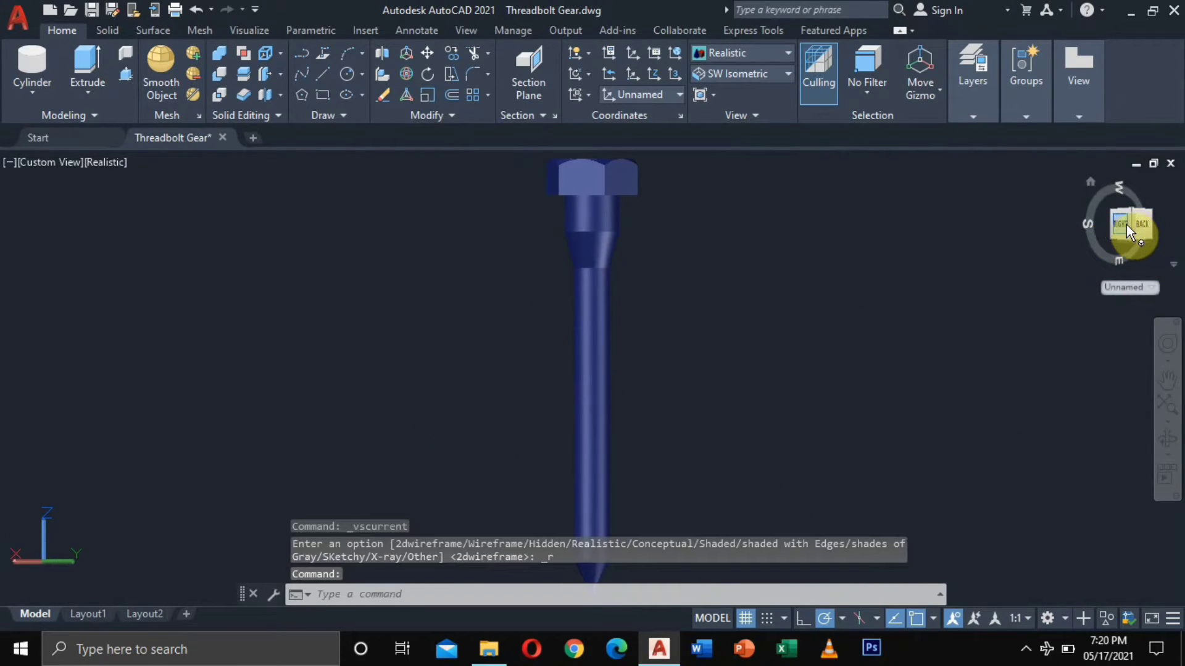
click(1127, 225)
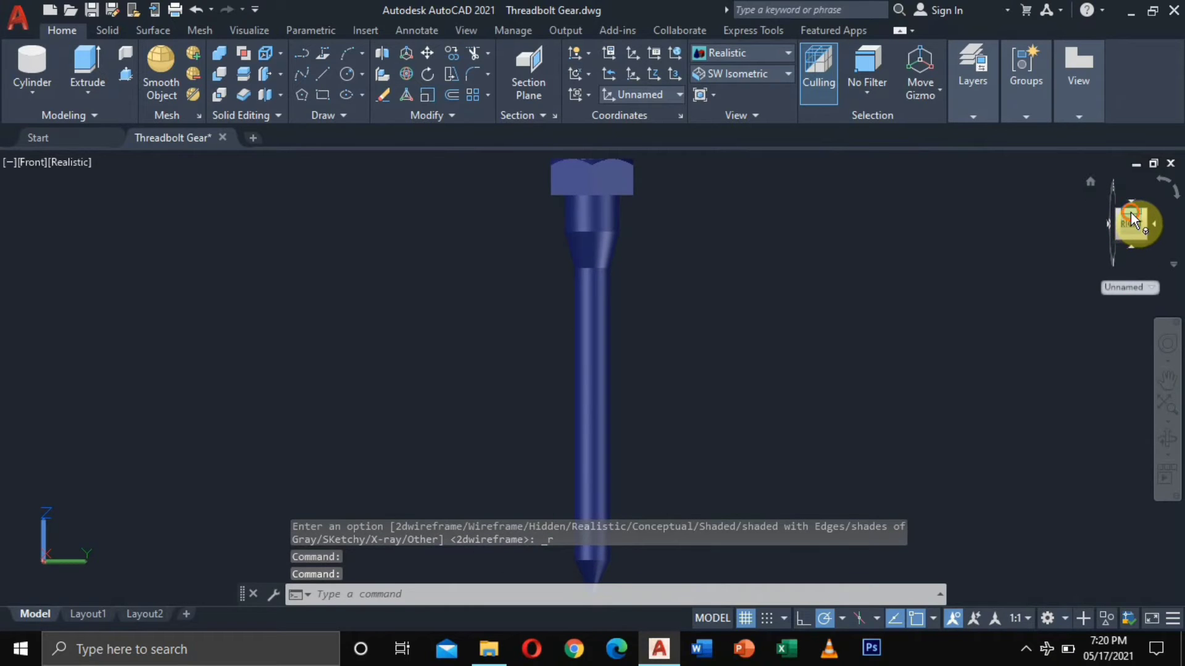
click(1132, 214)
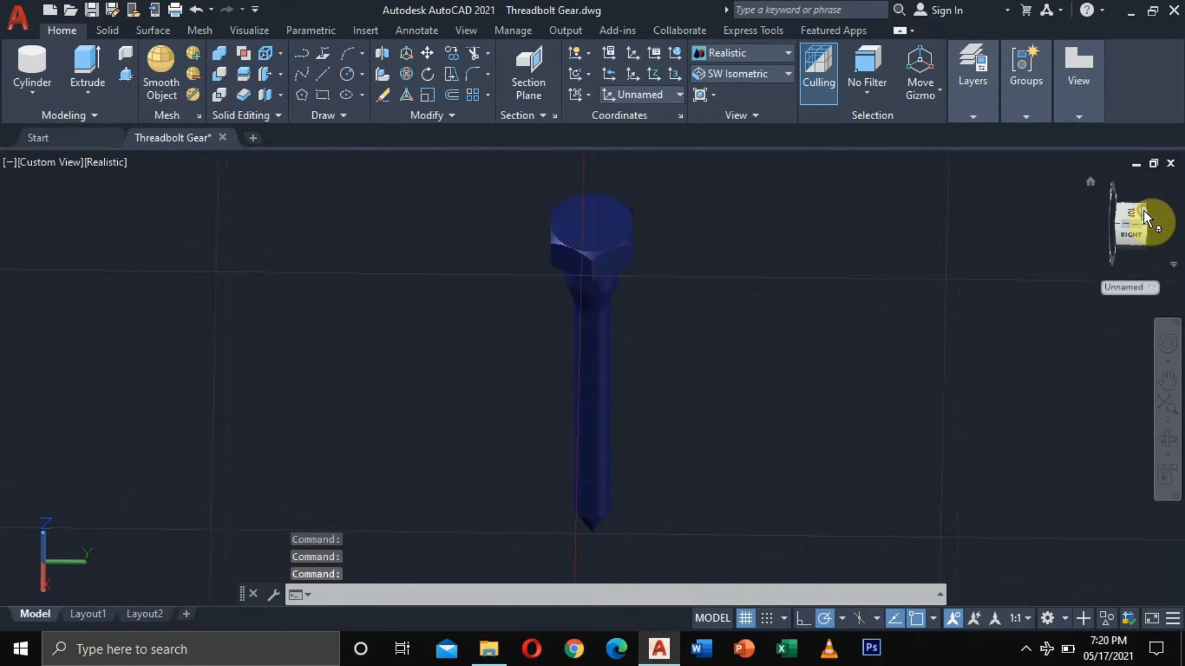
click(1142, 210)
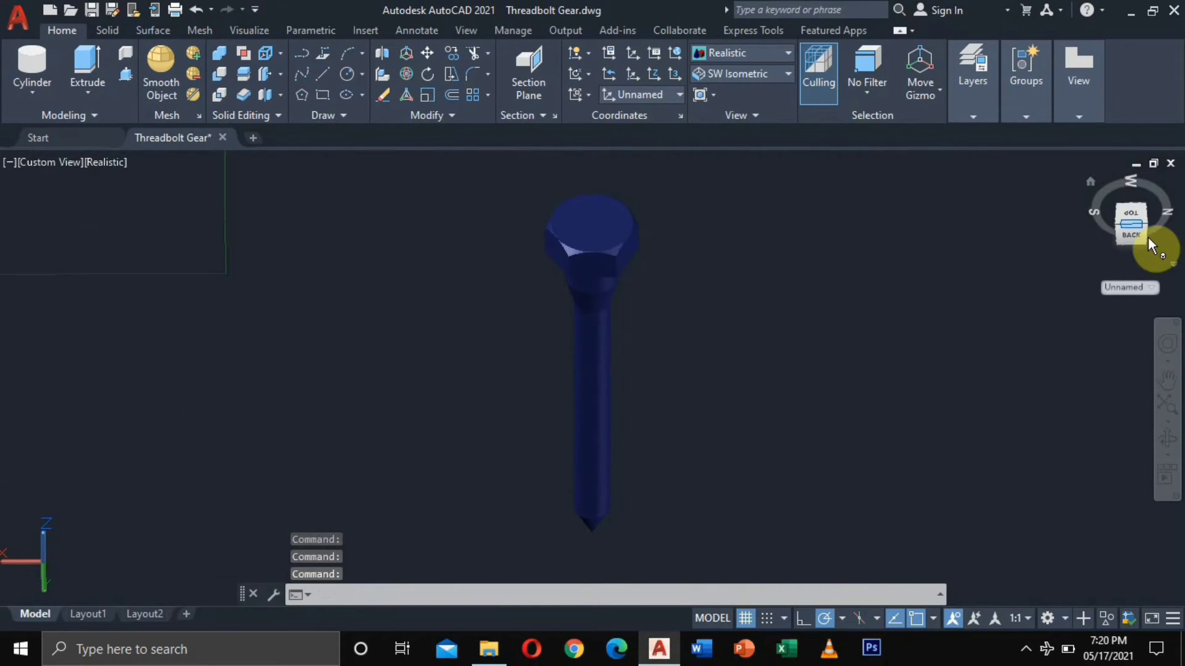
click(742, 79)
click(742, 194)
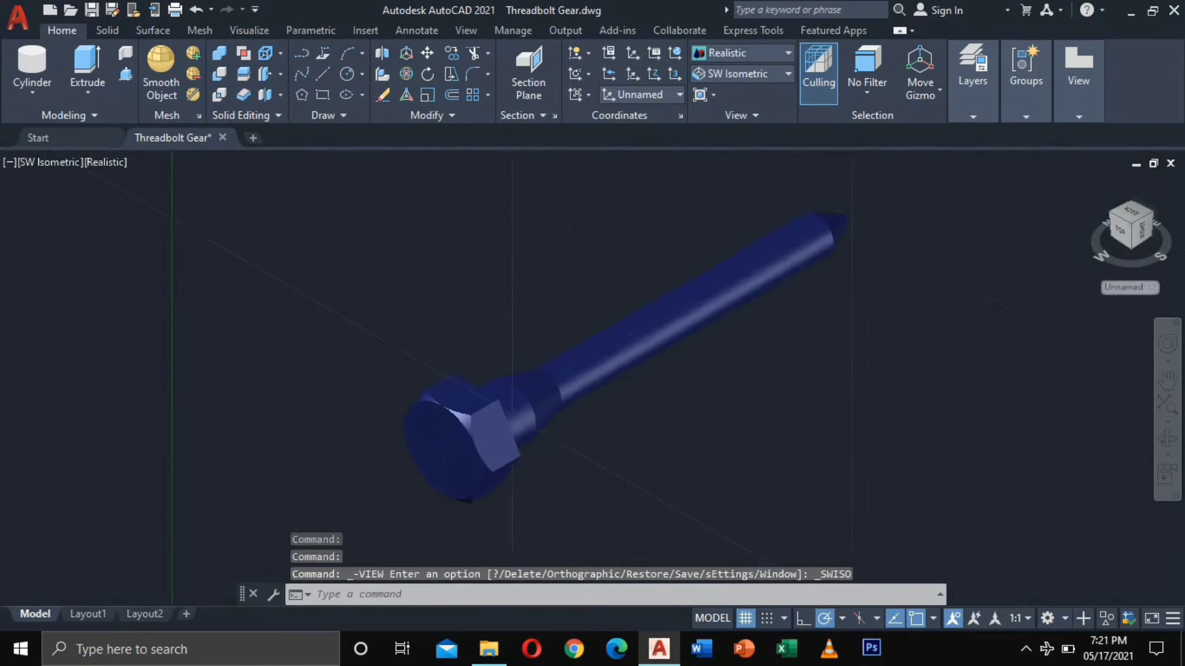
Take a closer look at the bolt head and restore the 2D Wireframe visual style.
scroll(546, 428, up, 2)
middle_drag(546, 427, 545, 360)
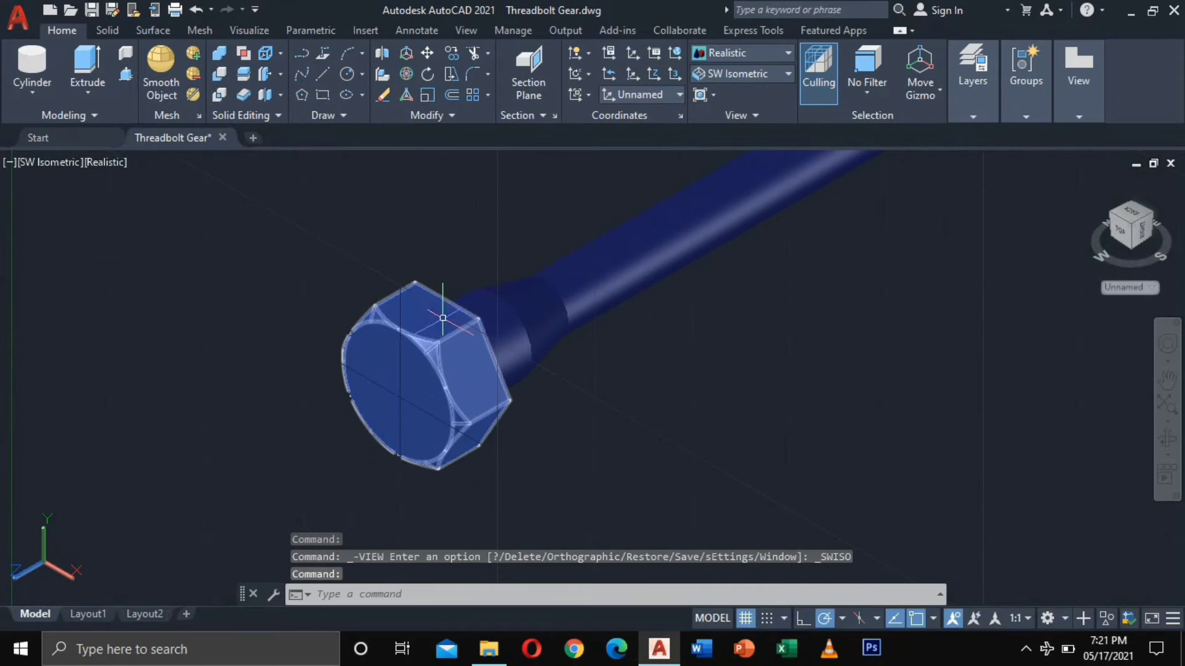
click(95, 162)
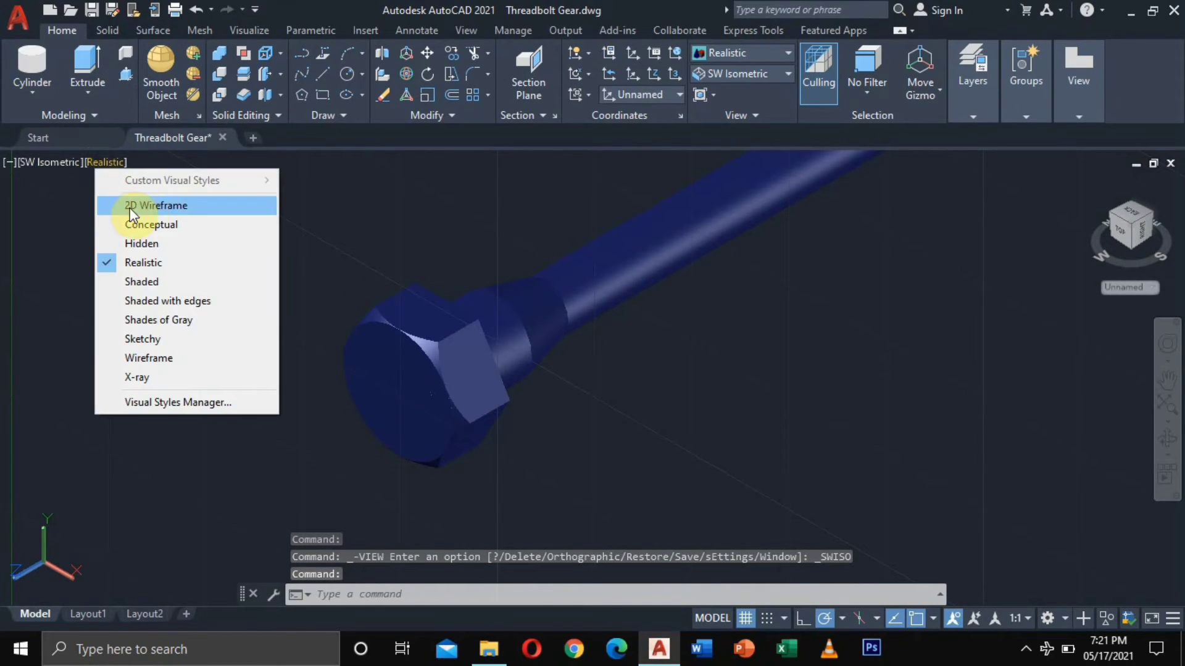
click(155, 205)
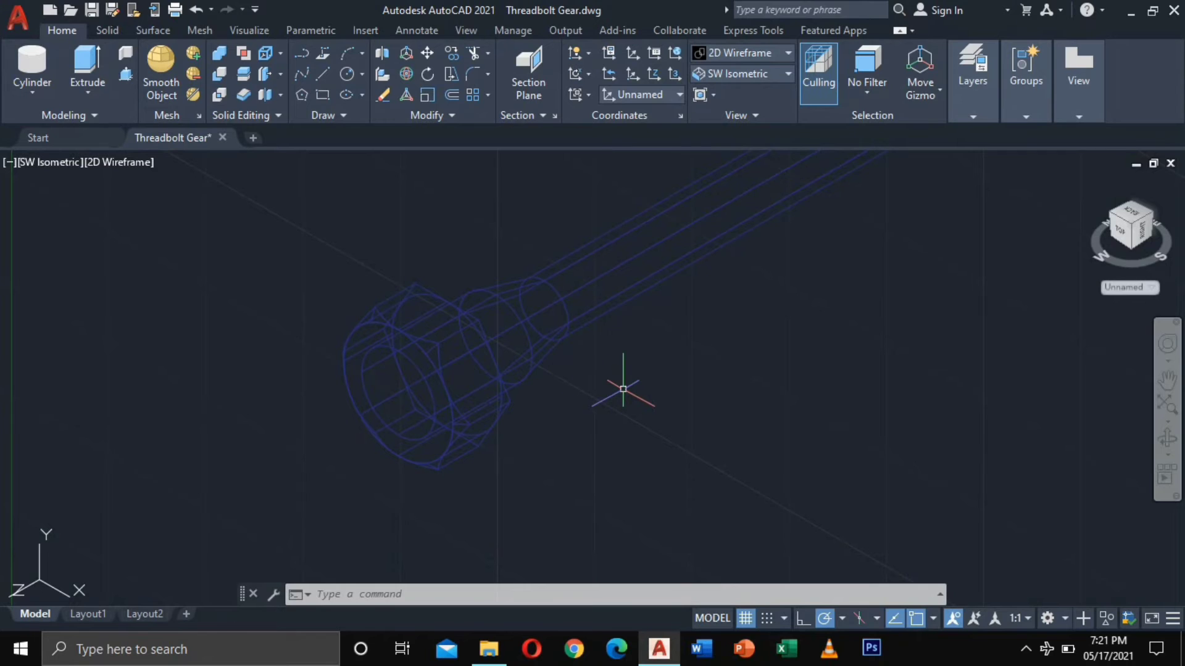
Start a helix centred on the shaft's end circle at the pointed tip, with base and top radii of 0.125 set at its quadrant.
text(he)
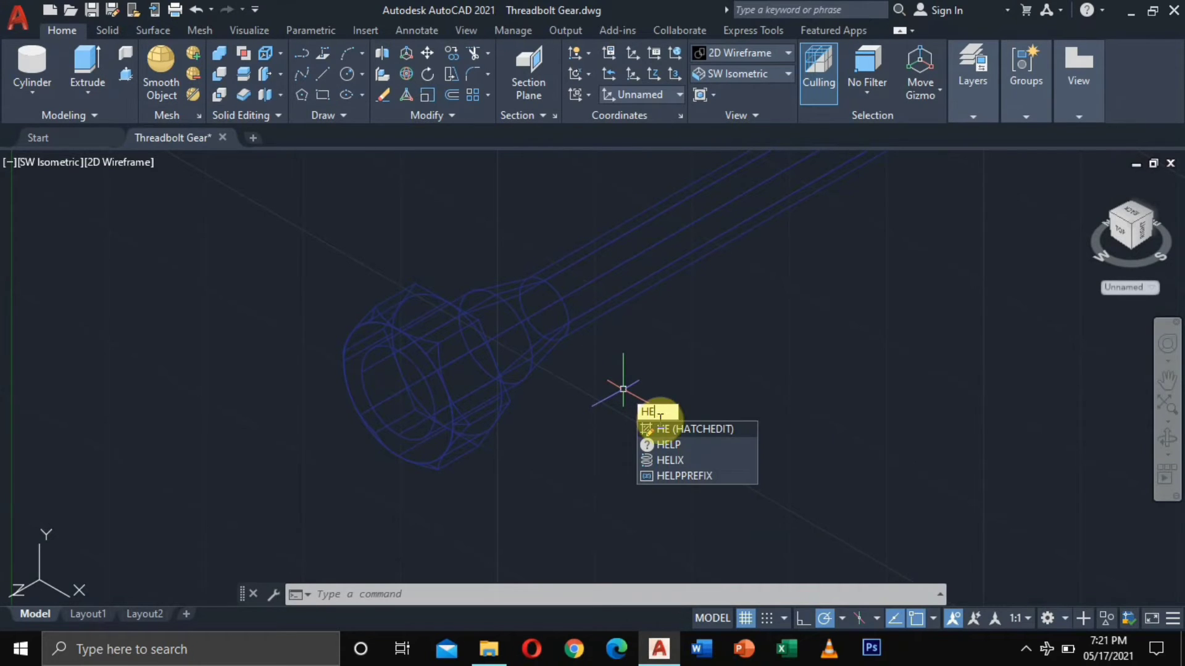
click(667, 462)
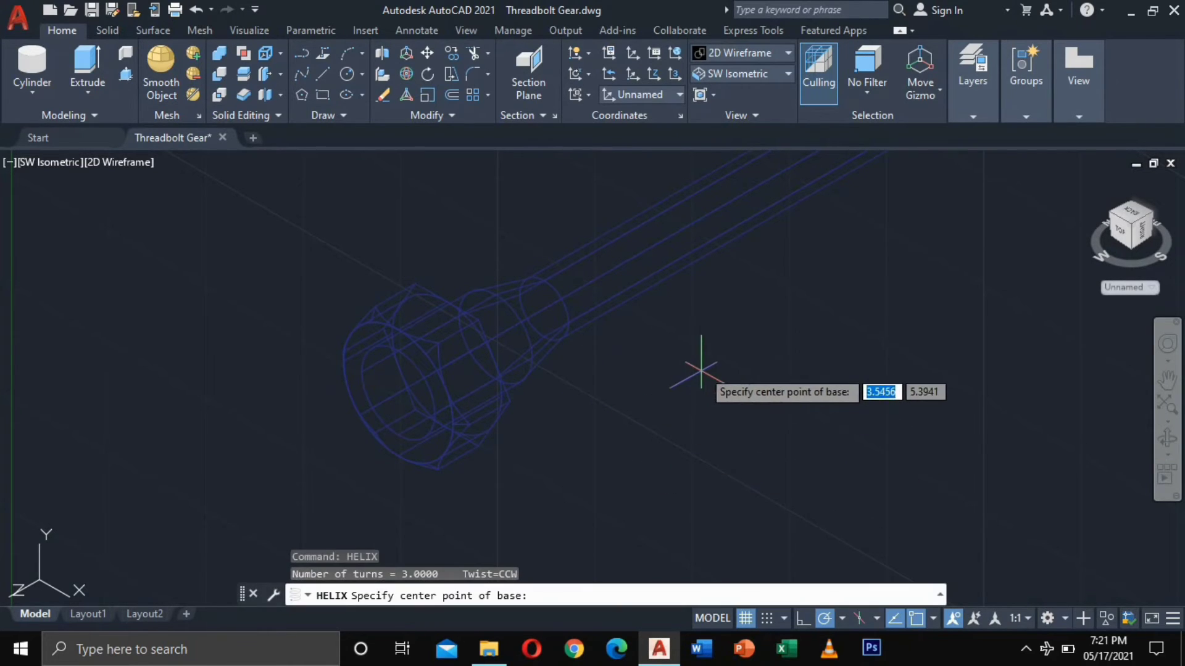
middle_drag(698, 370, 512, 461)
scroll(641, 346, down, 2)
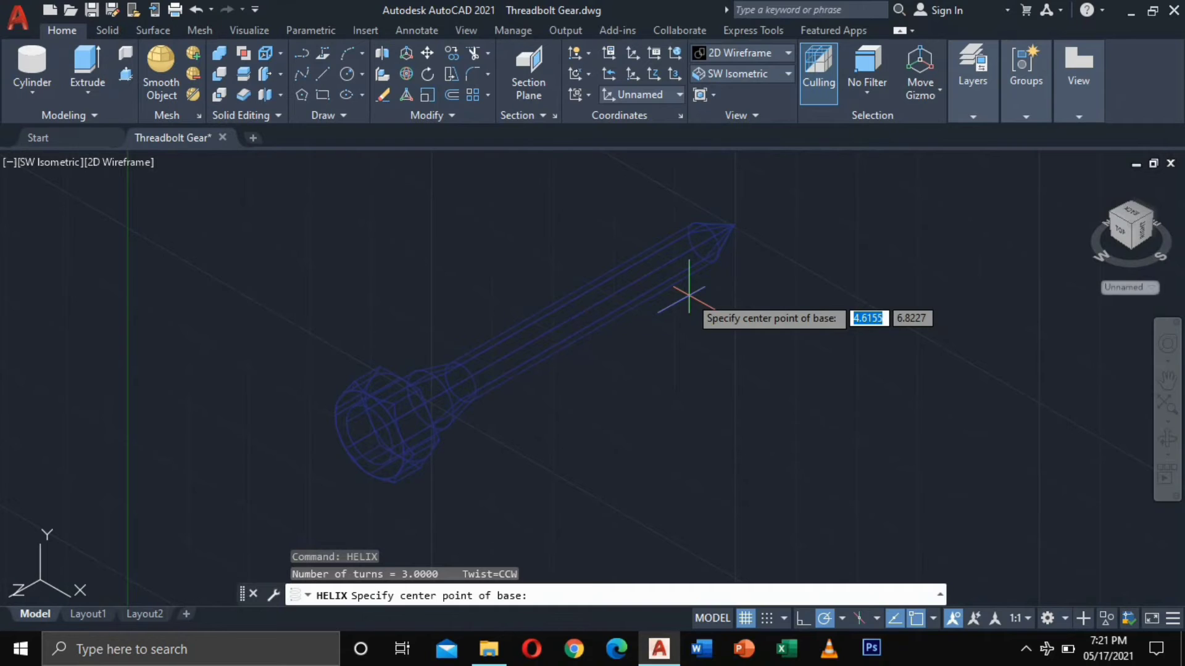
scroll(701, 257, up, 5)
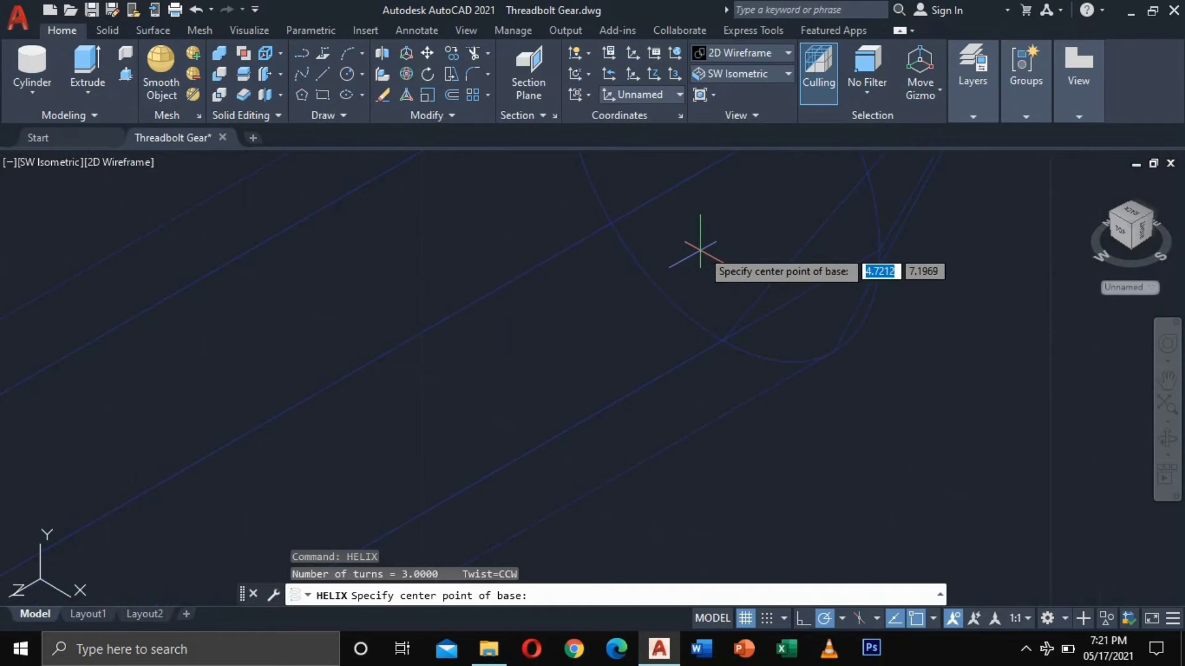
middle_drag(701, 250, 704, 372)
scroll(717, 310, down, 2)
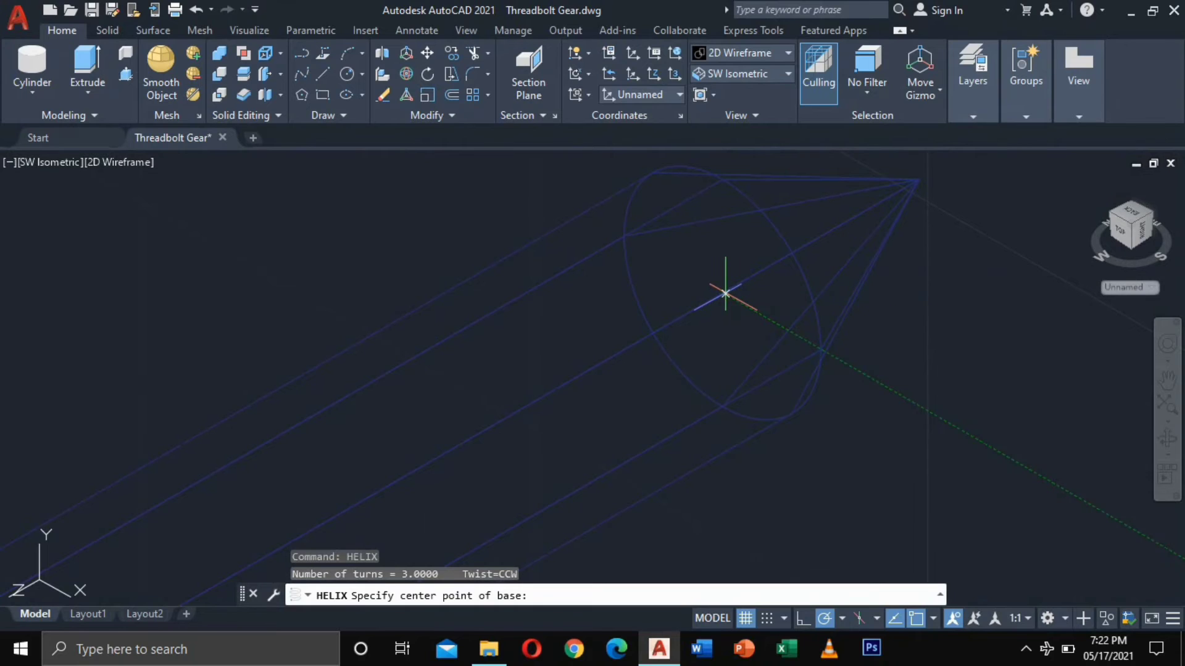
click(724, 293)
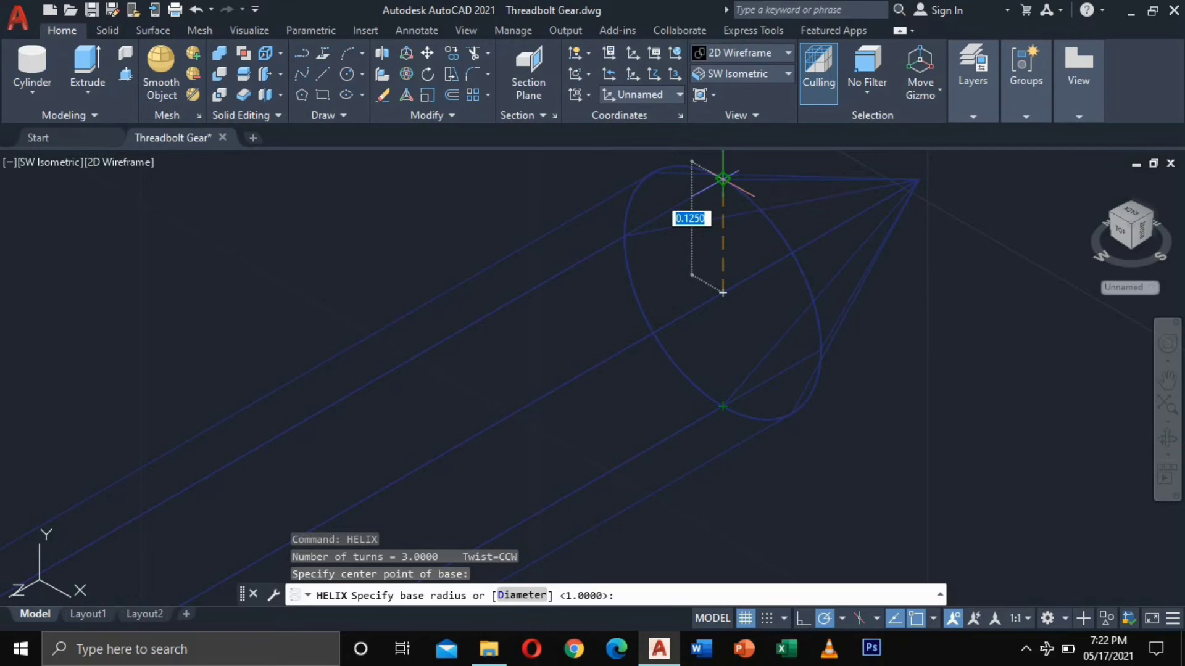
click(722, 406)
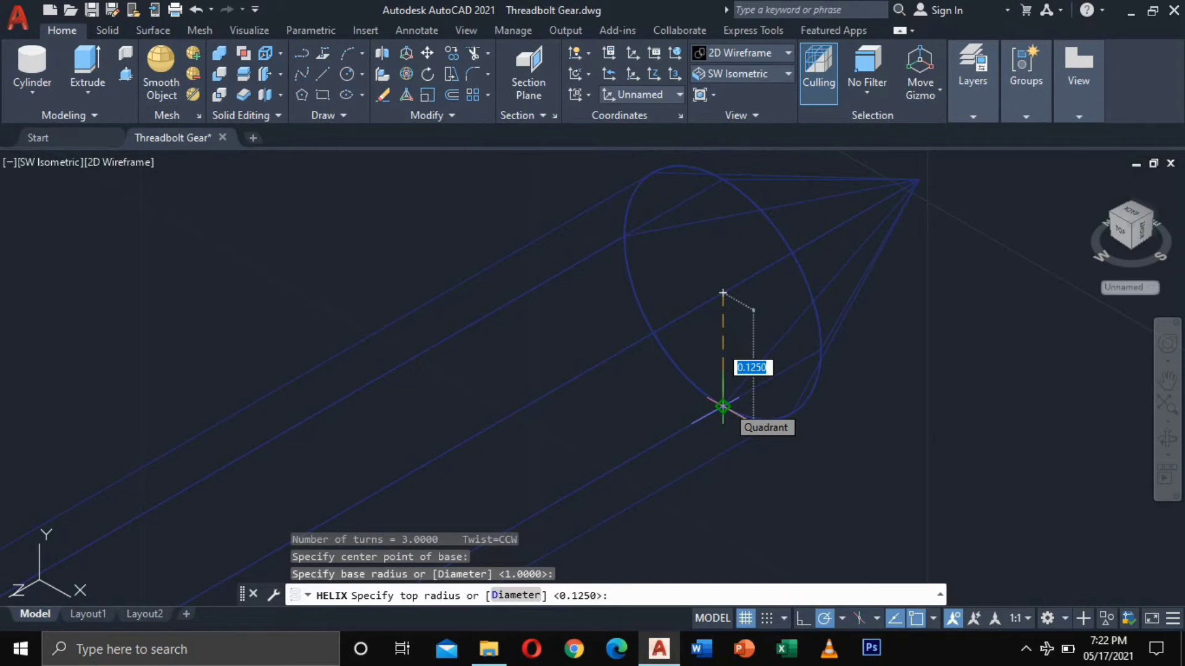
click(723, 407)
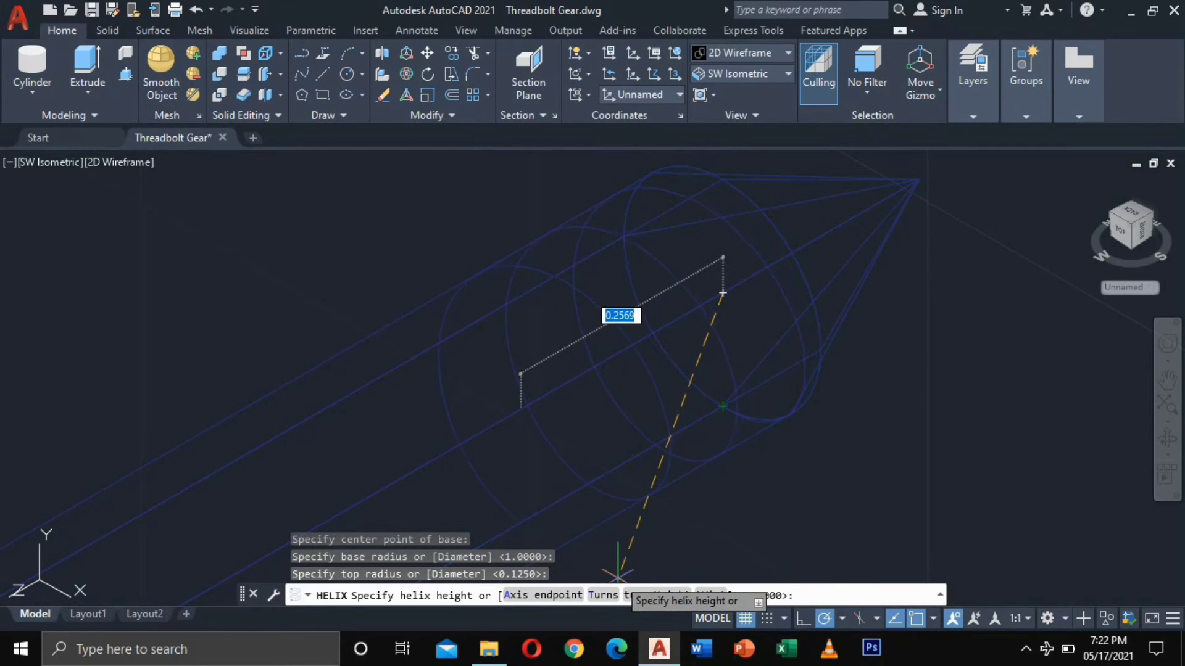
Give the helix 14 turns and place its axis endpoint where the straight shaft meets the tapered neck.
click(608, 594)
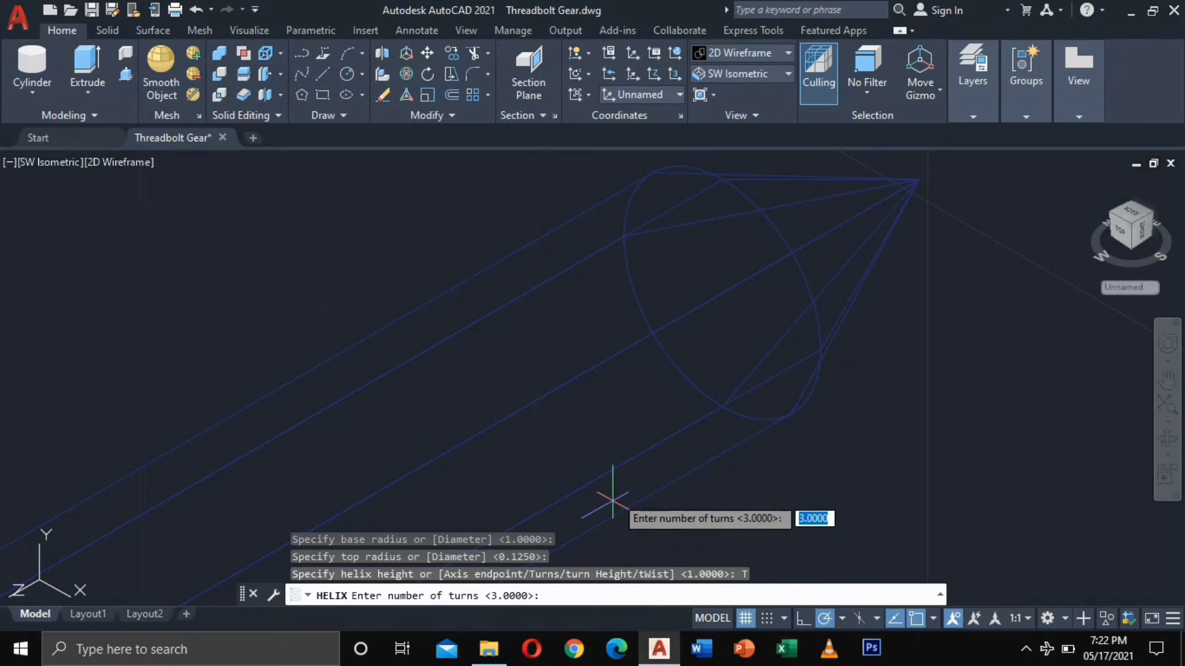
text(1)
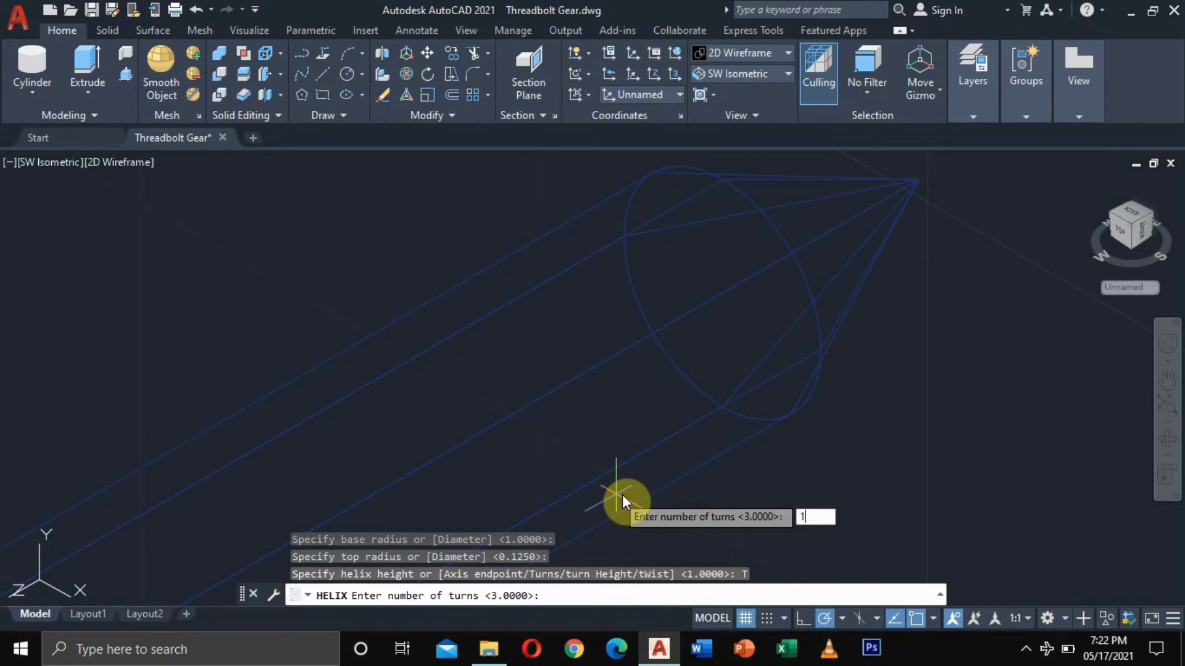
text(4)
key(Return)
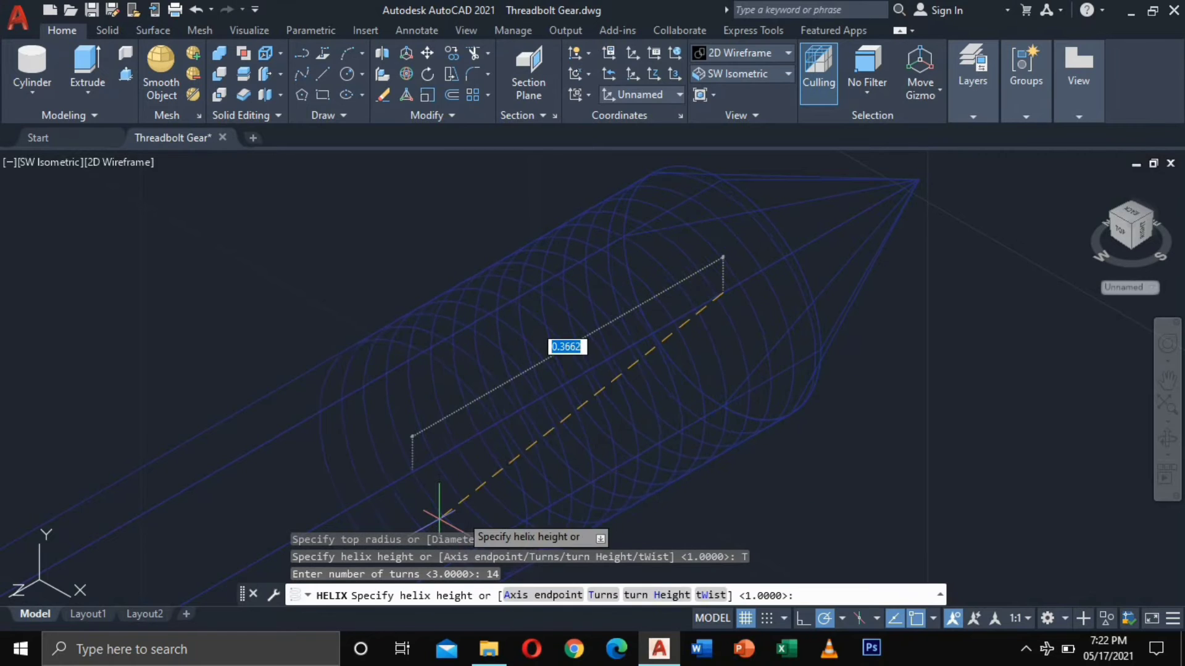
scroll(478, 460, down, 4)
scroll(484, 467, up, 5)
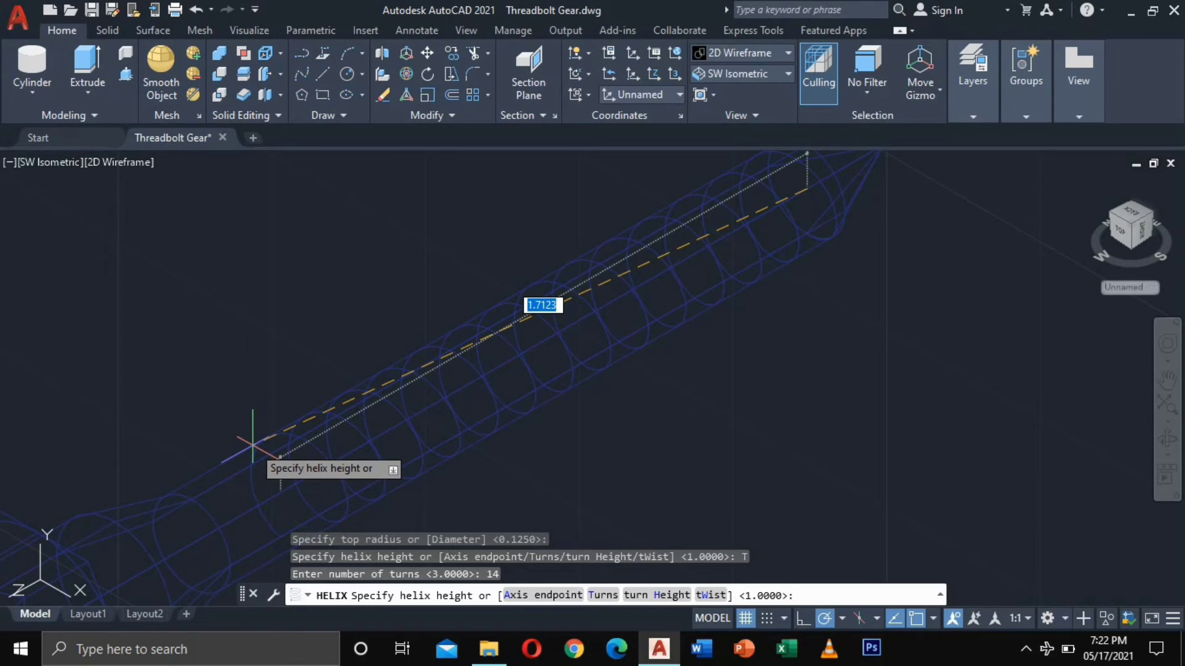
middle_drag(253, 444, 281, 428)
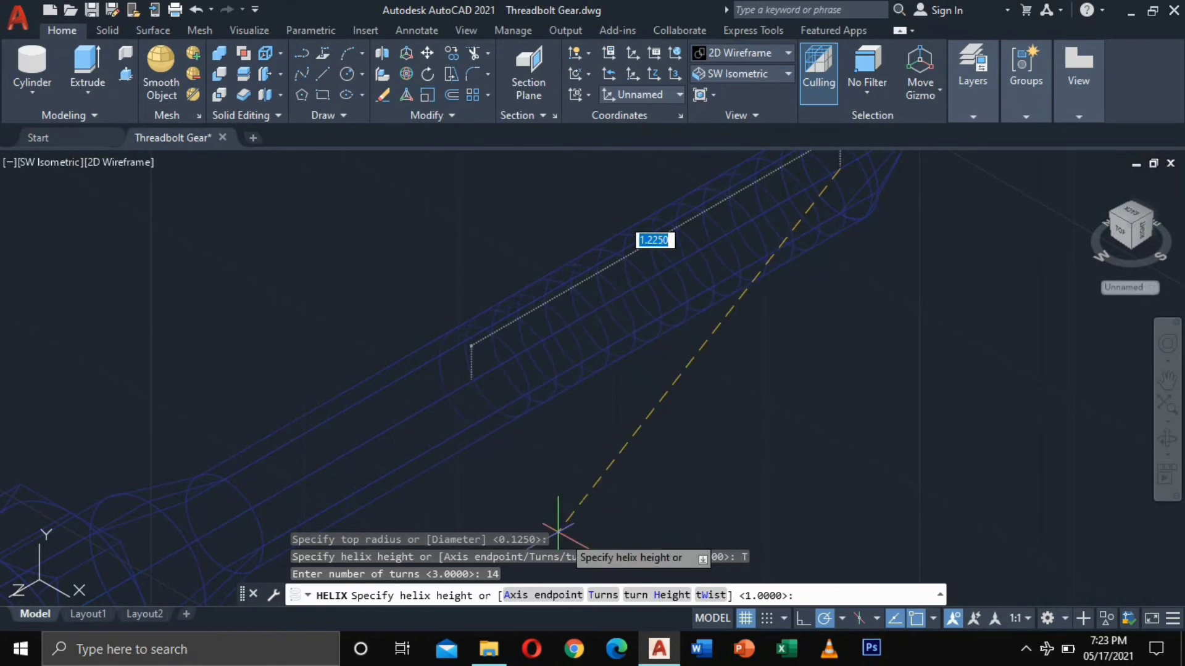
click(524, 598)
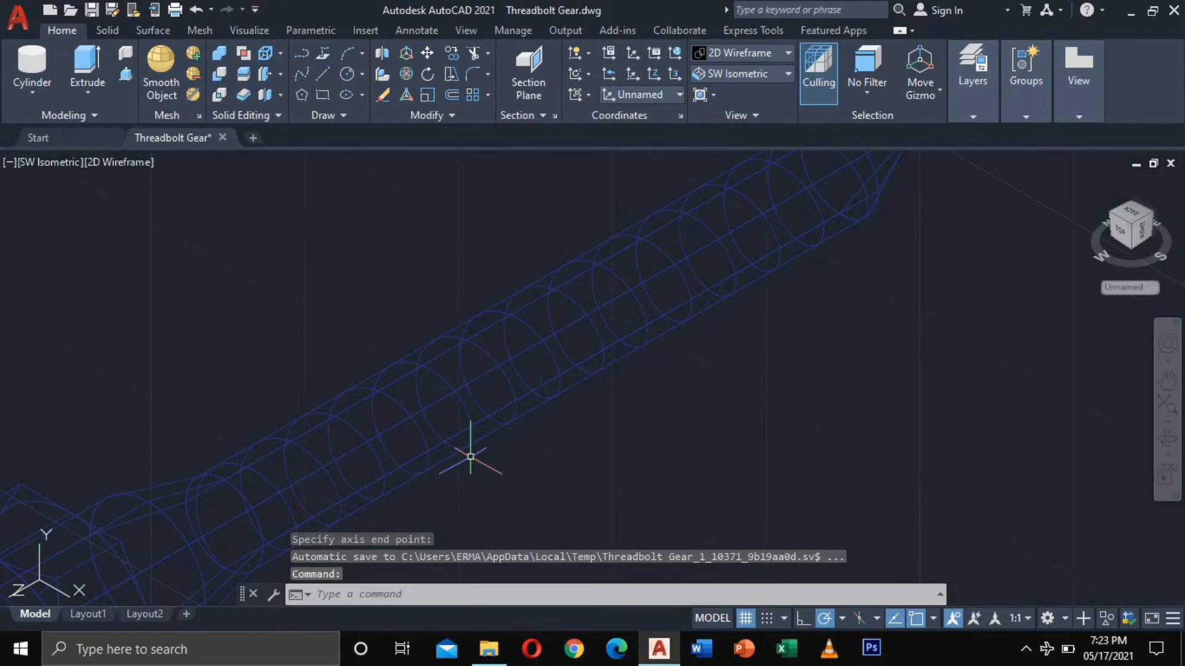
Check the helix on the bolt in the Realistic visual style and return to 2D Wireframe.
scroll(336, 346, down, 2)
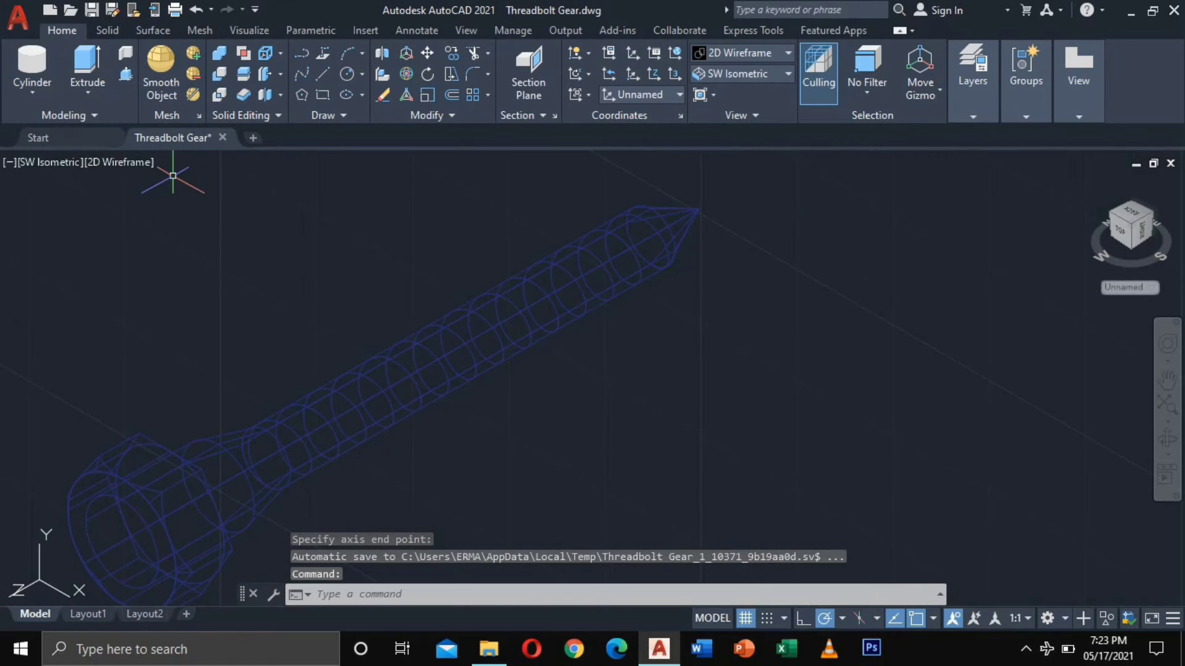
click(119, 162)
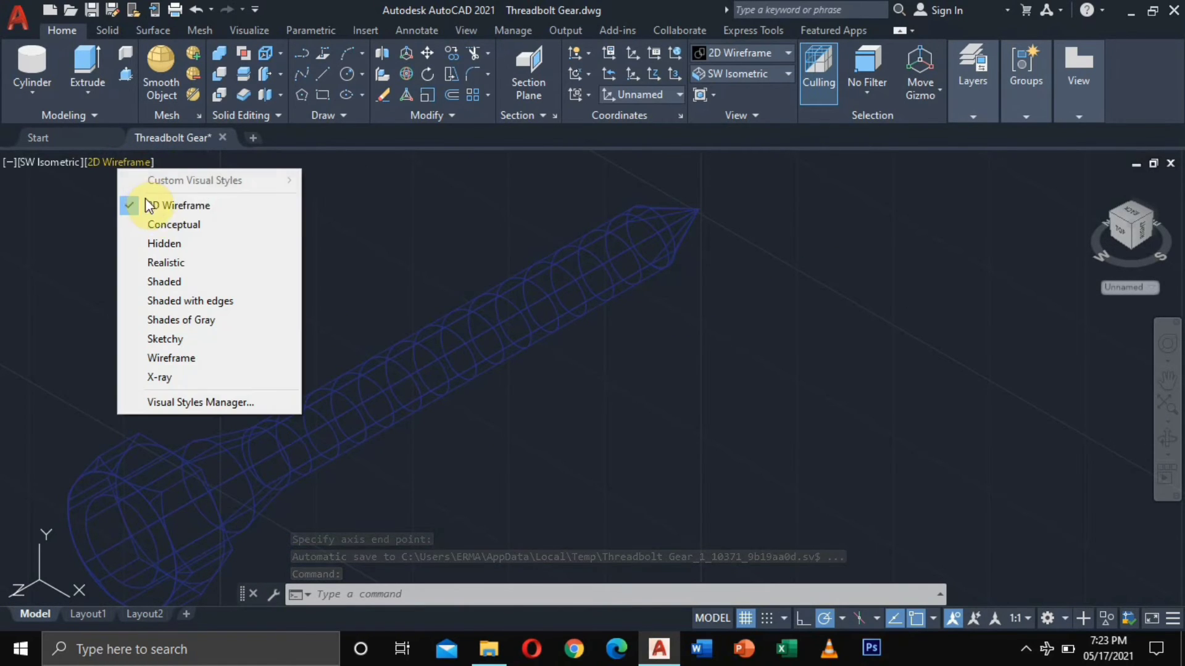
click(177, 260)
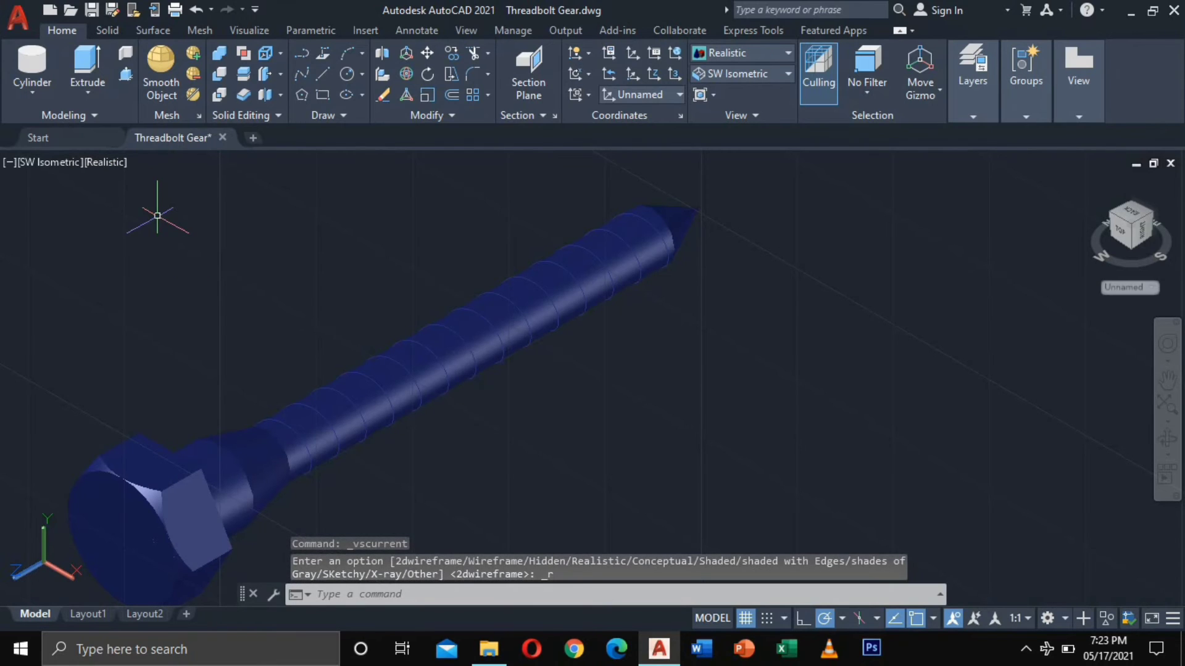
click(119, 163)
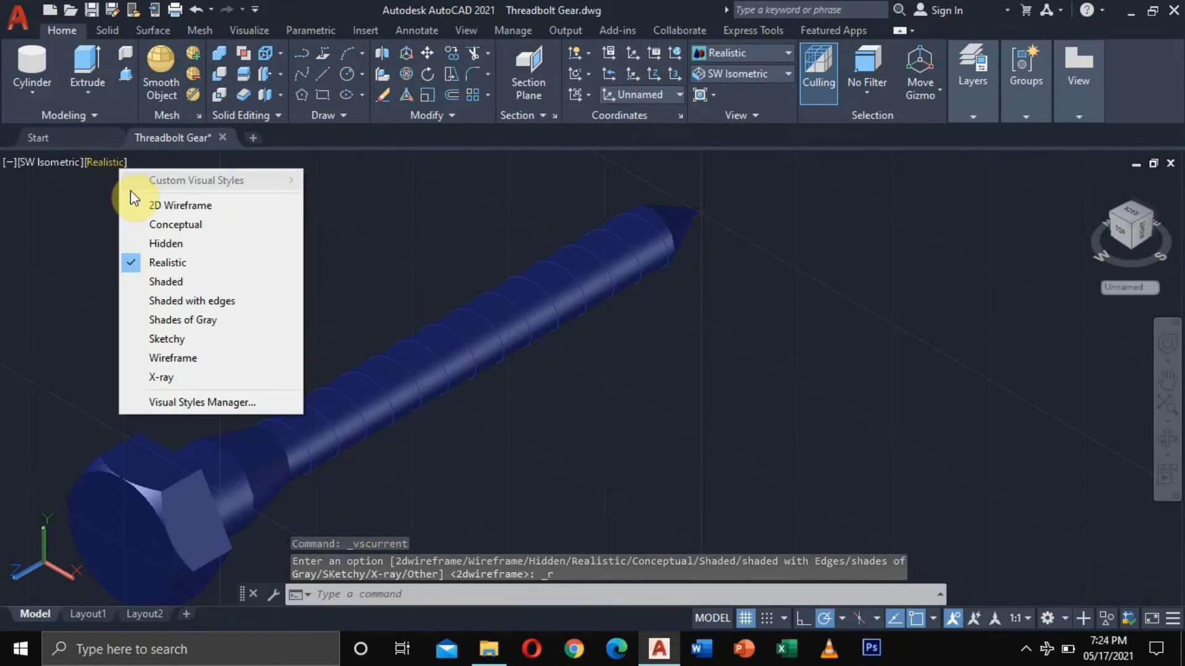
click(154, 204)
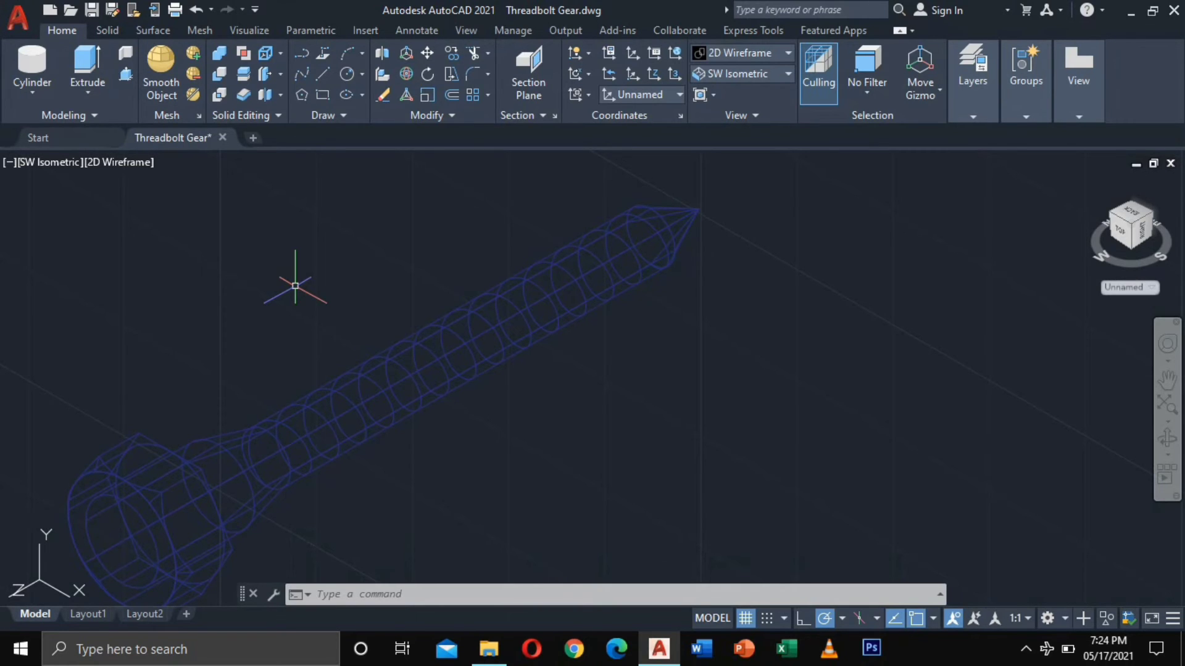
Undo the last plan view change and query the WORLDUCS variable.
key(ctrl+z)
middle_drag(260, 293, 356, 209)
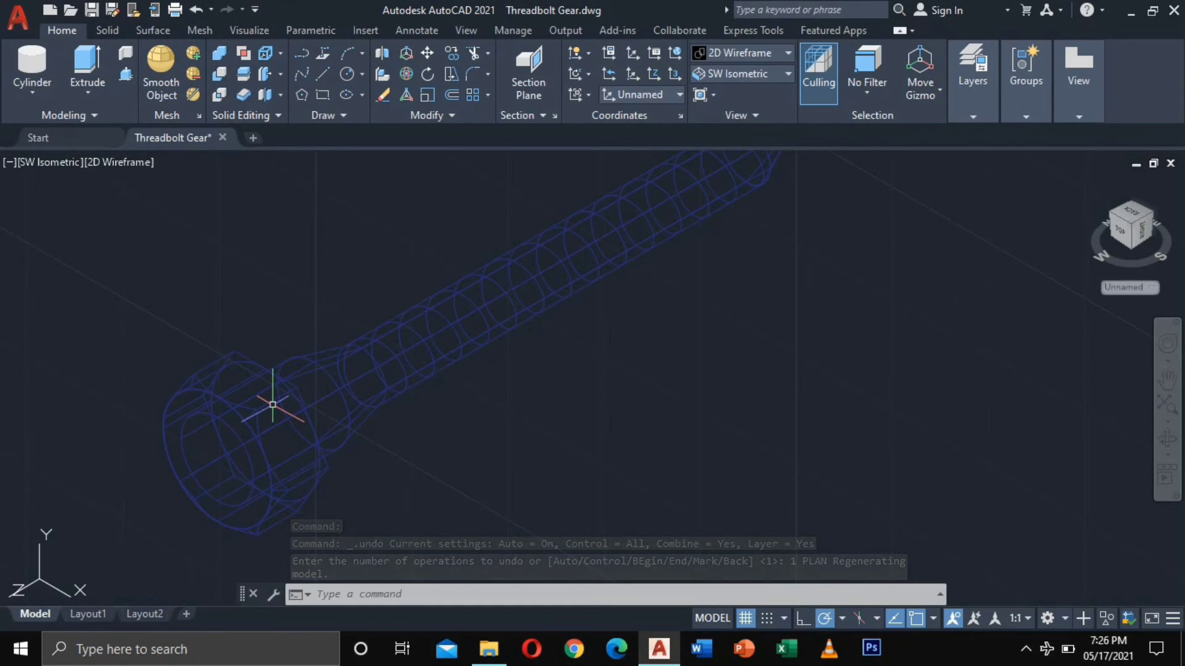
mouse_move(273, 402)
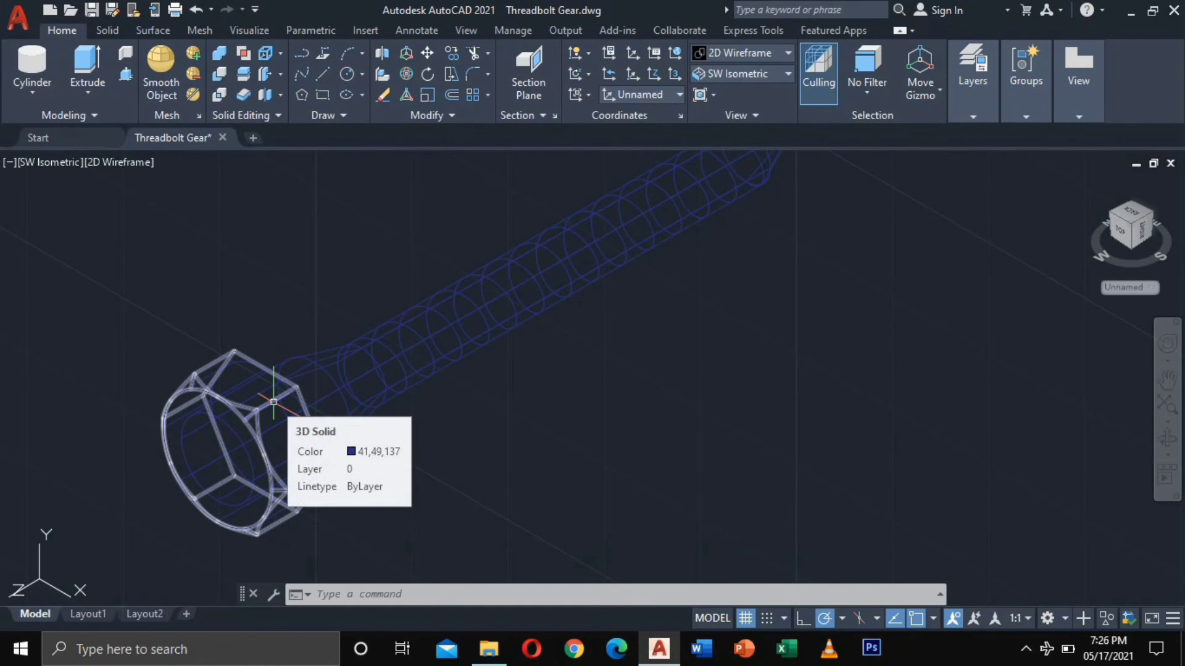
text(WOt)
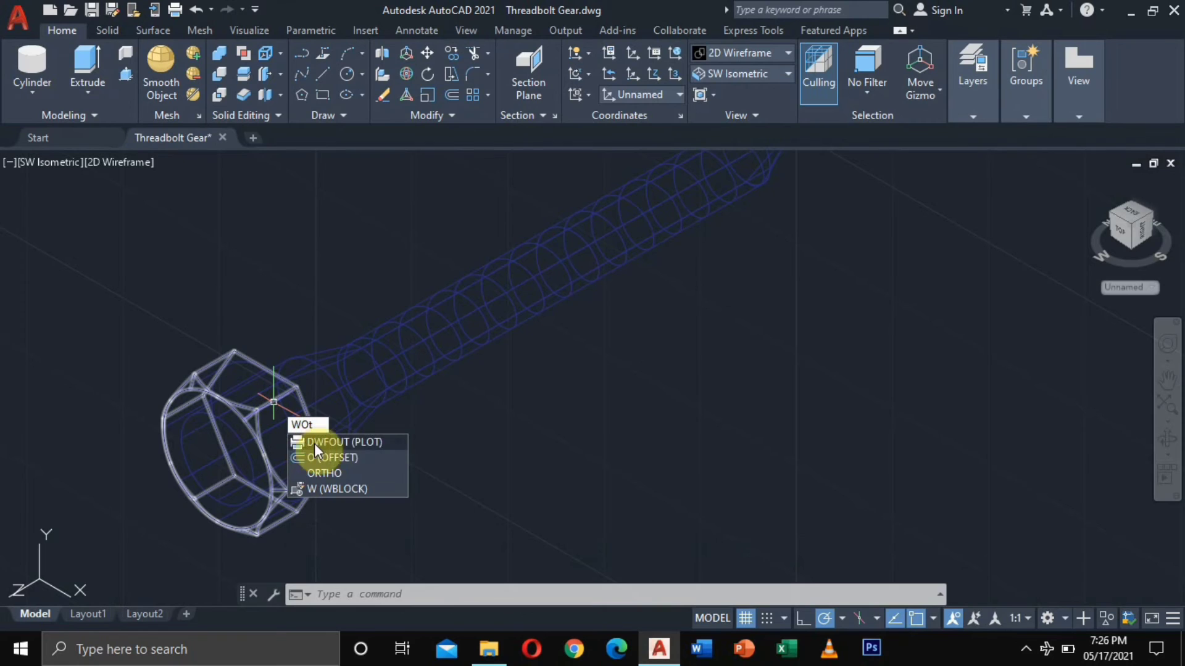
key(BackSpace)
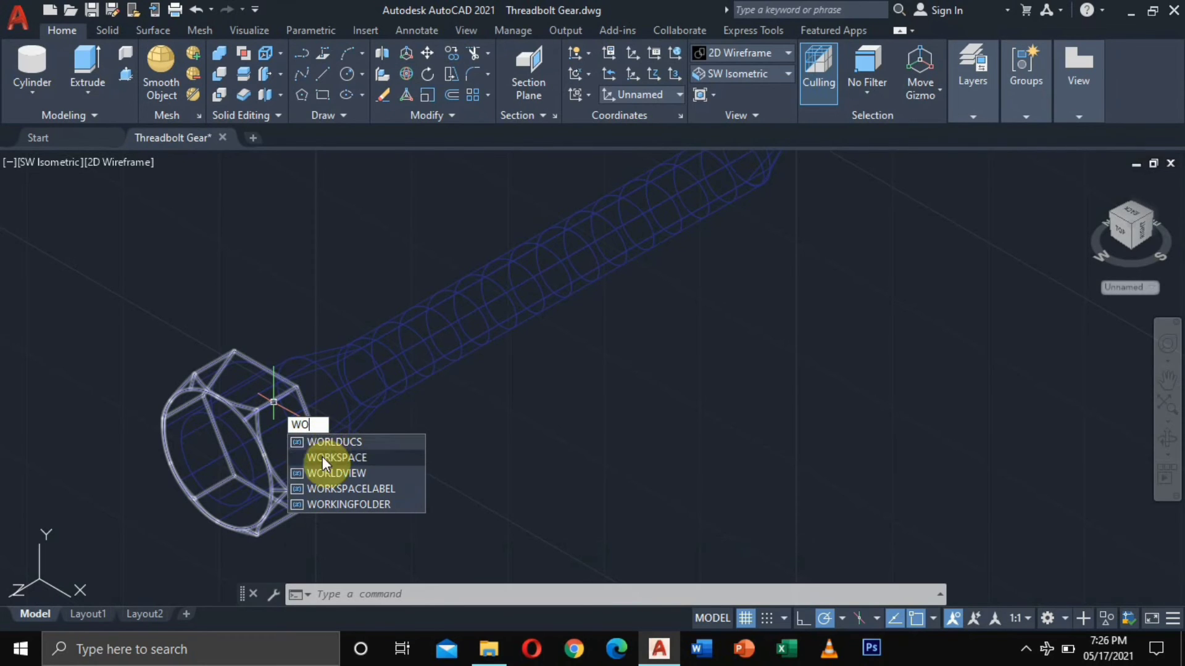
click(330, 441)
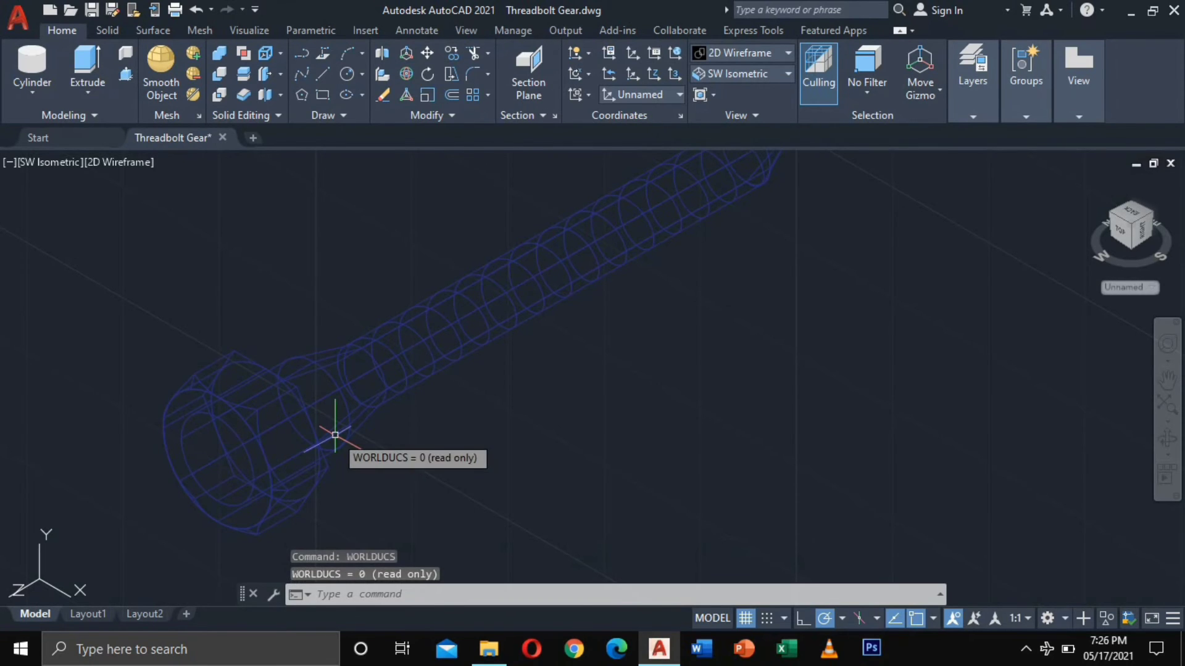
Switch to the plan view of the World coordinate system with the PLAN command.
text(PL)
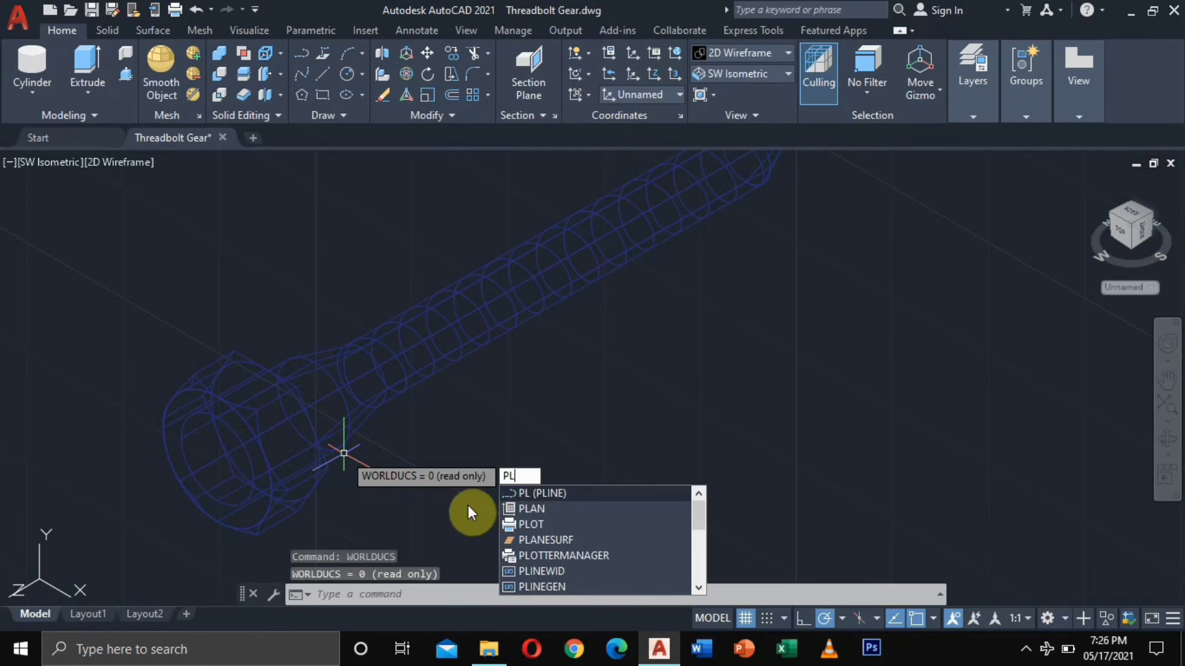
click(546, 508)
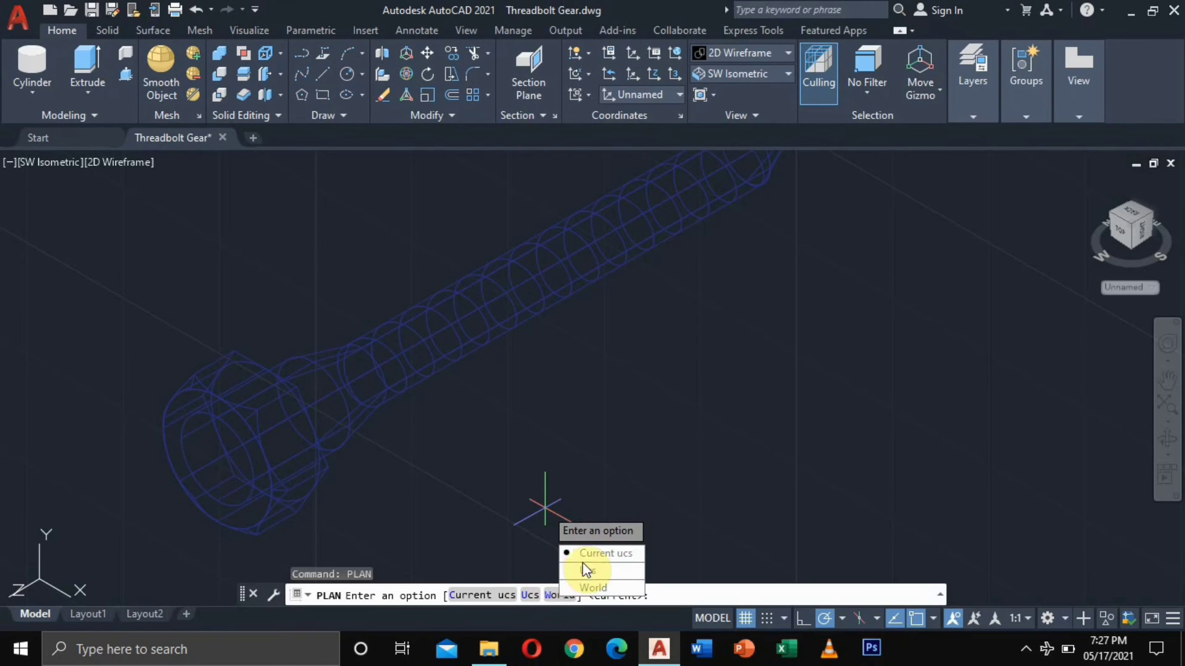
click(603, 590)
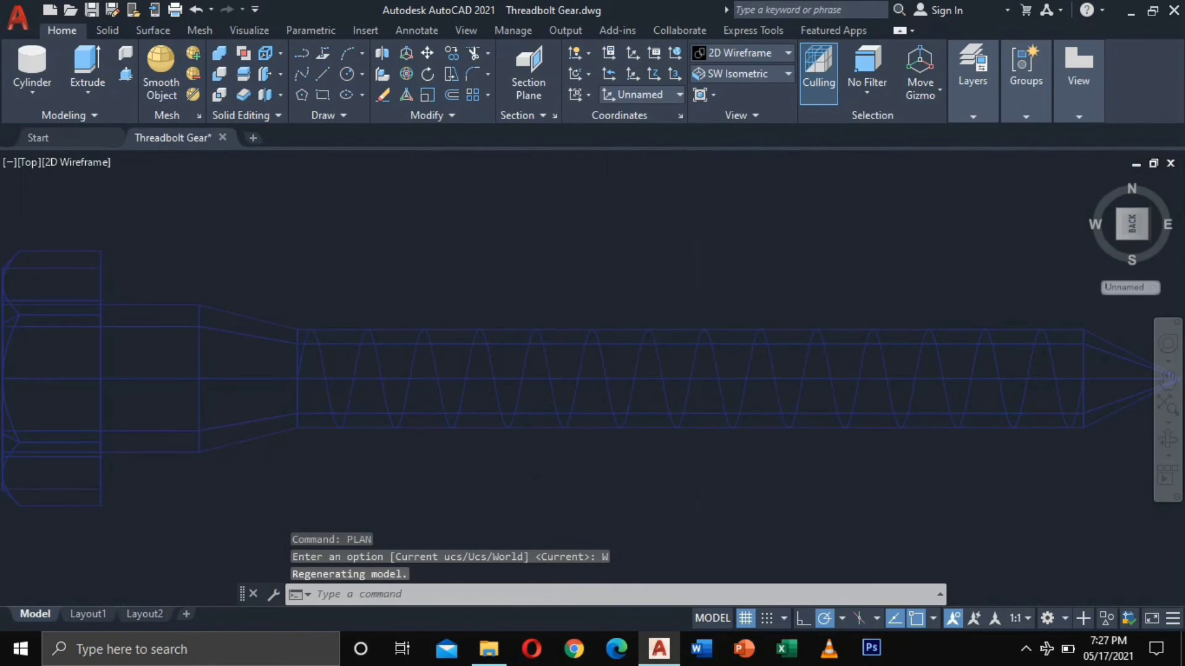
middle_drag(507, 470, 550, 424)
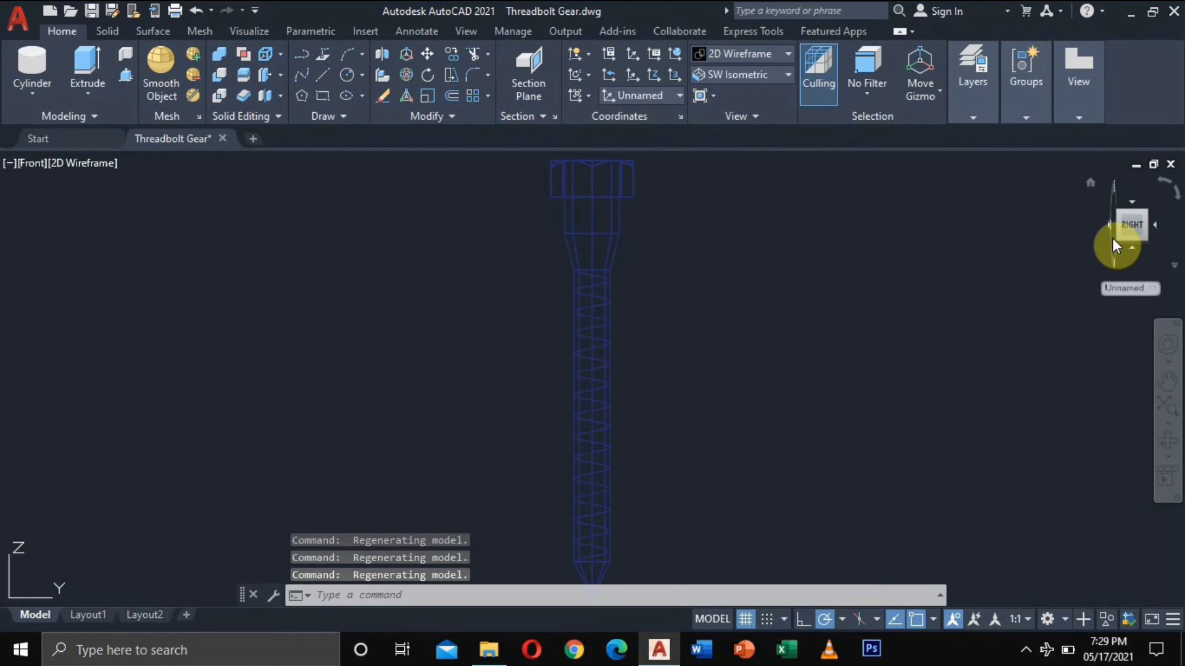
Align the UCS with the current Front view of the bolt using its View option.
scroll(714, 455, up, 6)
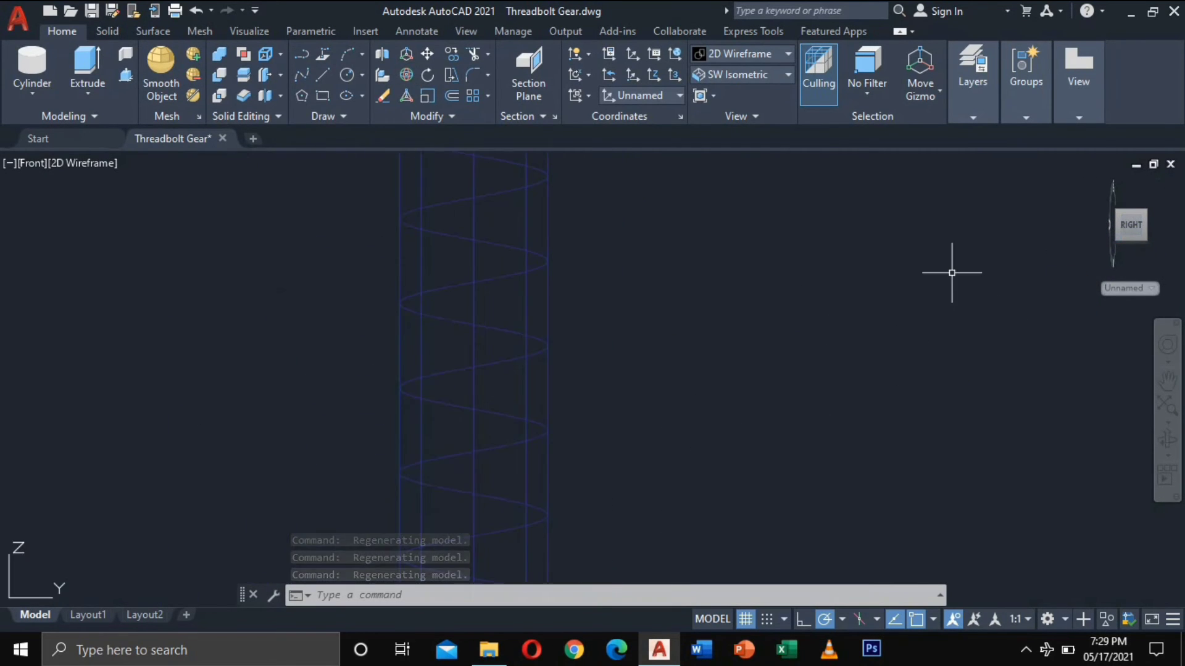
scroll(648, 410, down, 3)
scroll(537, 448, up, 3)
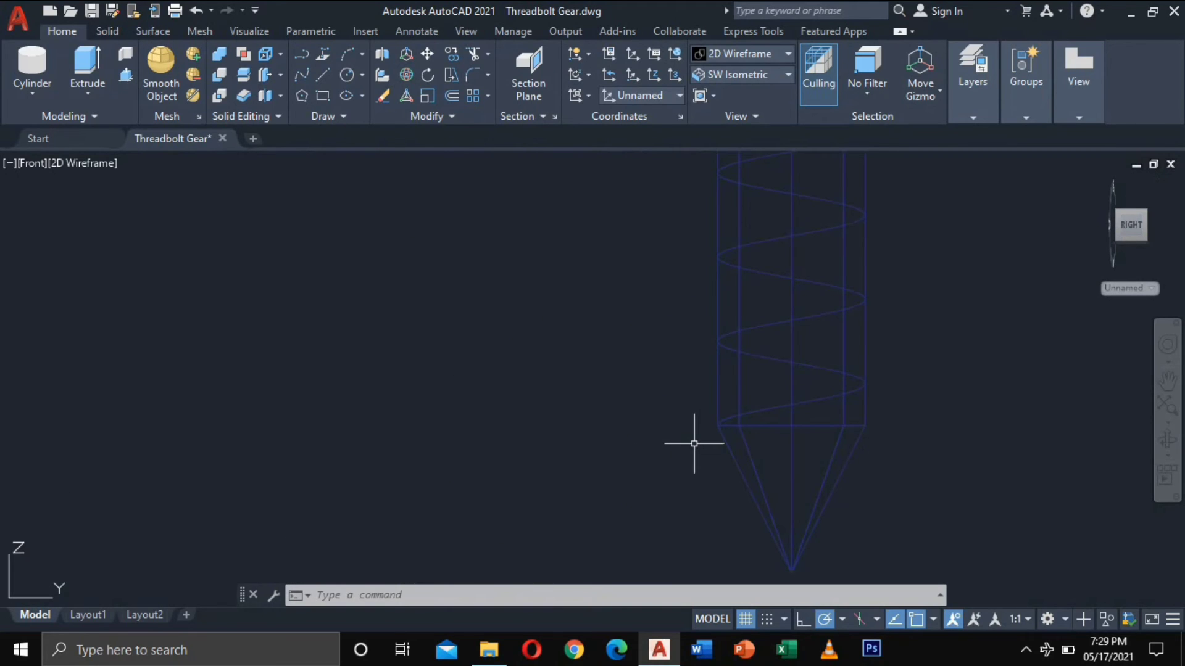
text(UCS)
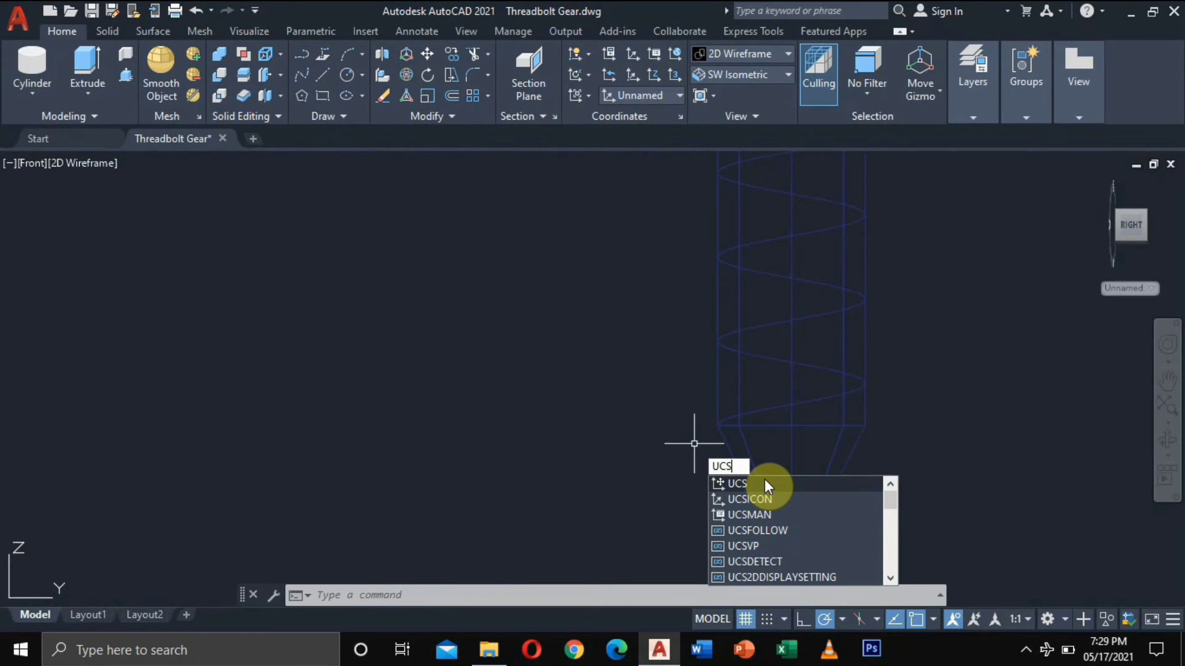
click(765, 480)
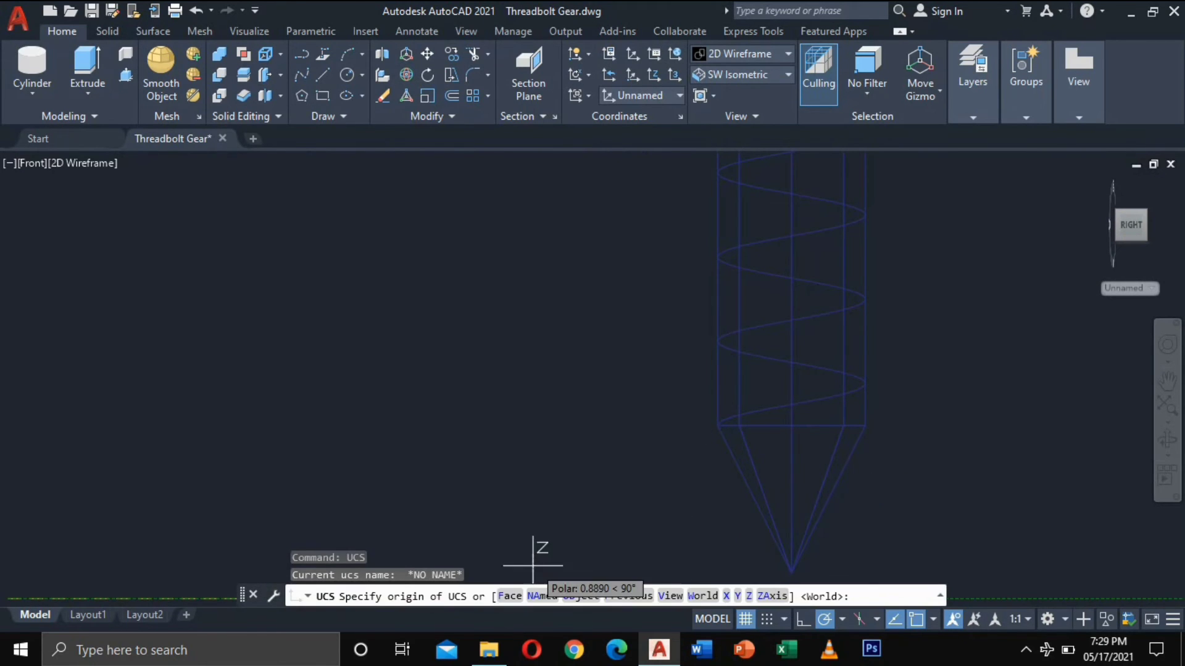
click(669, 596)
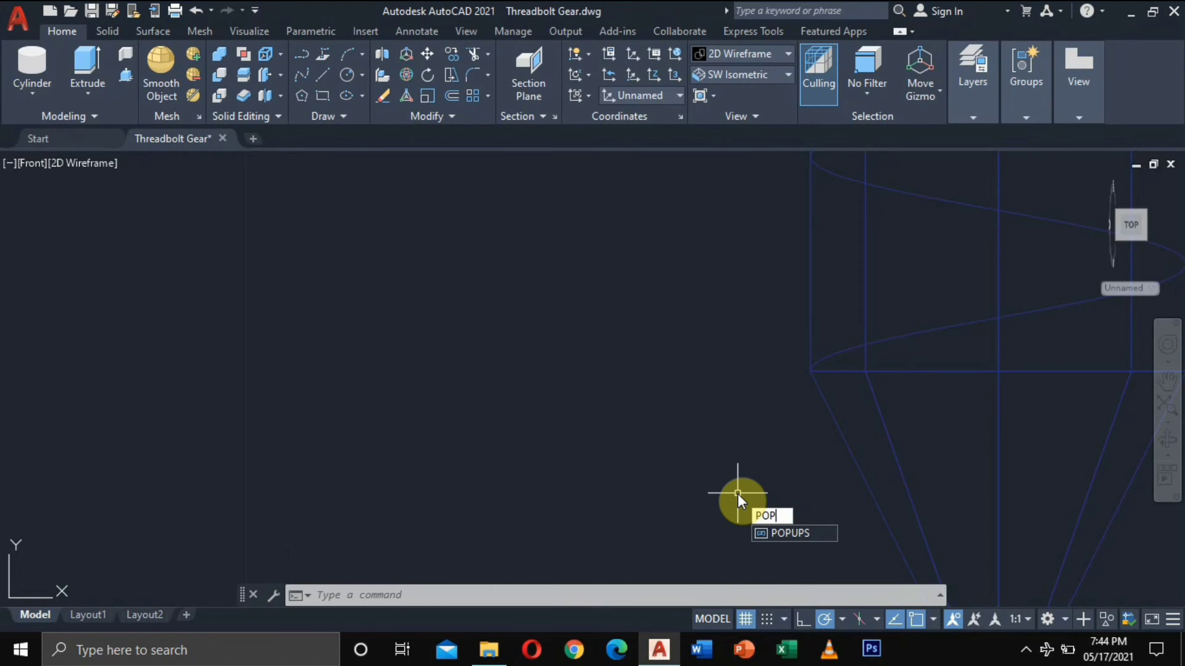
Draw a three-sided polygon centred on the helix's lower starting point, inscribed in a circle of radius 1/16.
key(BackSpace)
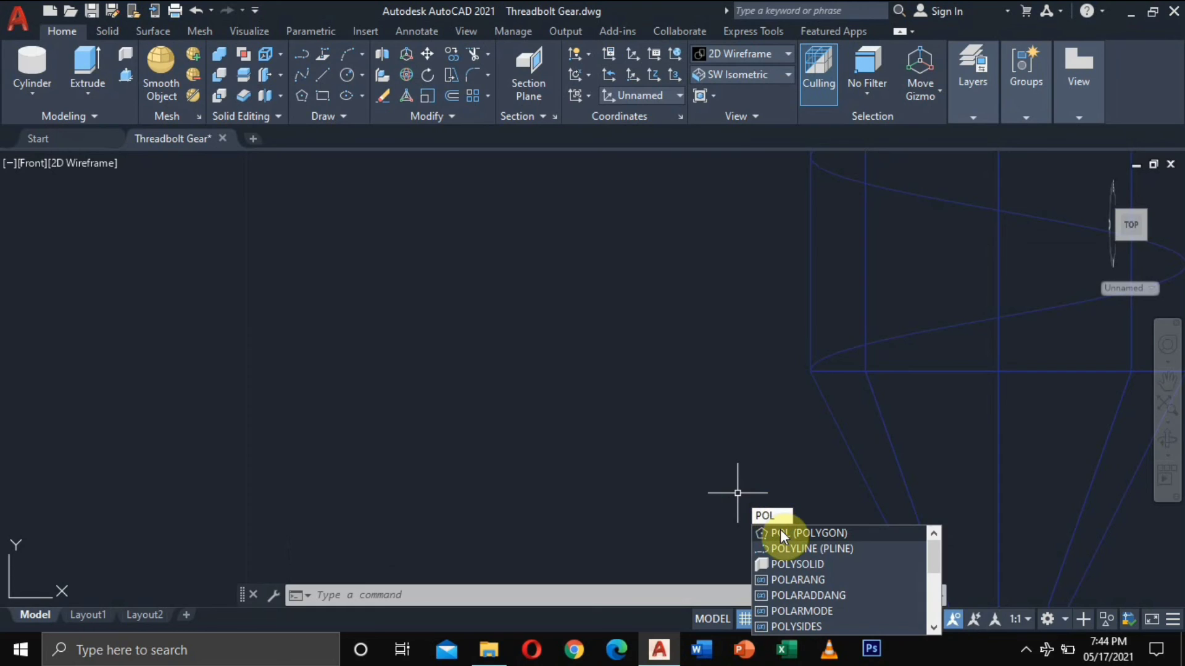
click(779, 532)
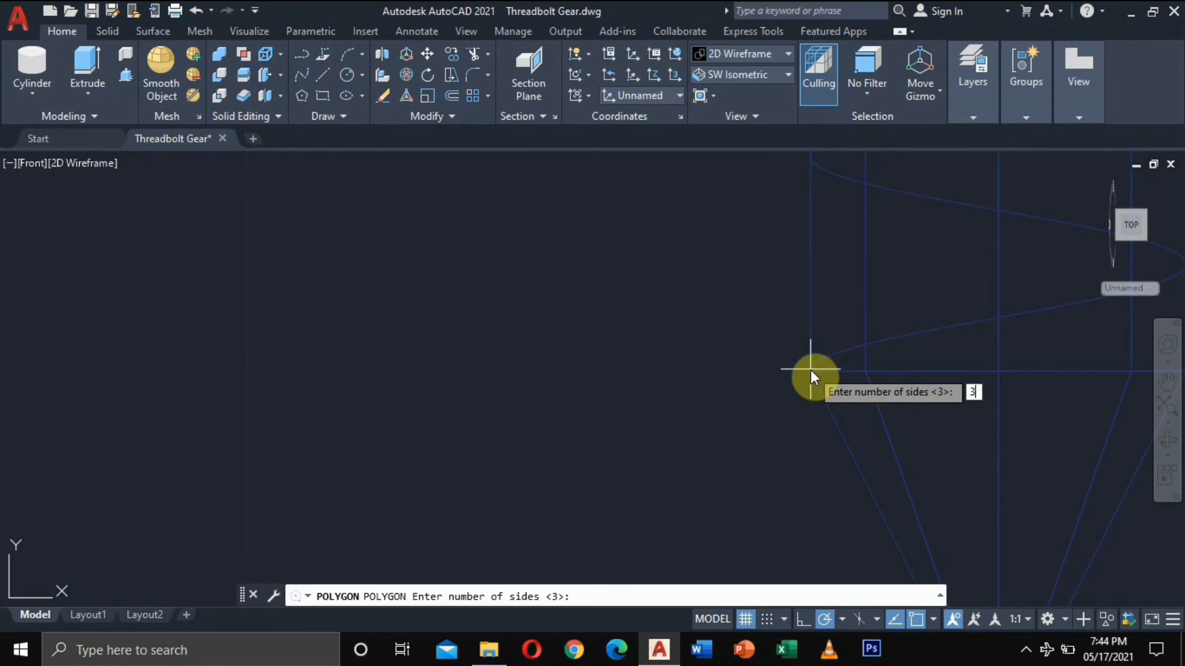
key(Return)
click(810, 371)
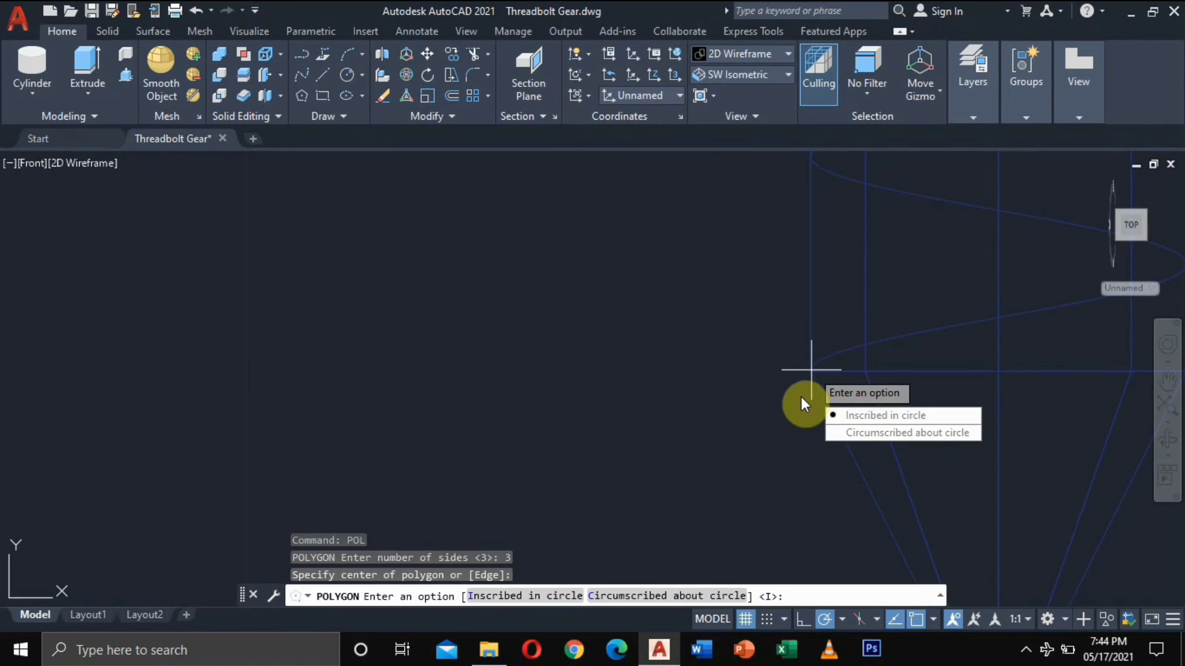
click(862, 415)
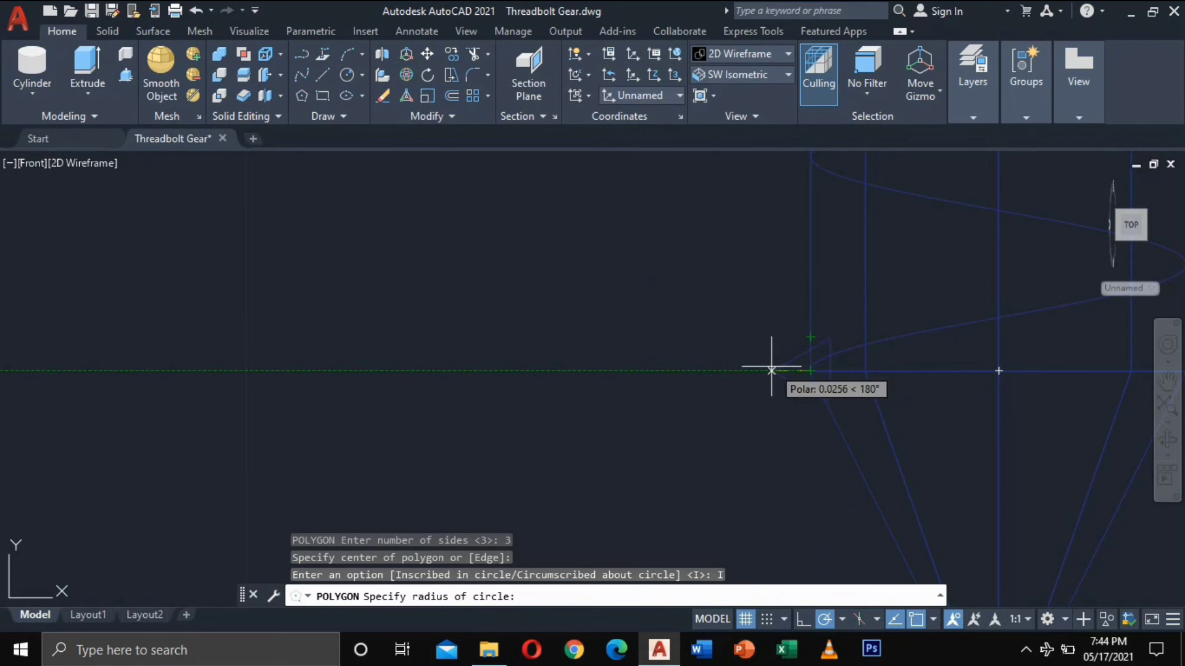
text(1/)
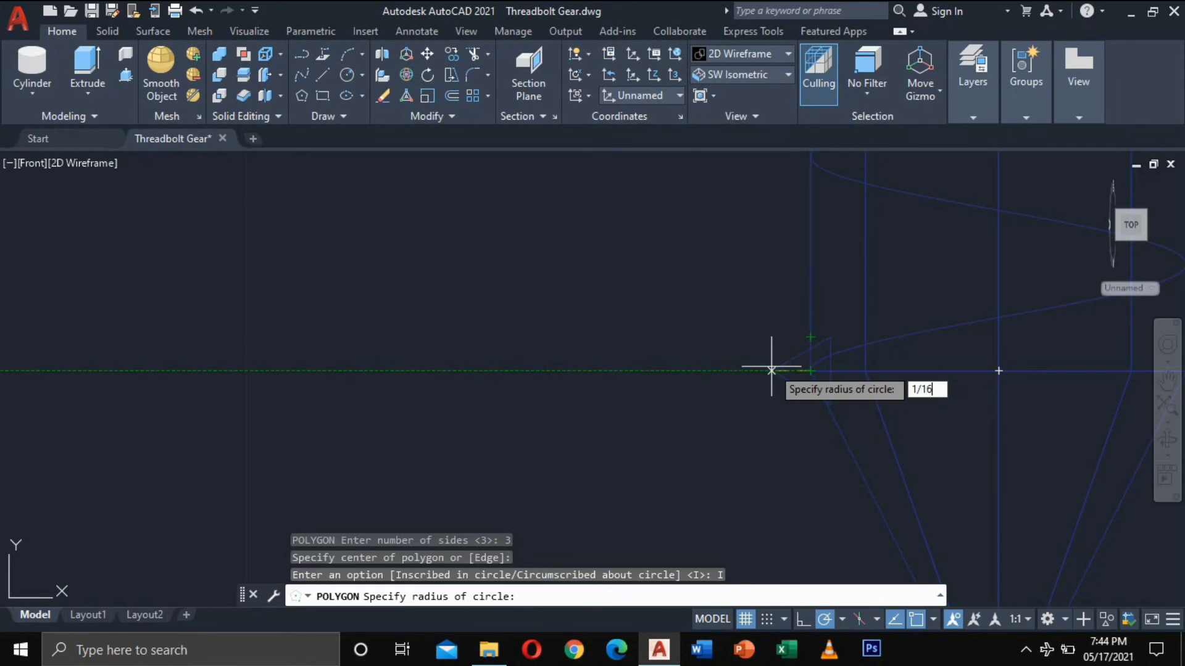
text(16)
key(Return)
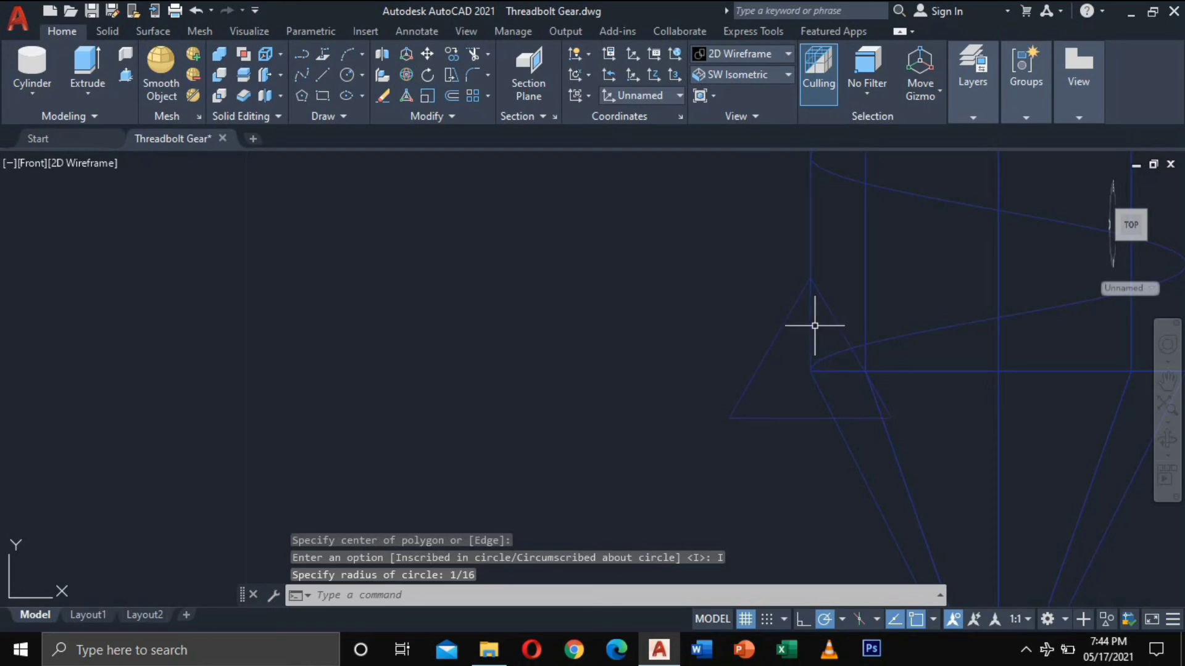
Rotate the triangle 90 degrees about the helix's starting point so its tip points outward from the shaft.
click(832, 317)
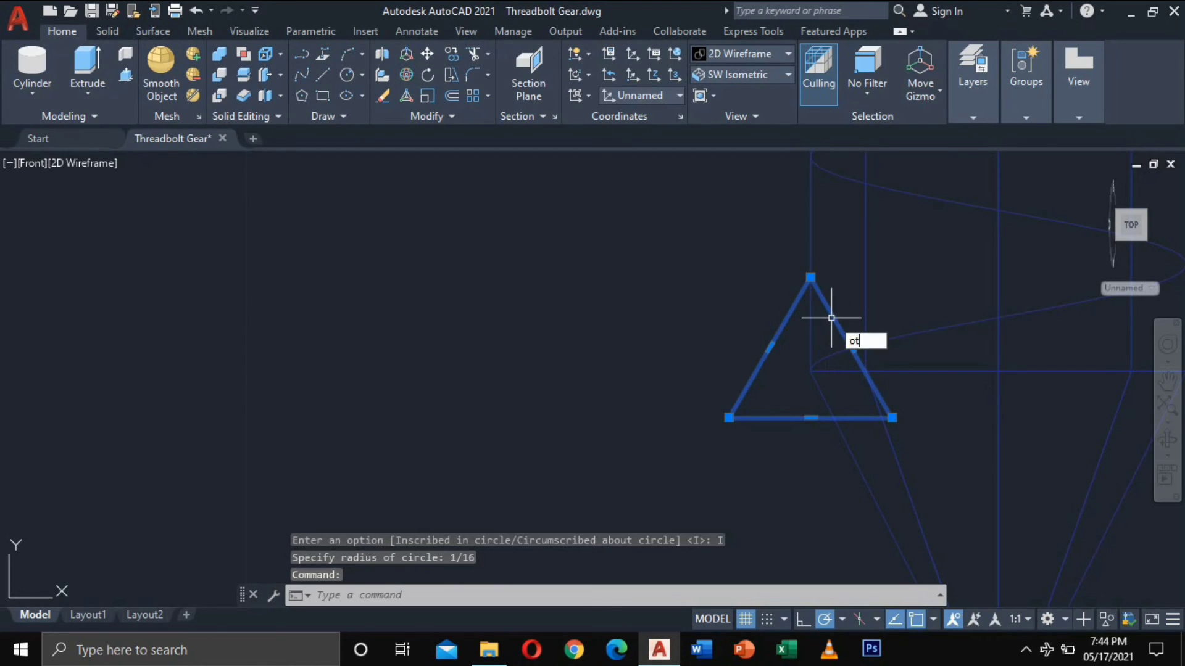
click(831, 318)
text(rot)
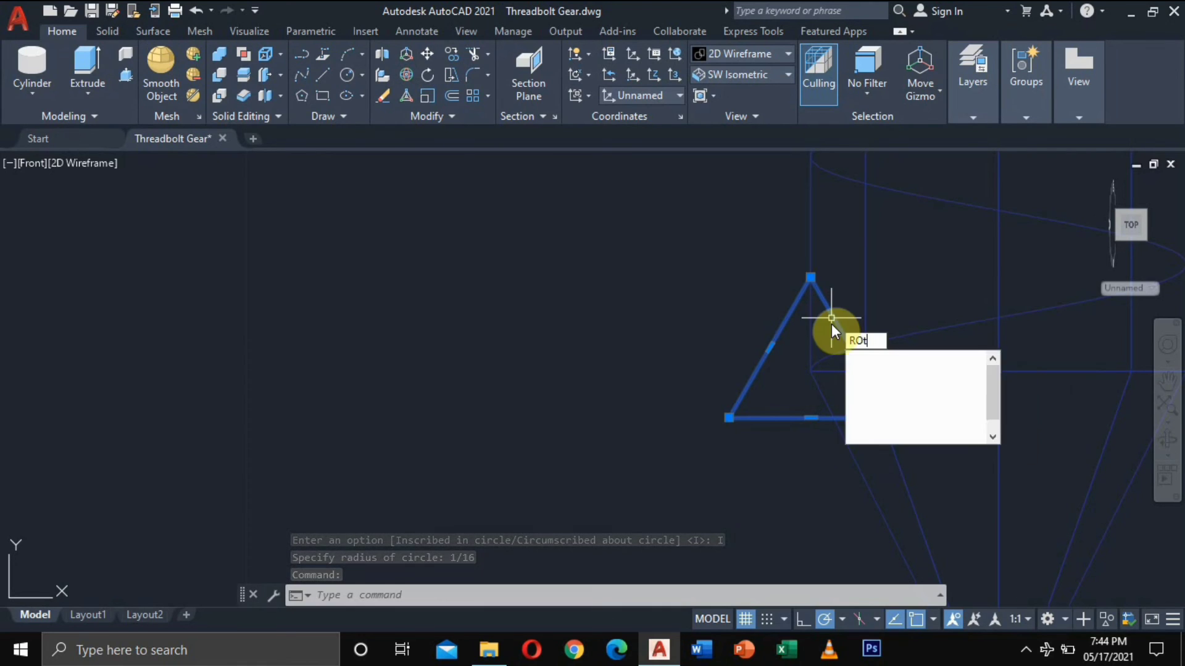
click(851, 358)
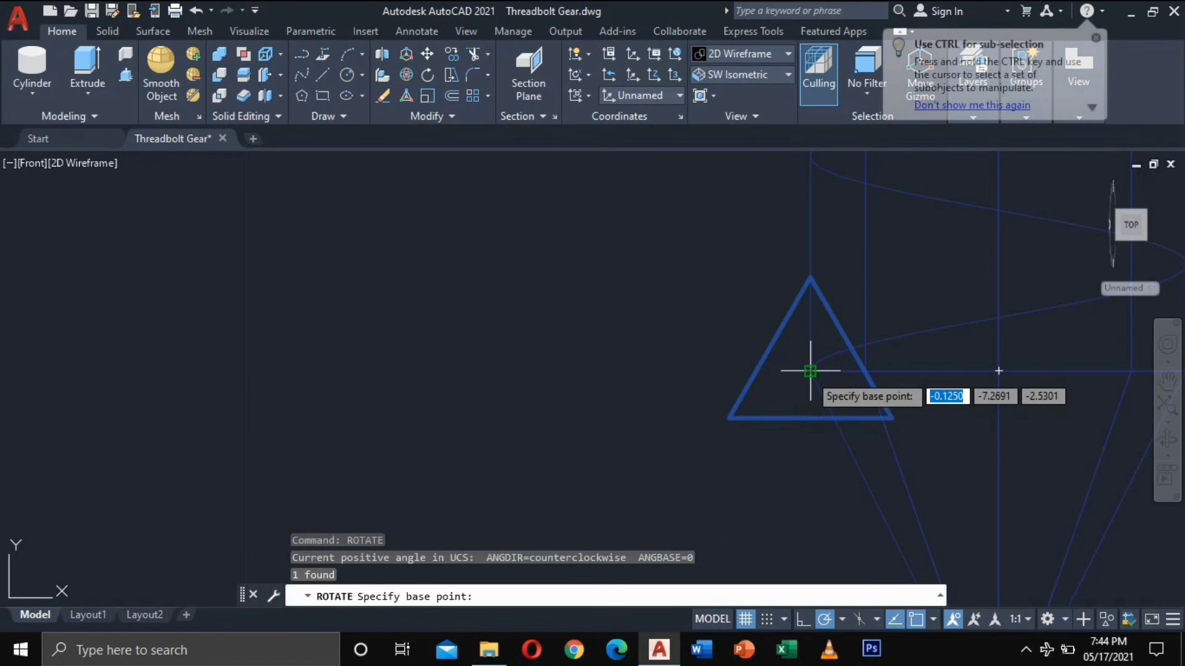
click(811, 371)
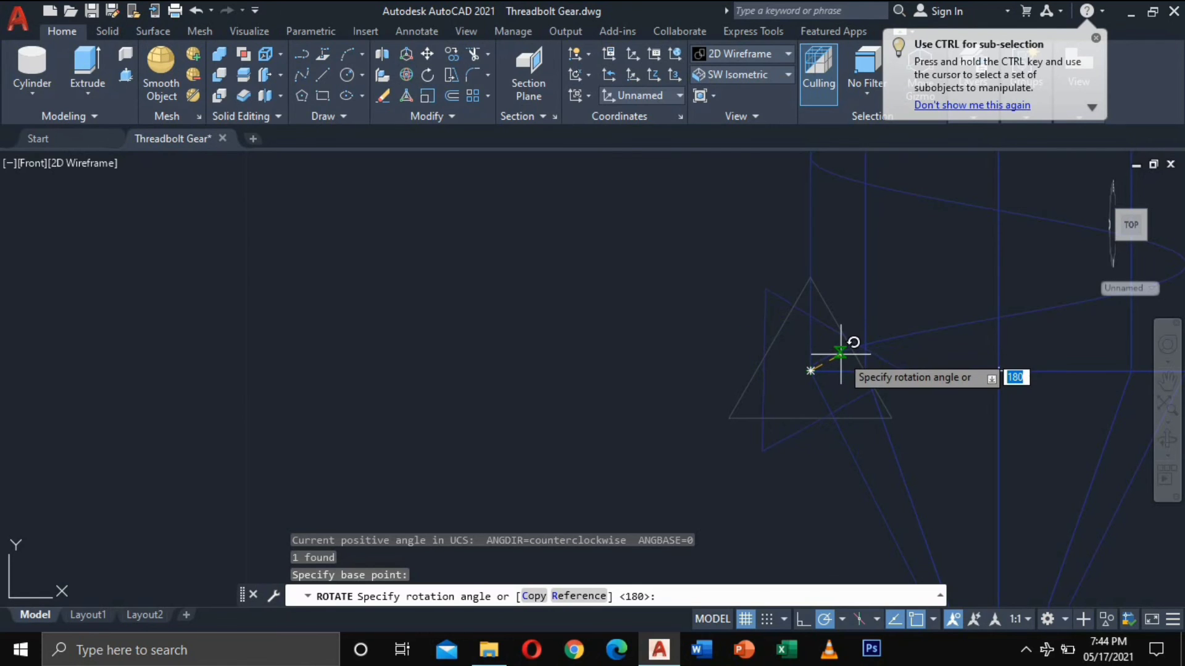
click(809, 318)
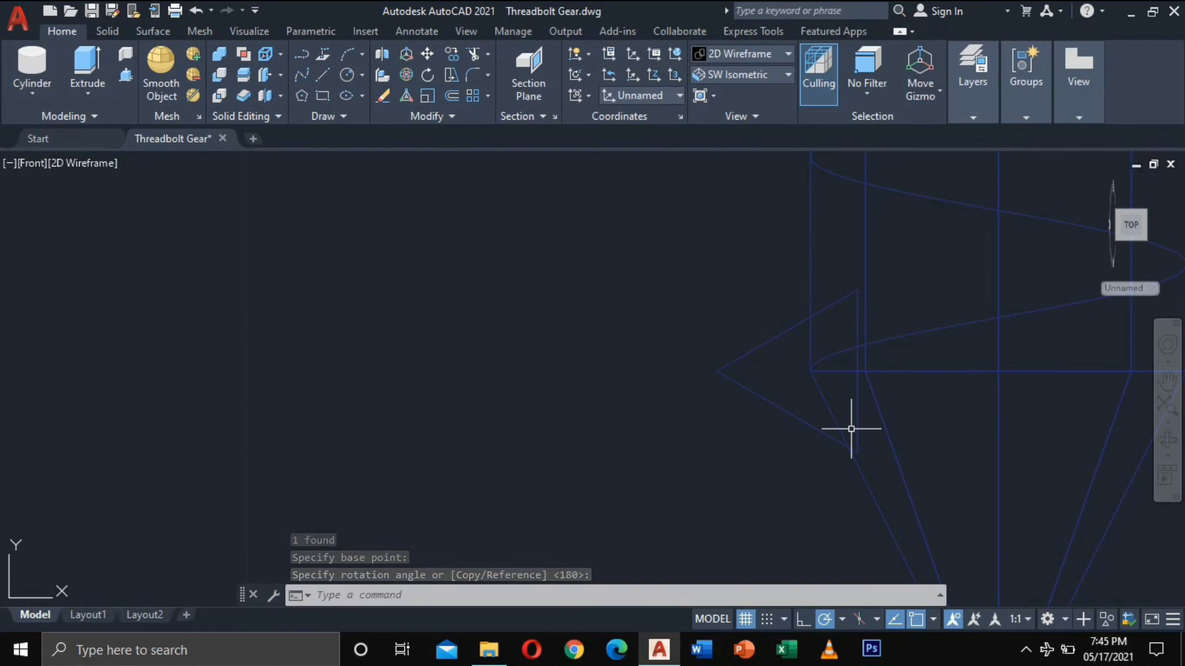
Try to rotate the triangle again about the helix's starting point, picking the angle towards the shaft's axis.
click(813, 426)
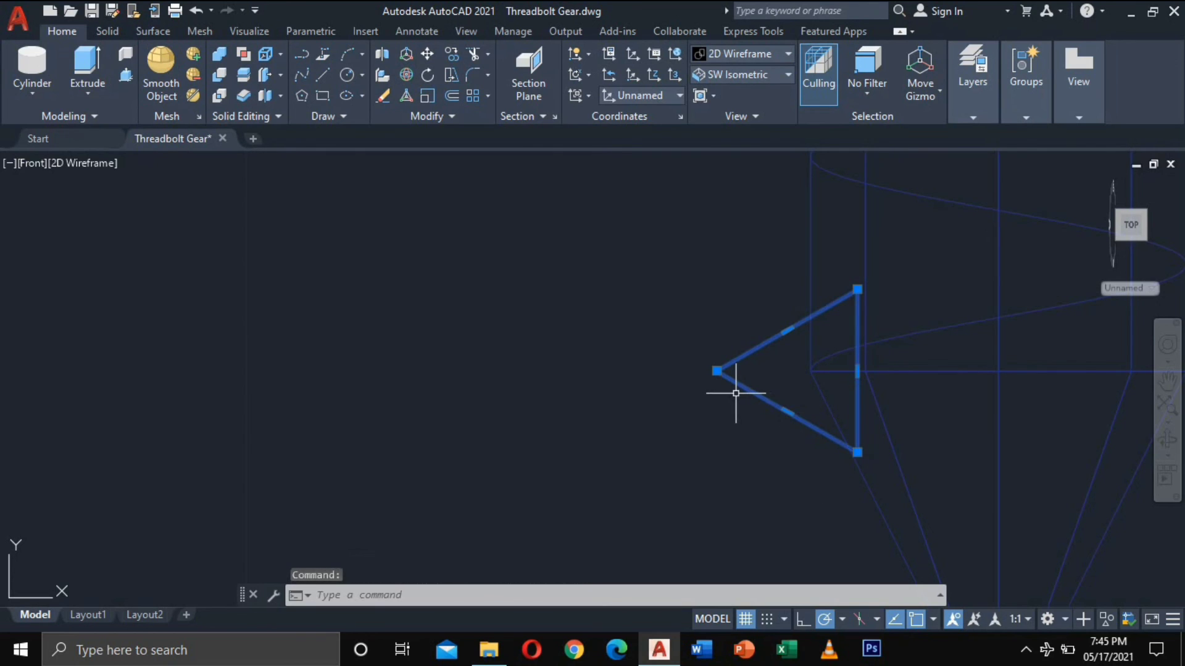
text(RO)
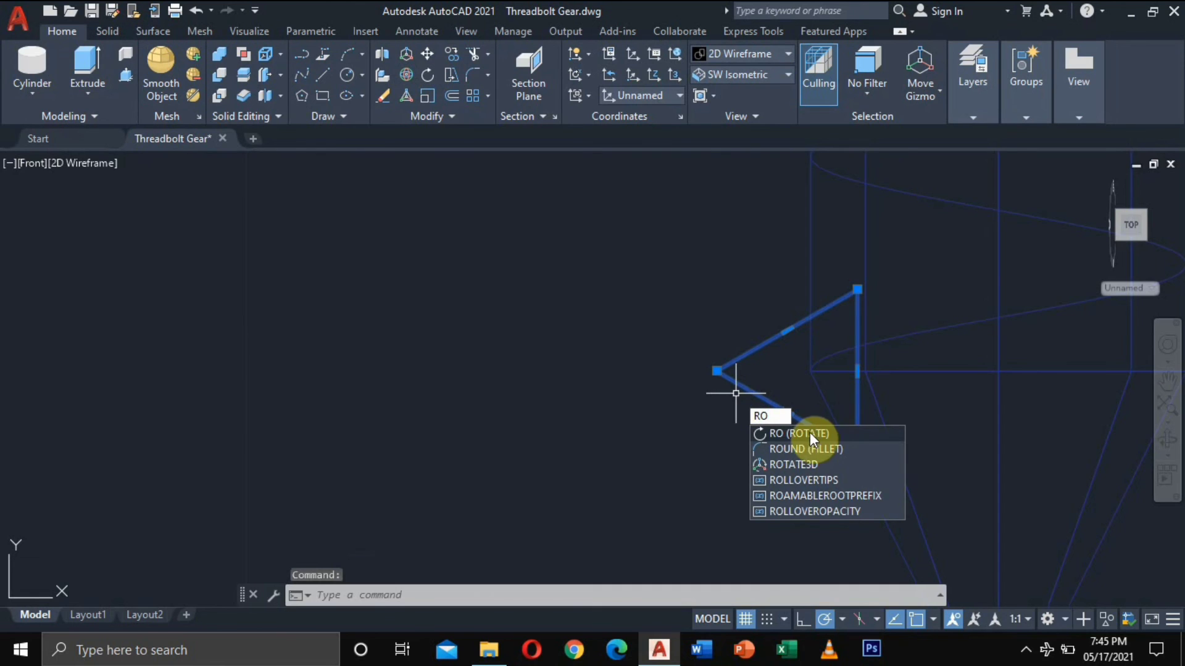
click(810, 434)
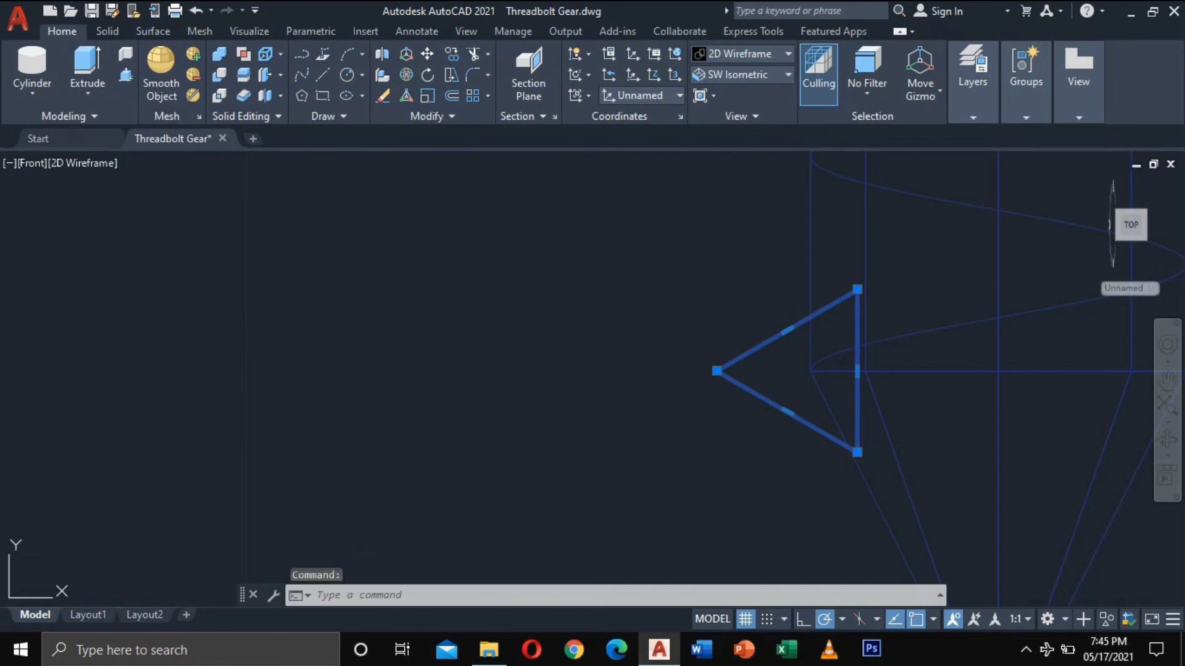
click(810, 371)
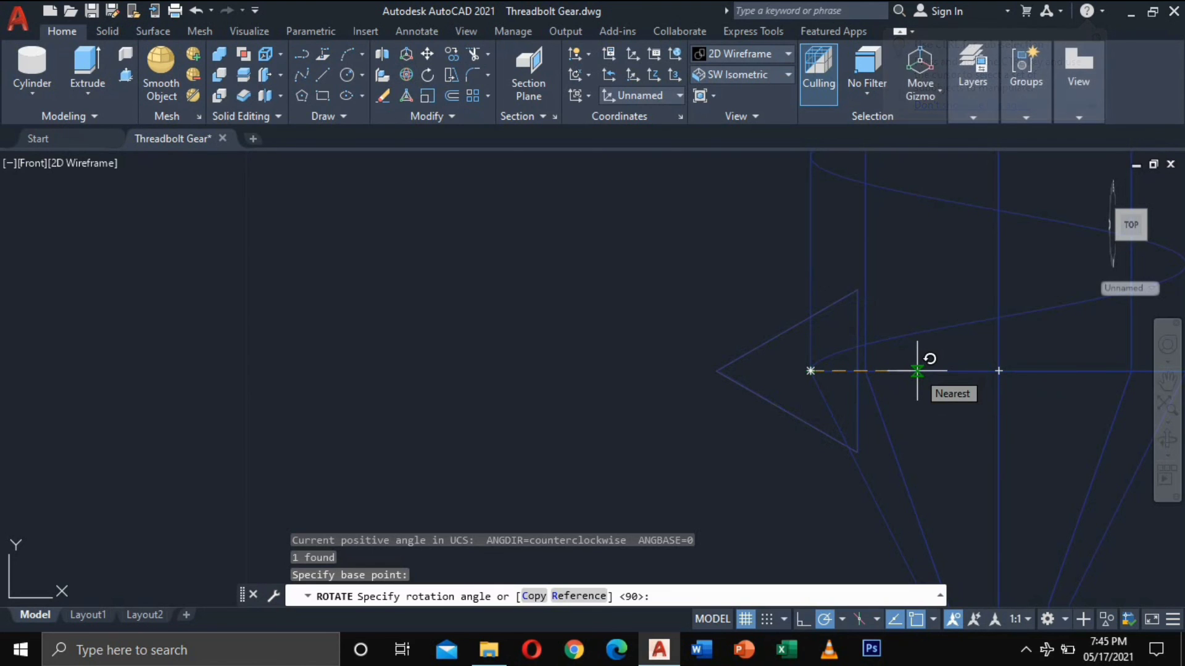
click(998, 371)
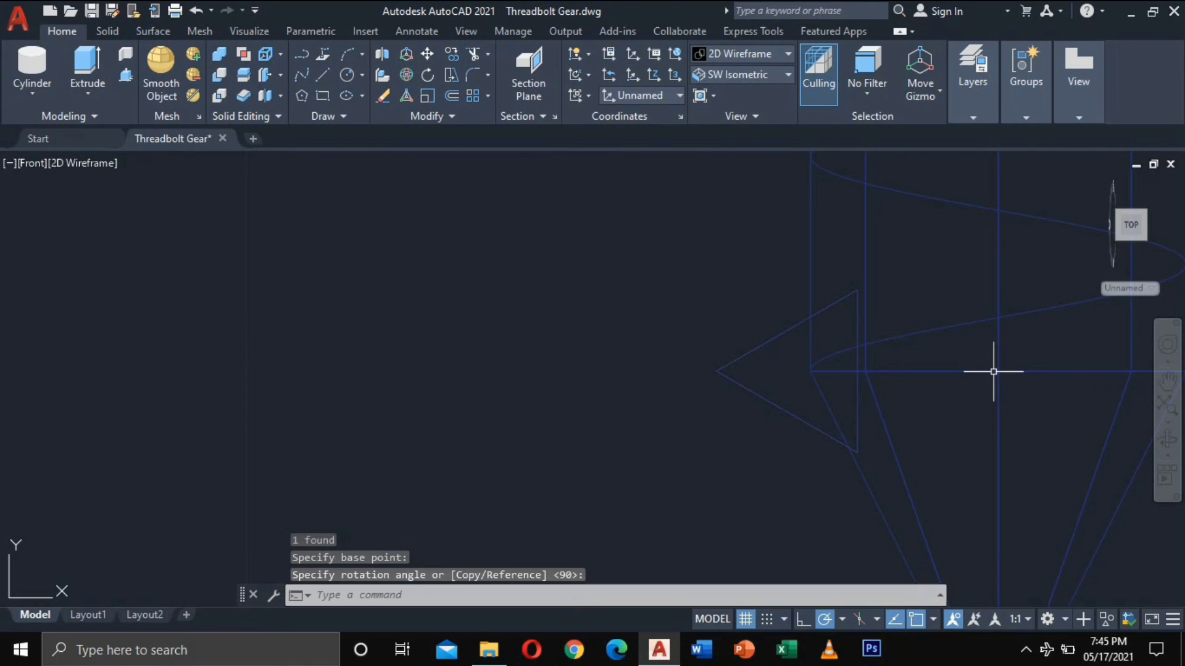
Sweep the triangle along the helix with Alignment perpendicular to the path set to No.
scroll(810, 411, down, 4)
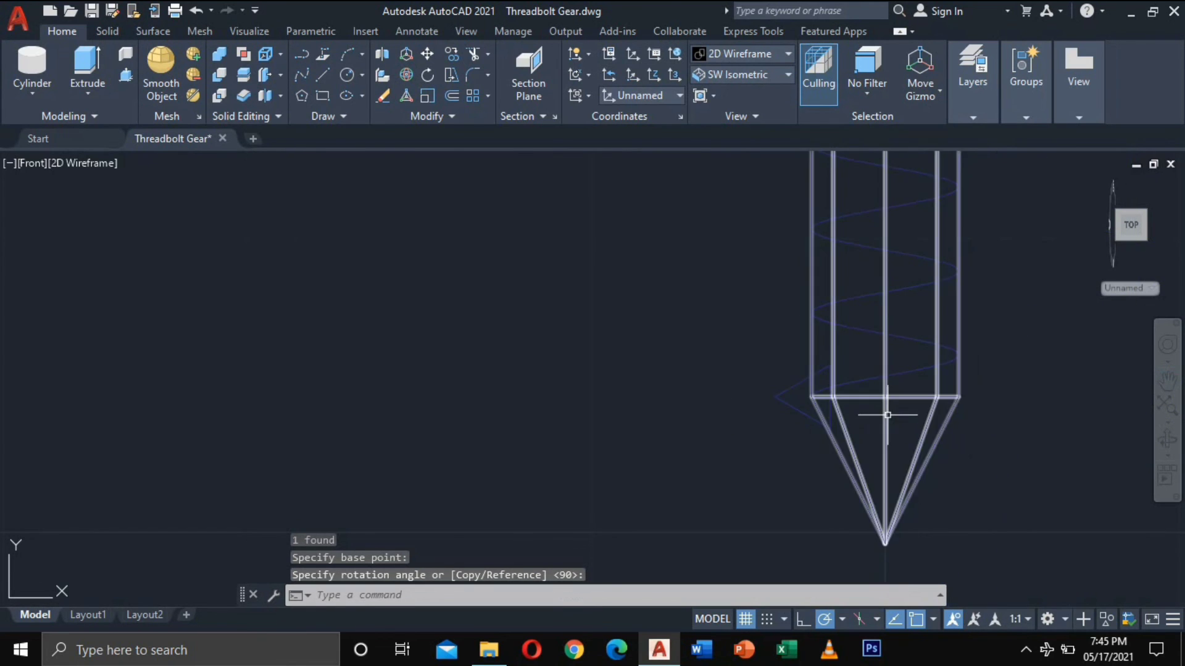
scroll(888, 416, up, 4)
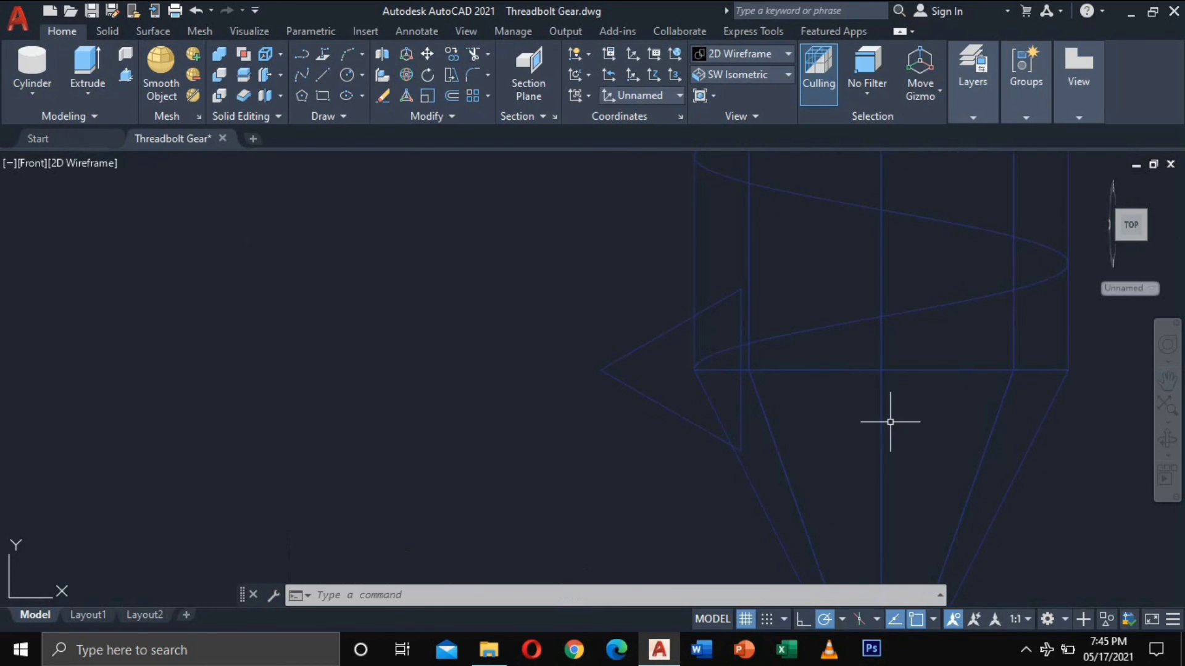
text(p)
key(Return)
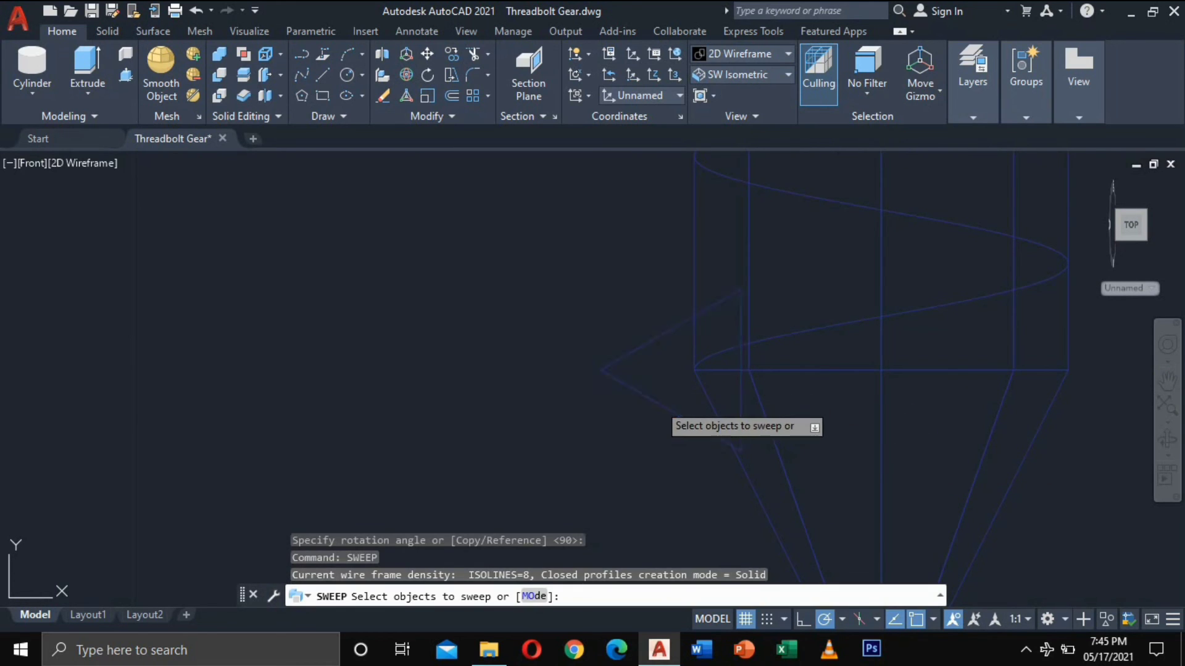
click(657, 401)
key(Return)
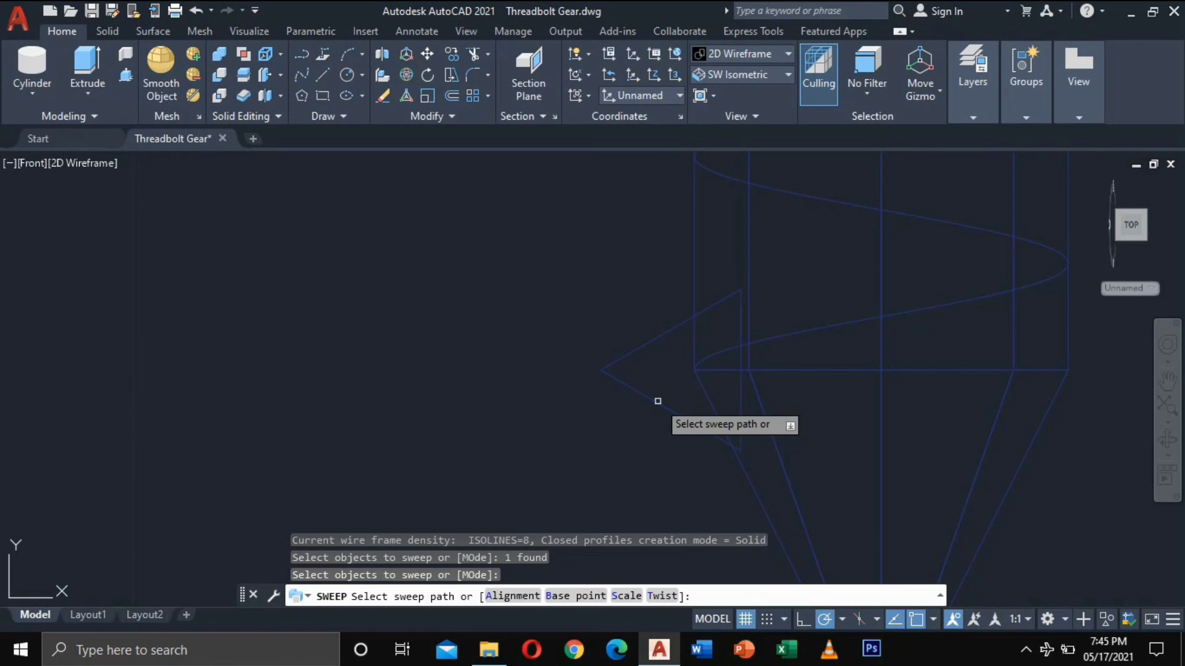
click(523, 596)
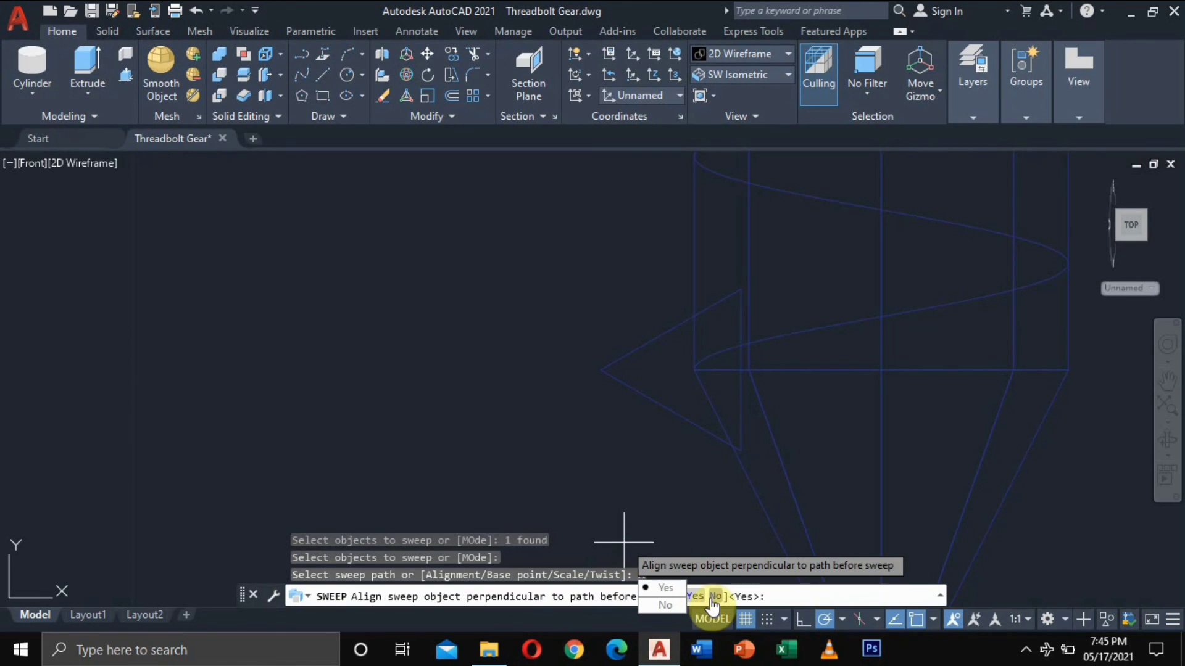
click(657, 604)
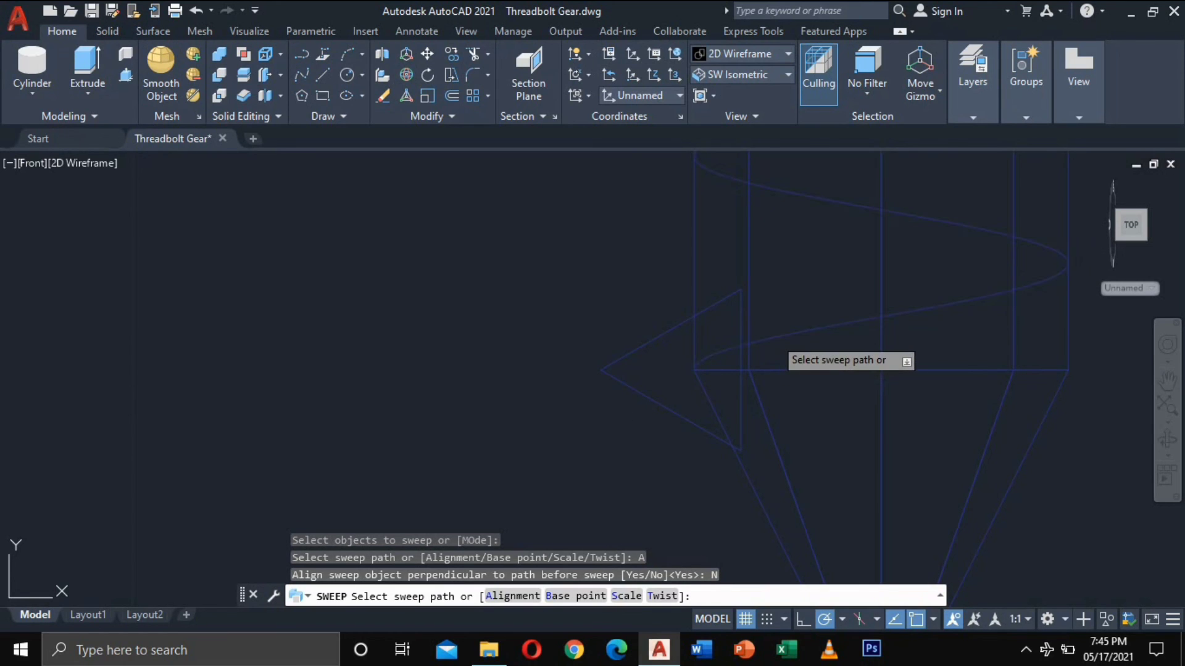
click(774, 339)
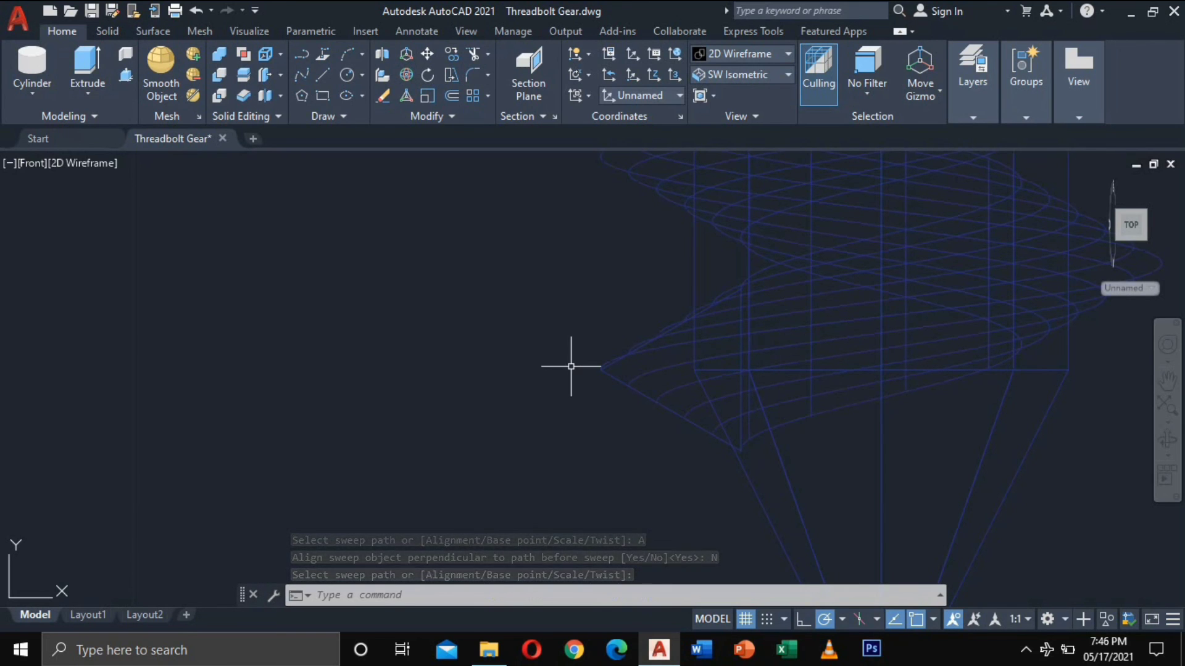
Unite the swept thread, the pointed shaft and the hexagonal head into one solid with Union.
text(UN)
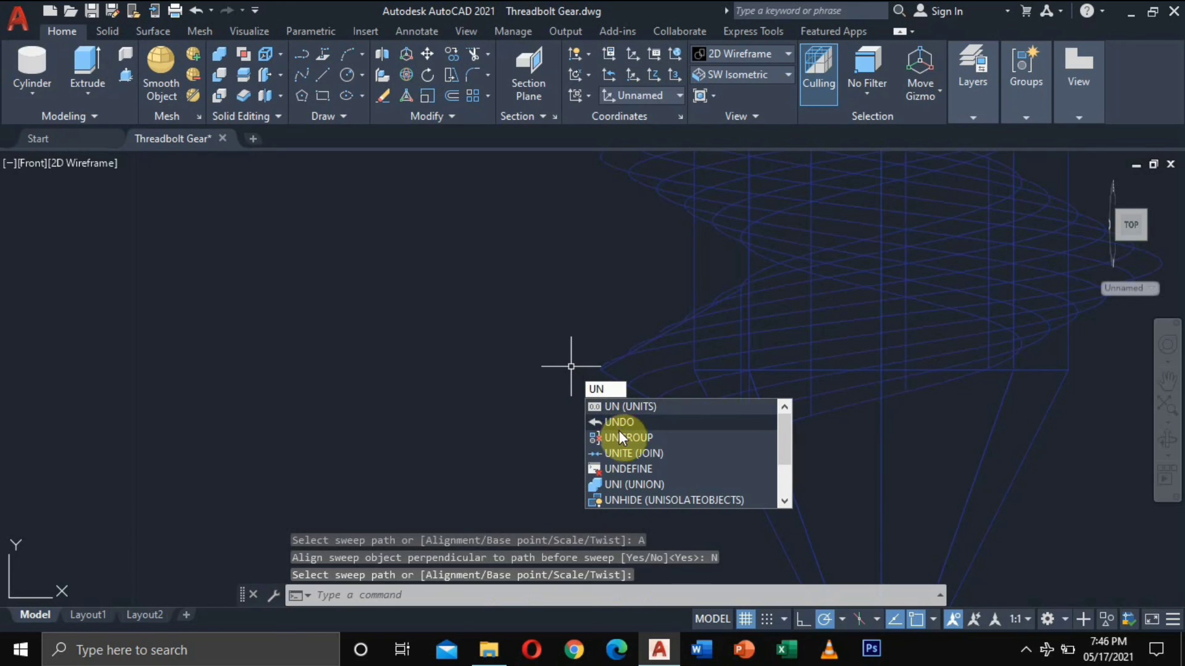
click(625, 485)
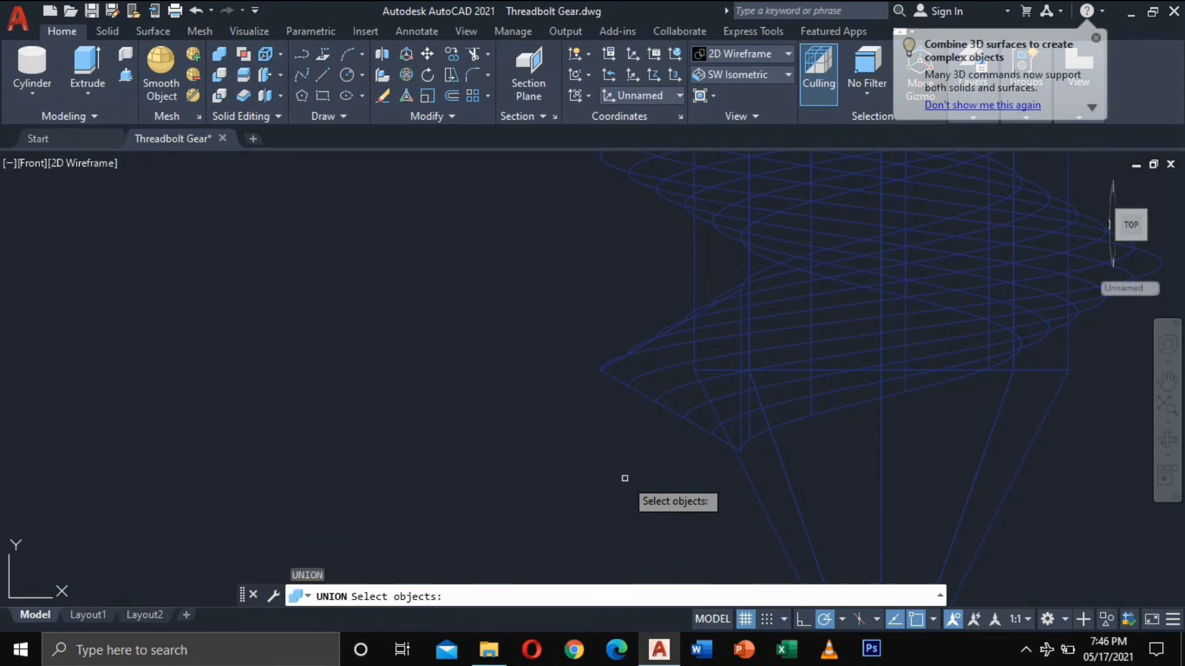
click(660, 406)
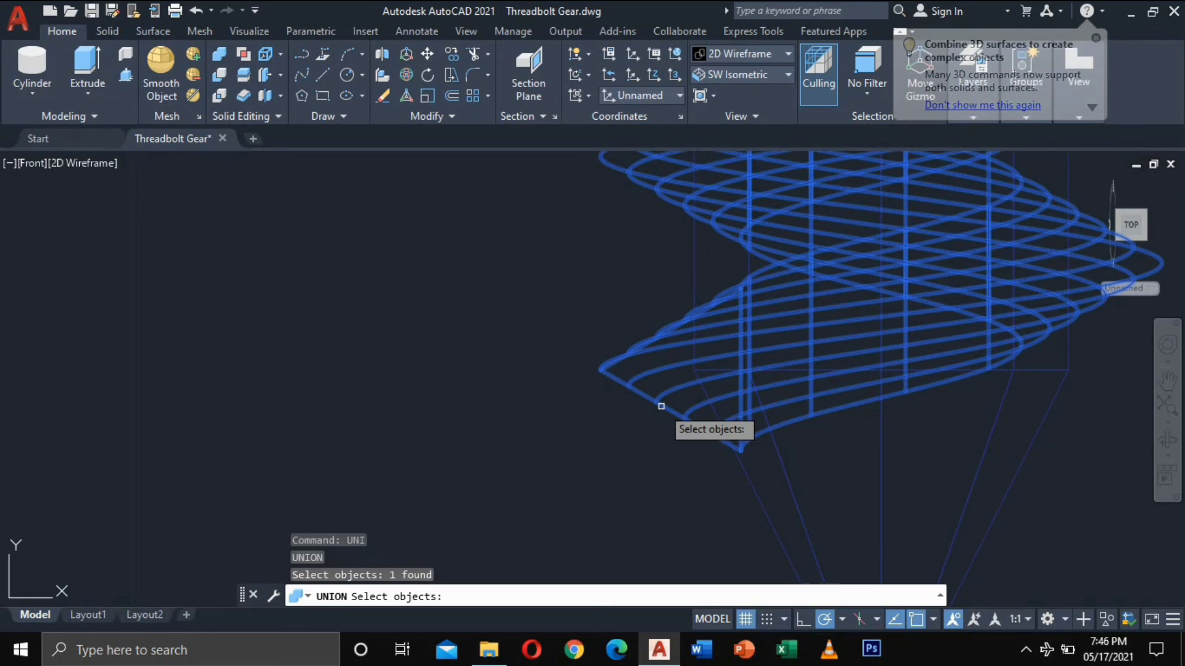
click(746, 479)
scroll(748, 456, down, 3)
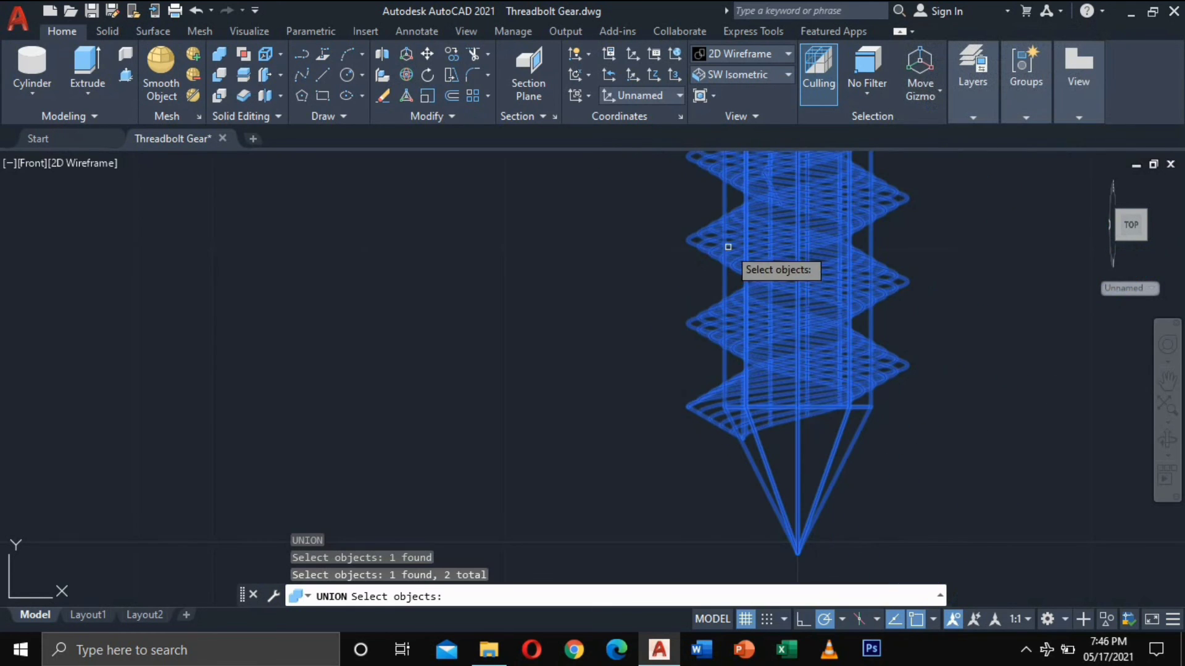
scroll(698, 266, down, 3)
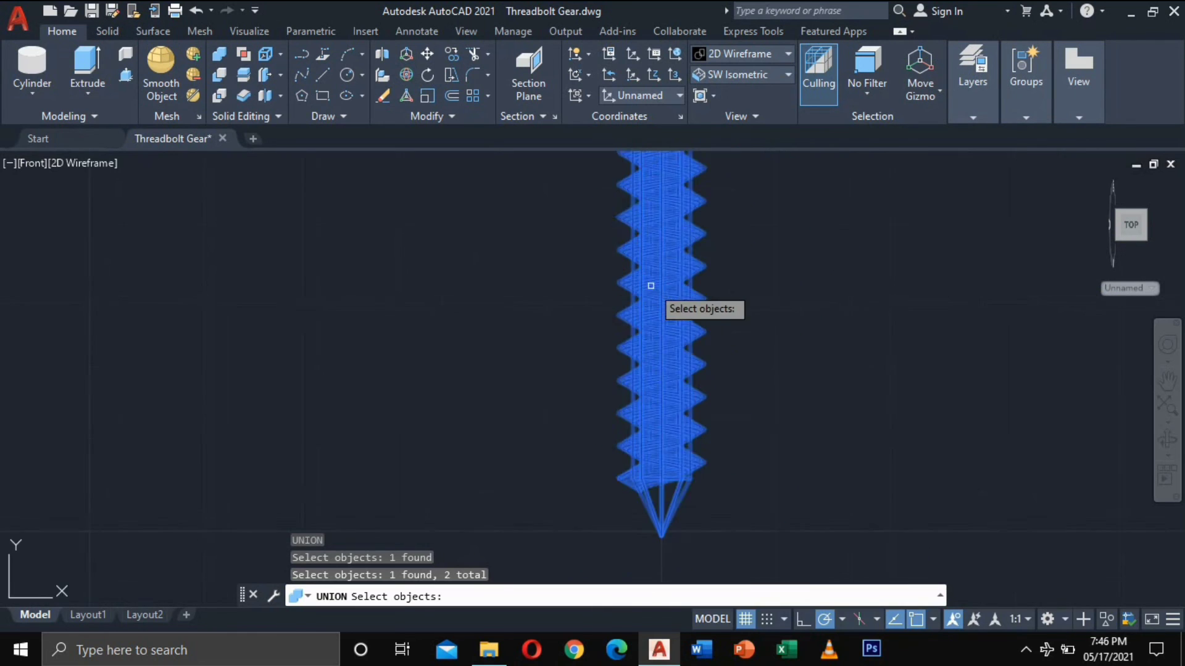
scroll(651, 286, down, 2)
middle_drag(626, 218, 601, 542)
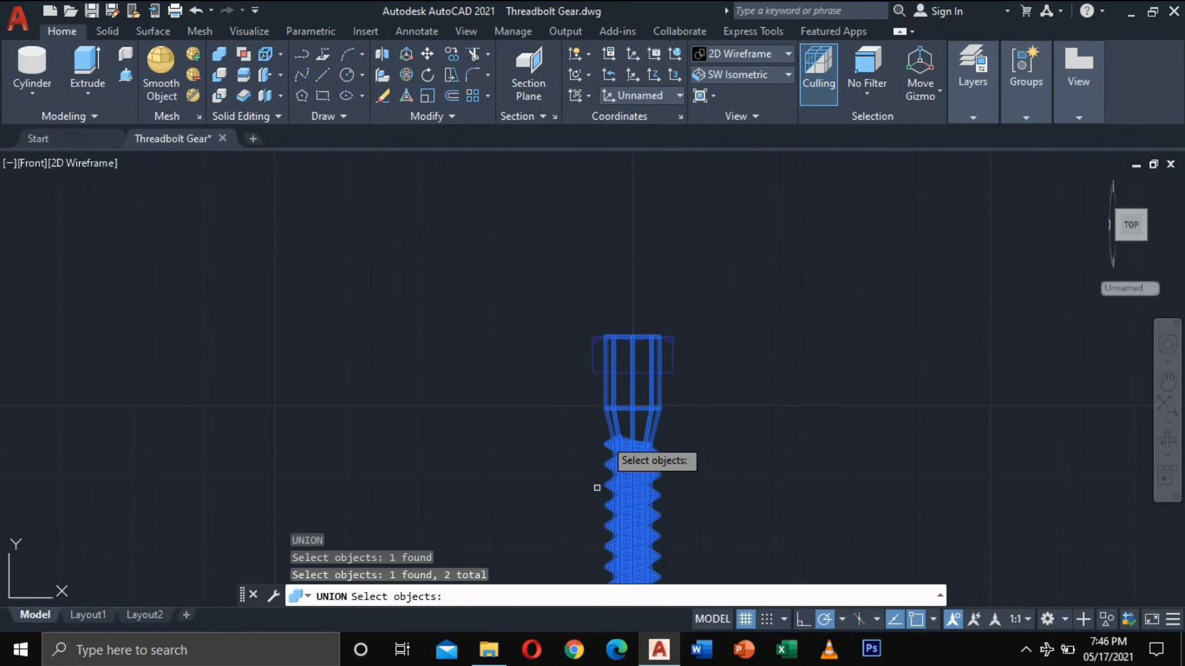
click(596, 340)
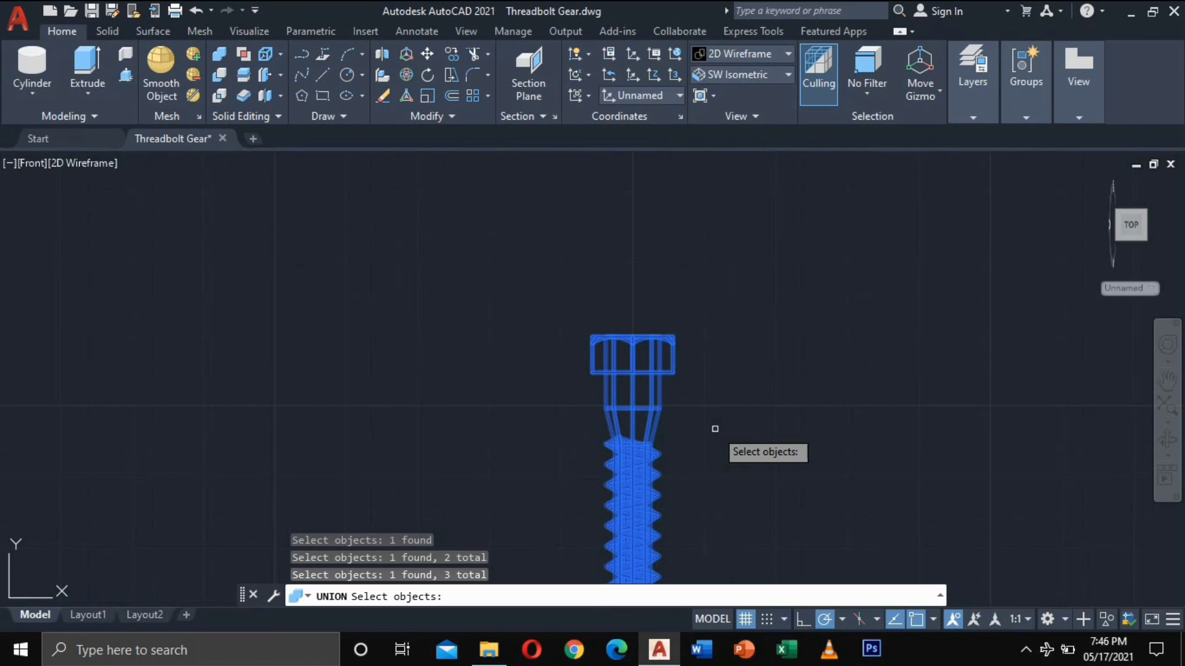
key(Return)
Show the whole bolt in the Realistic visual style and orbit it to an oblique 3D view.
scroll(687, 330, down, 3)
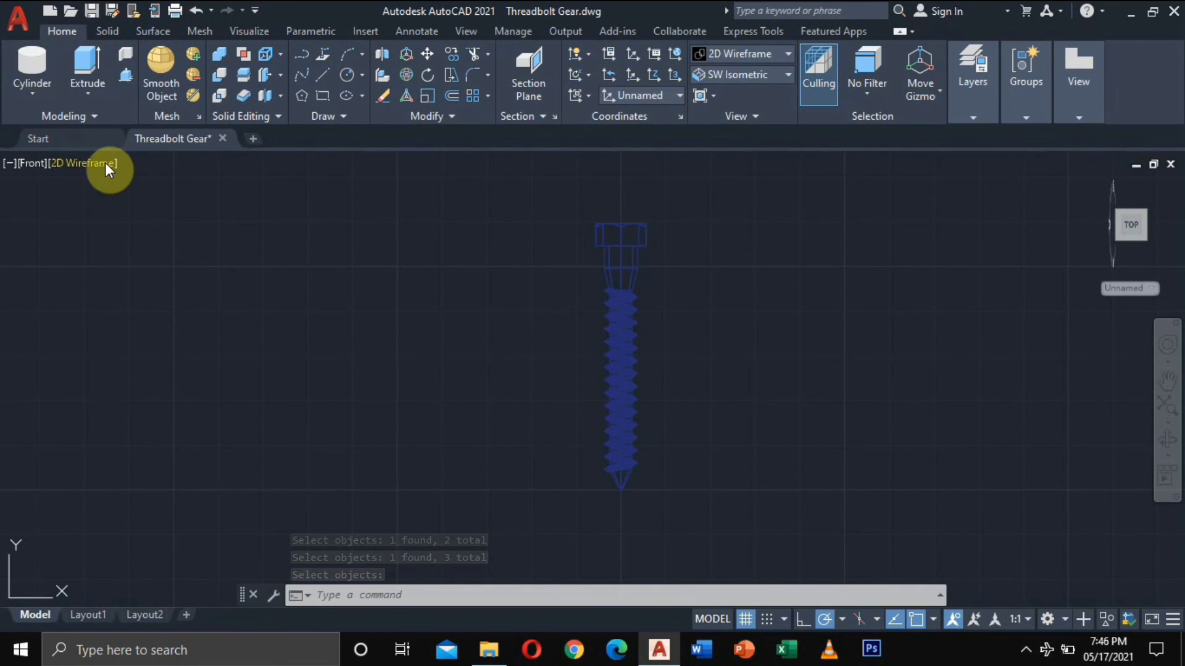
click(110, 159)
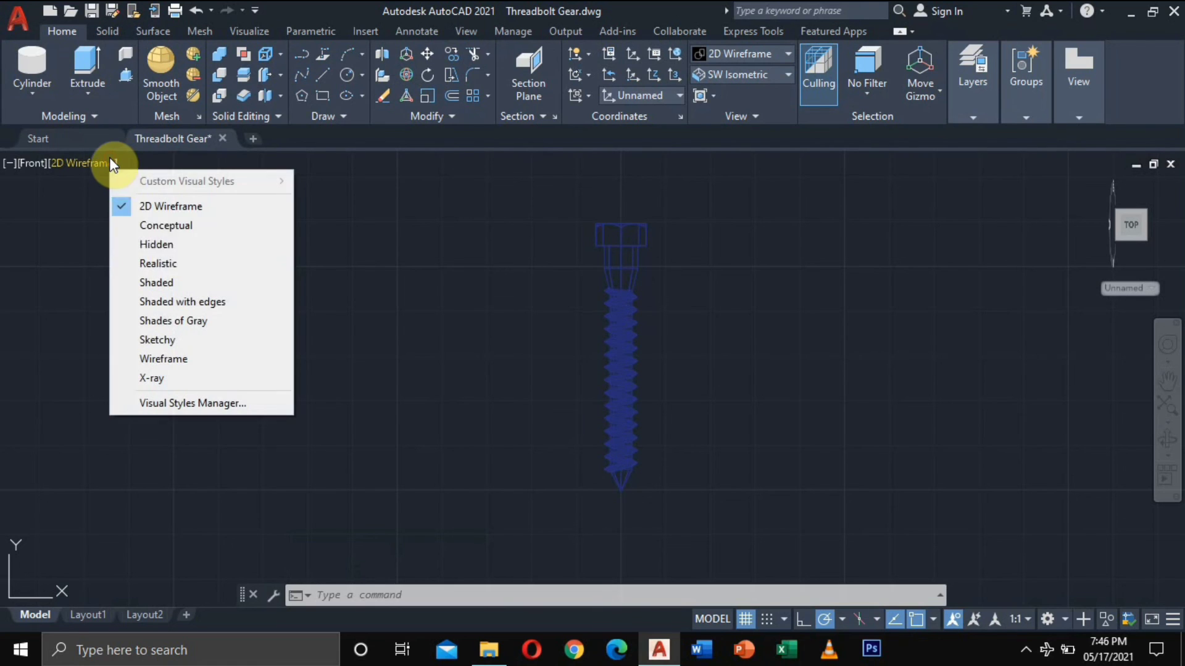
click(170, 262)
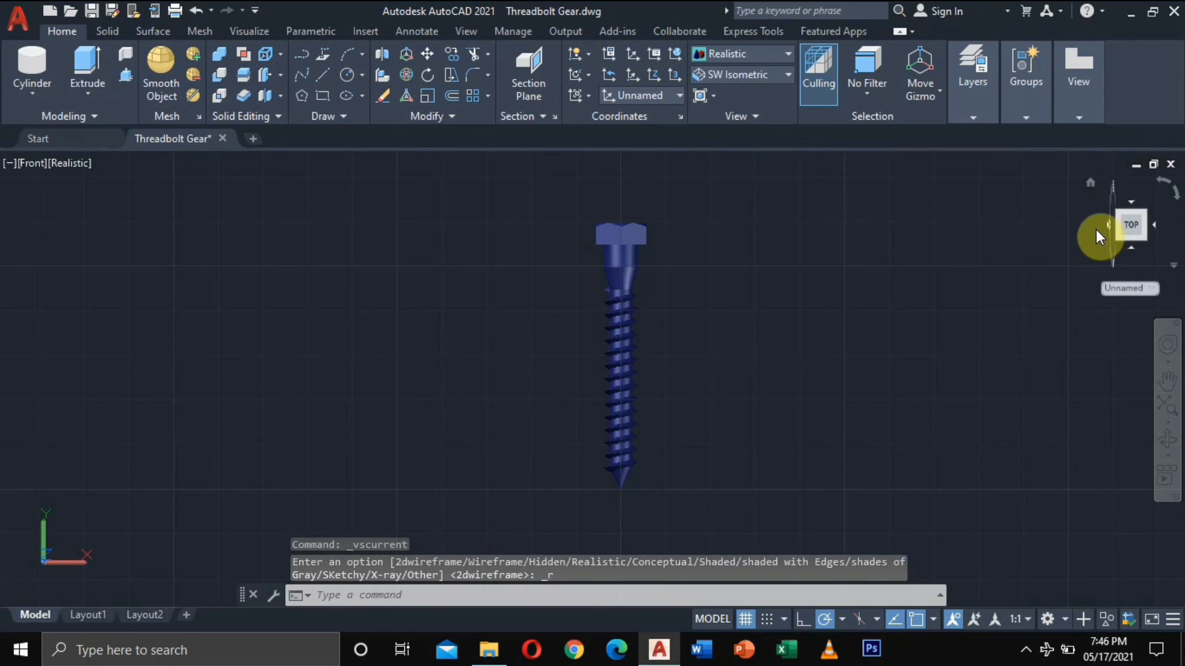
mouse_move(1130, 213)
mouse_down()
mouse_move(1111, 251)
mouse_move(1141, 226)
mouse_up()
click(1120, 209)
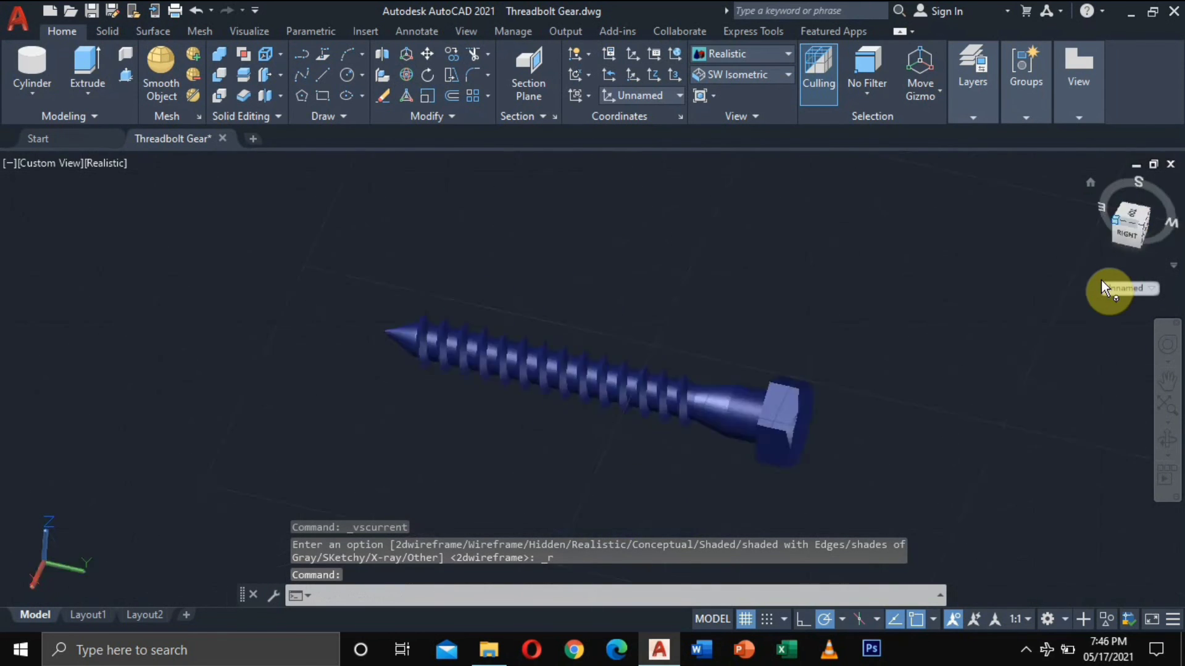